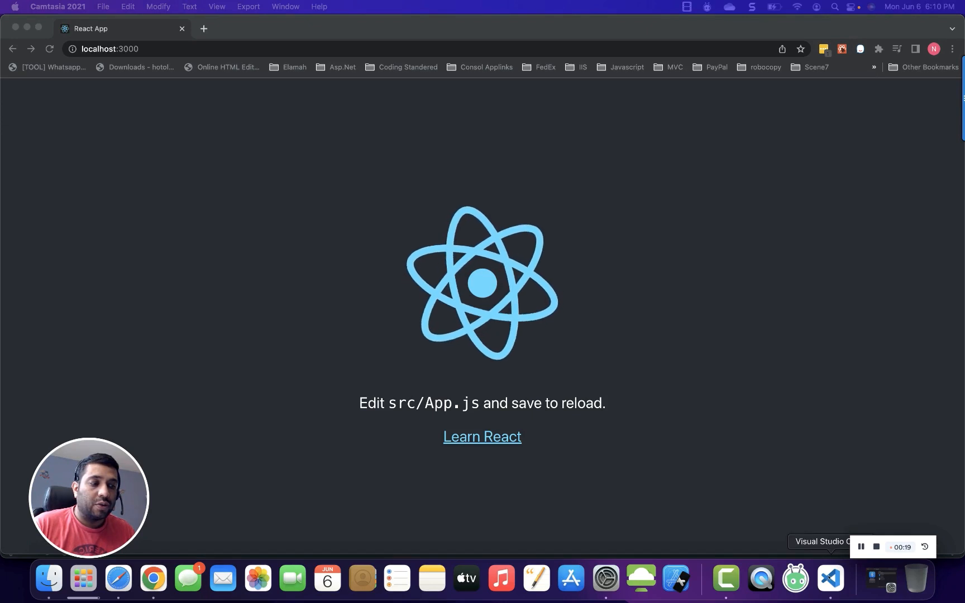
Switch to the React app project in VS Code and back to the running app in the browser.
{"action": "left_click", "coordinate": [830, 578]}
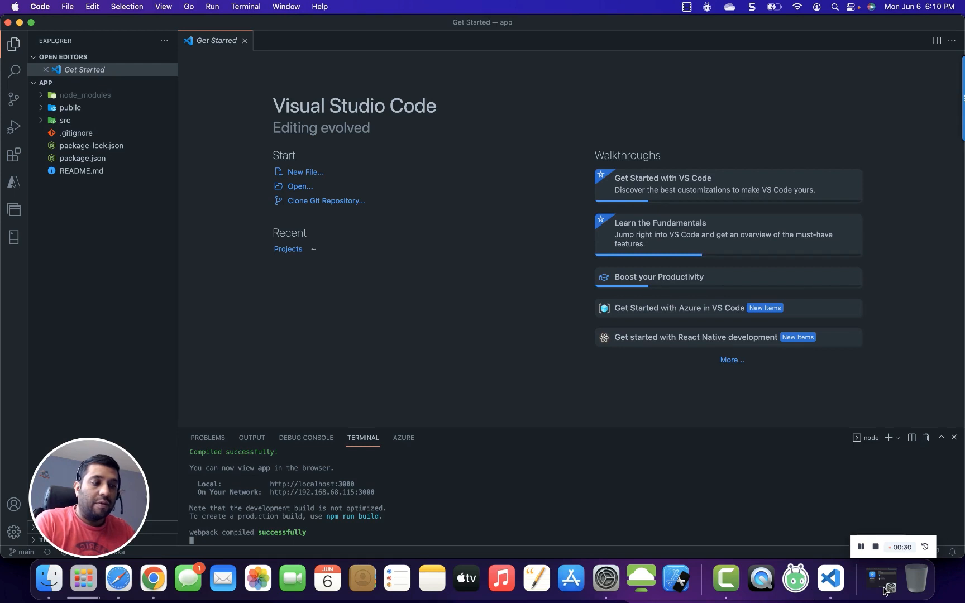
{"action": "key", "text": "super+Tab"}
{"action": "key", "text": "super+Tab"}
{"action": "key", "text": "super+Tab"}
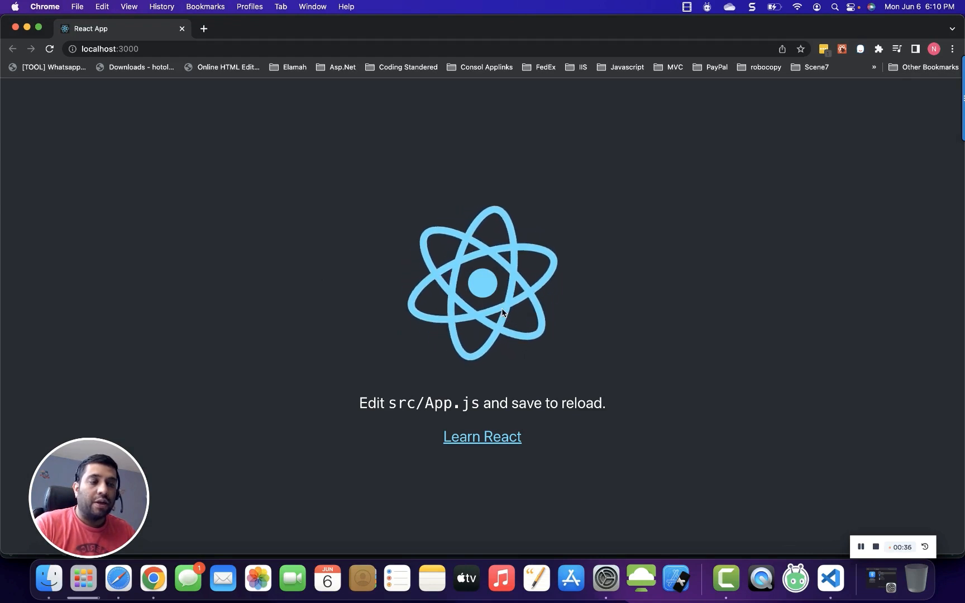
{"action": "left_click", "coordinate": [877, 547]}
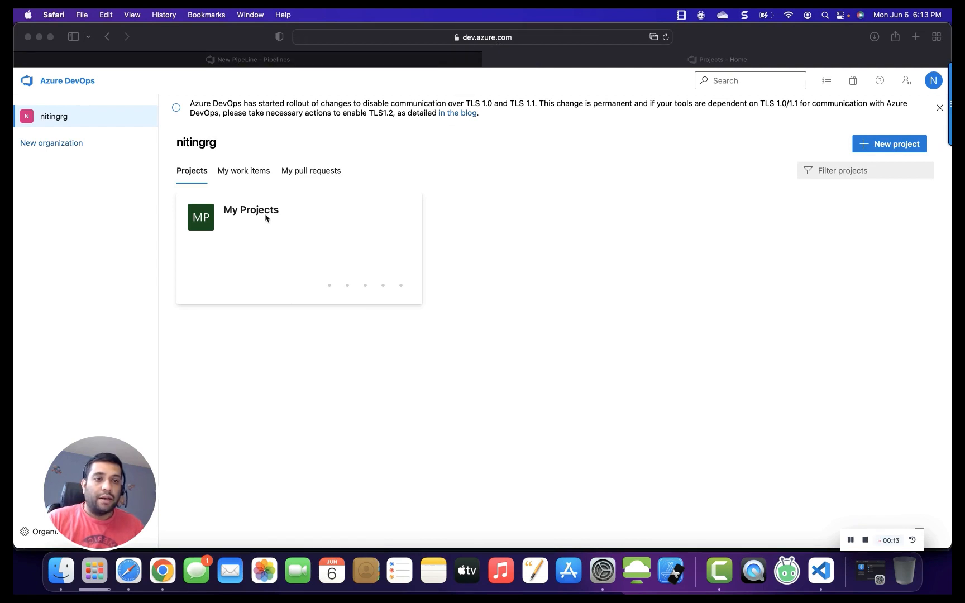
Open the My Projects project's pipelines, list all of them, and start a new pipeline.
{"action": "left_click", "coordinate": [204, 225]}
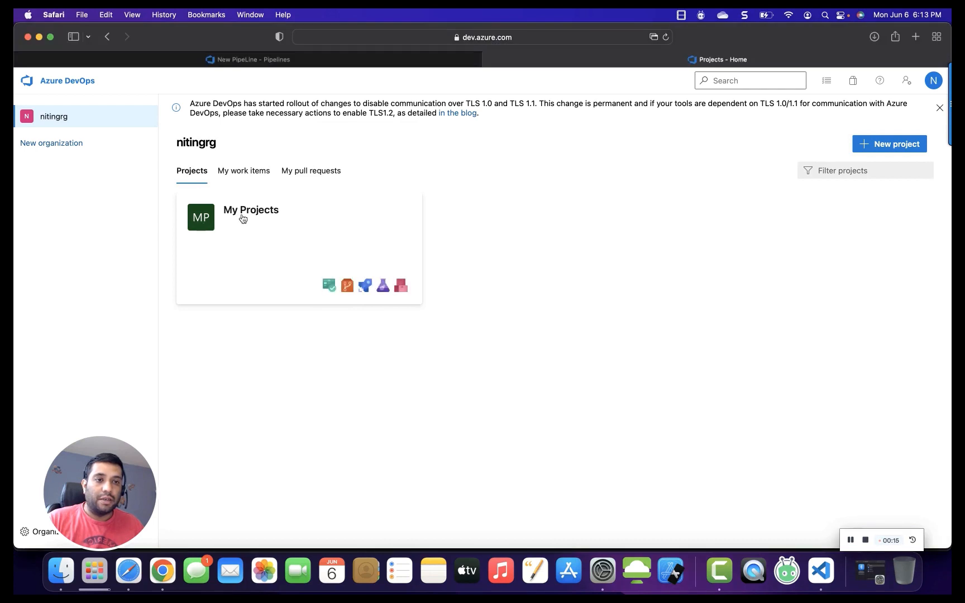
{"action": "left_click", "coordinate": [262, 215]}
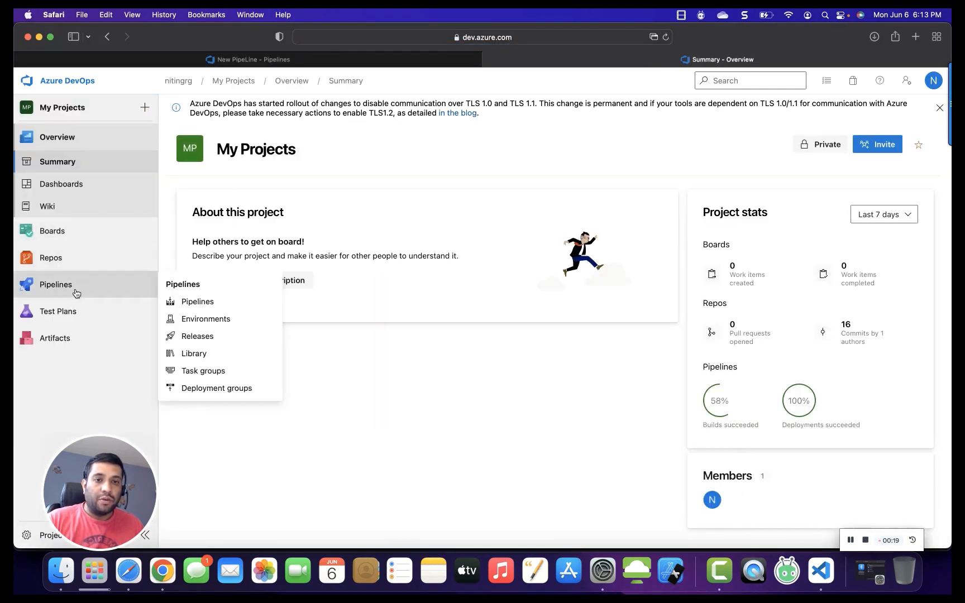
{"action": "left_click", "coordinate": [75, 289]}
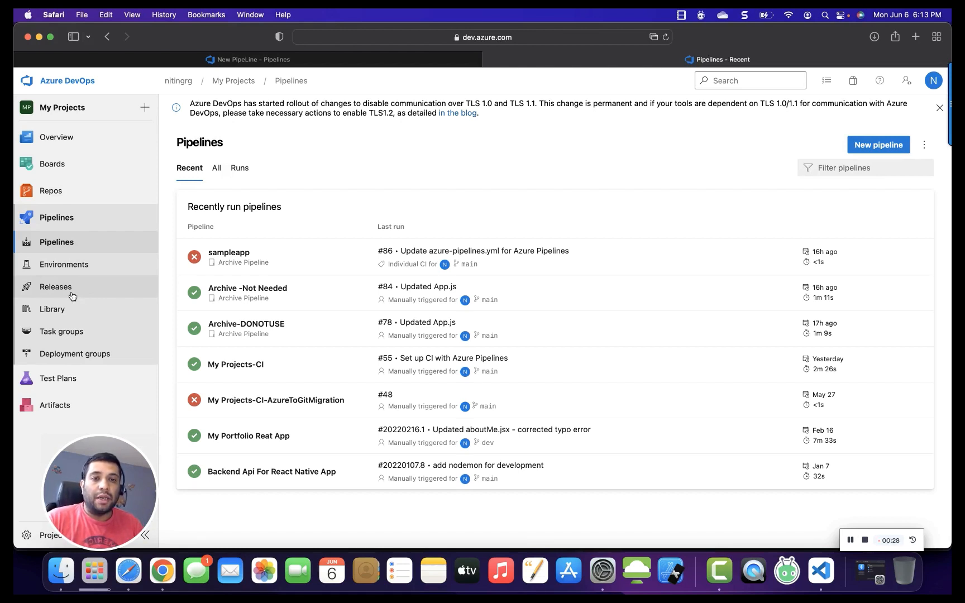
{"action": "left_click", "coordinate": [214, 172]}
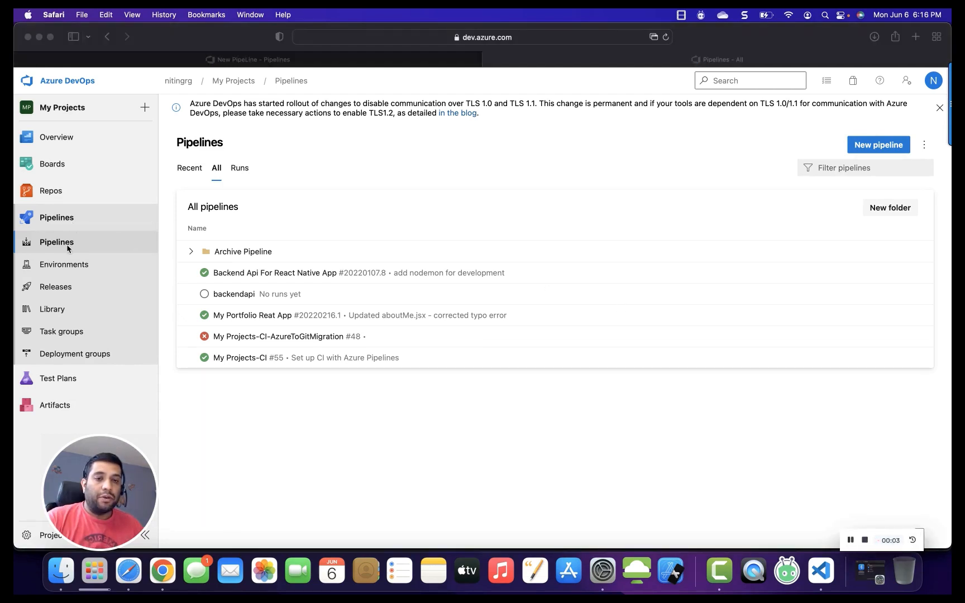
{"action": "left_click", "coordinate": [865, 149]}
{"action": "left_click", "coordinate": [868, 146]}
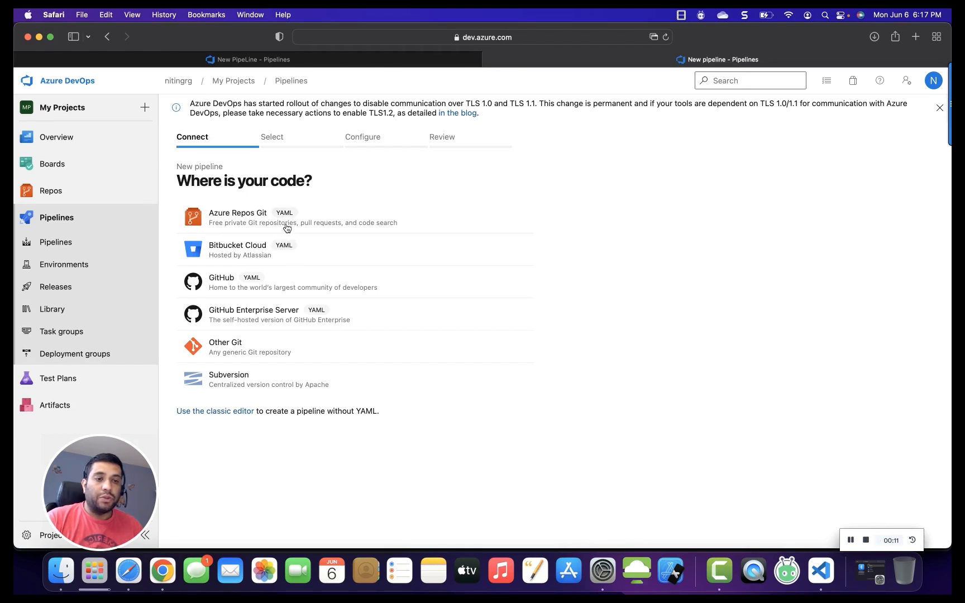
Use the classic editor with the reactapp repository on the main branch, starting from an empty job.
{"action": "left_click", "coordinate": [215, 416]}
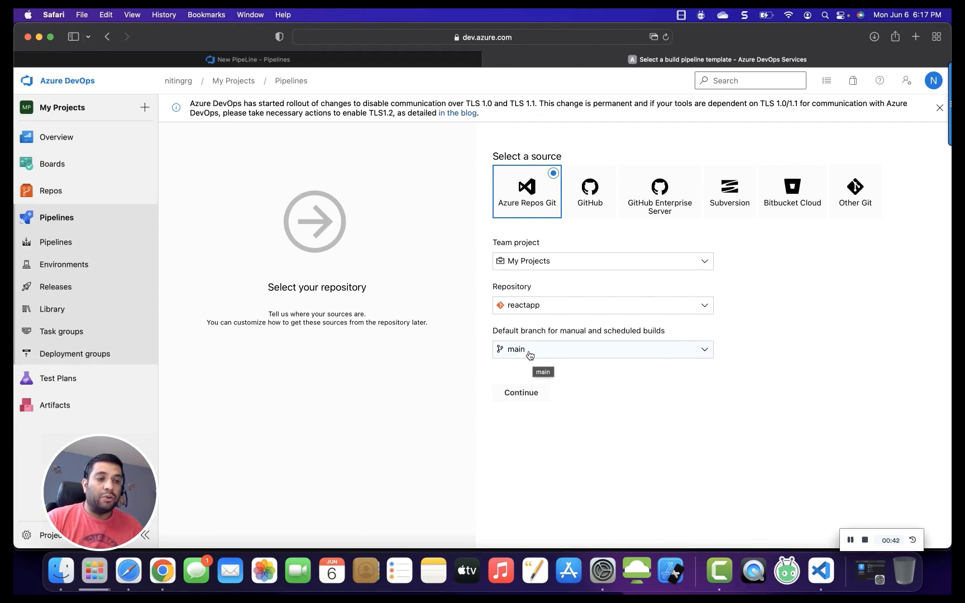
{"action": "left_click", "coordinate": [519, 392]}
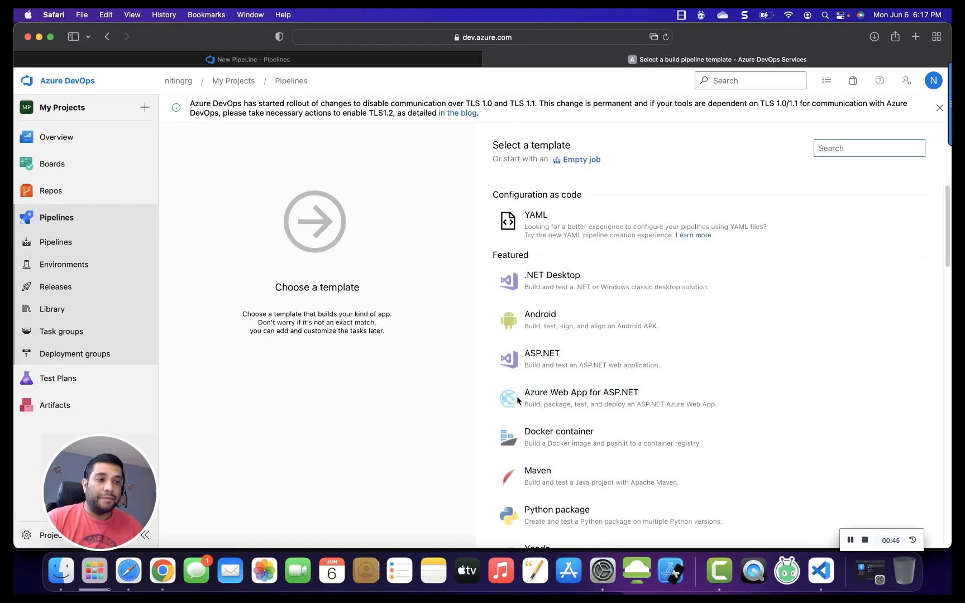
{"action": "left_click", "coordinate": [581, 161]}
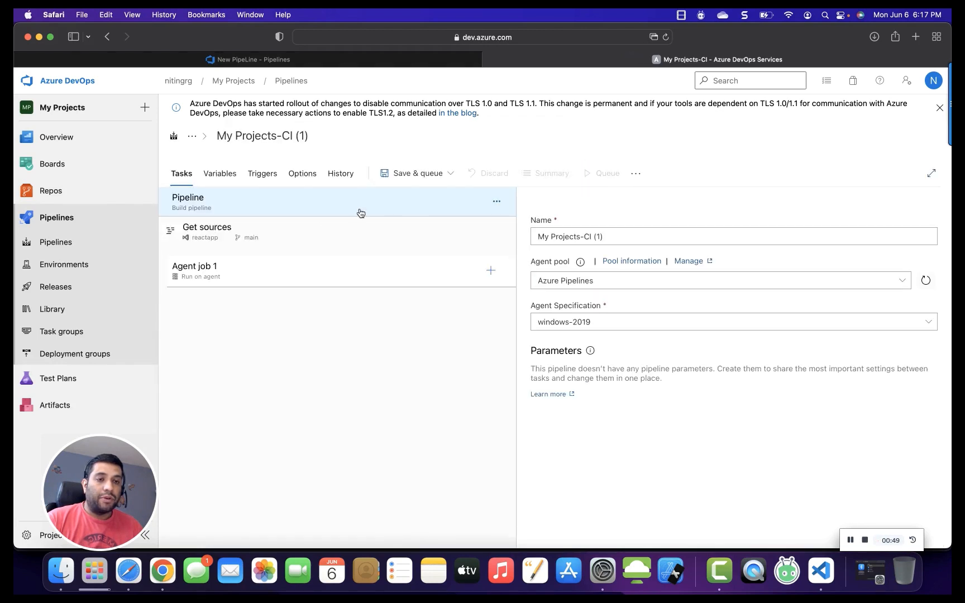
Rename the pipeline to ReactApp Build Pipeline.
{"action": "left_click", "coordinate": [351, 275]}
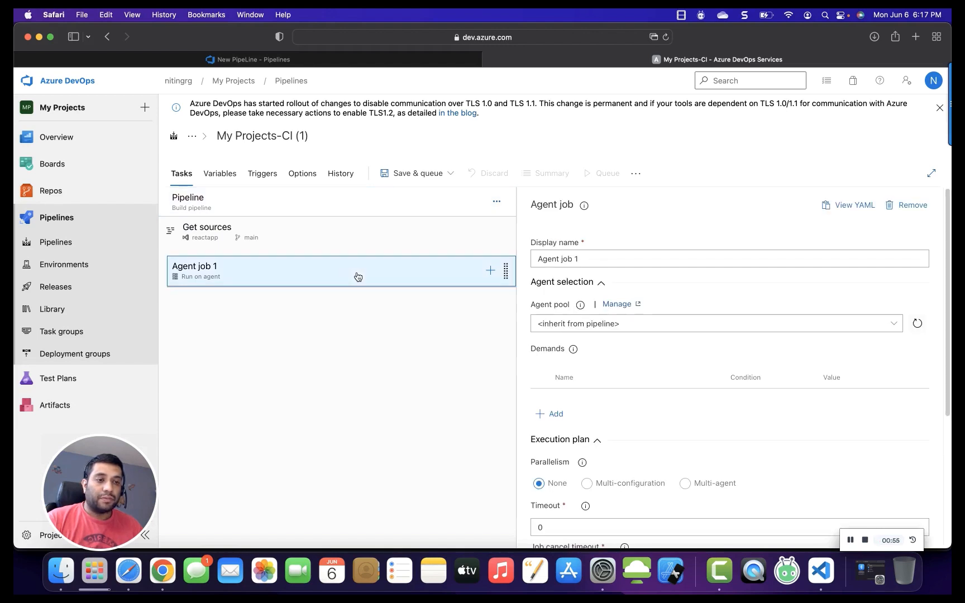
{"action": "left_click", "coordinate": [345, 209]}
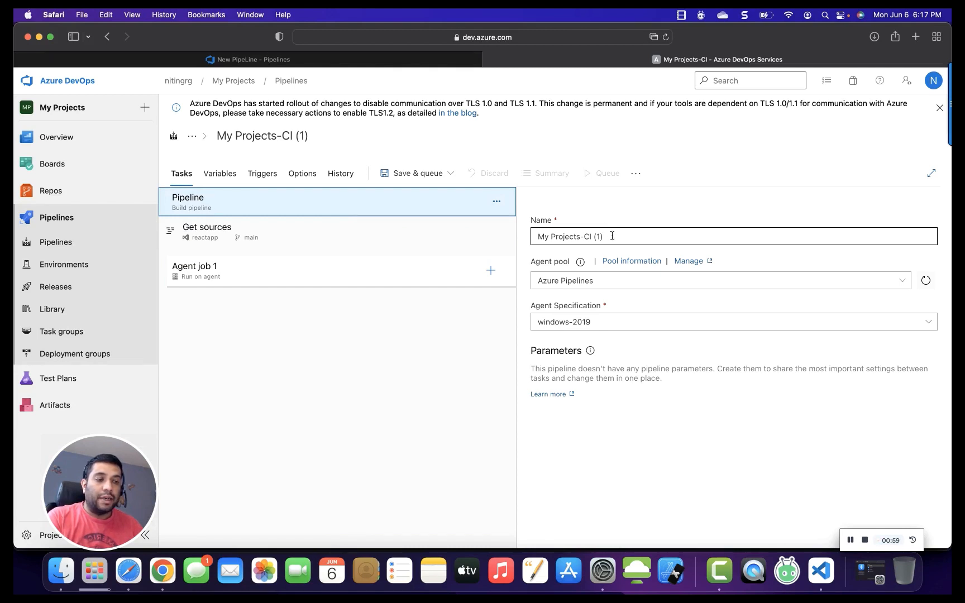
{"action": "left_click_drag", "start_coordinate": [612, 235], "coordinate": [564, 239]}
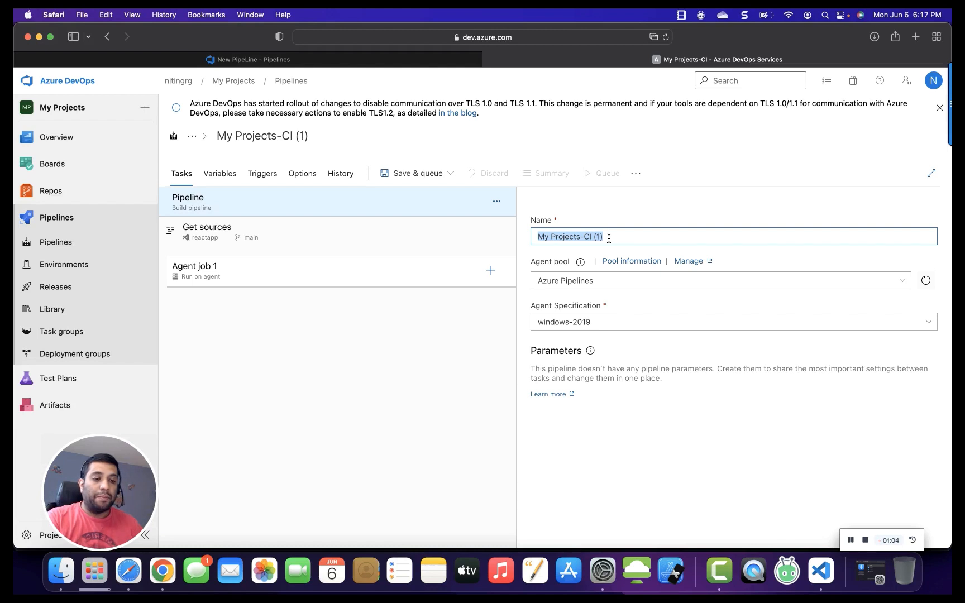
{"action": "type", "text": "ReactApp"}
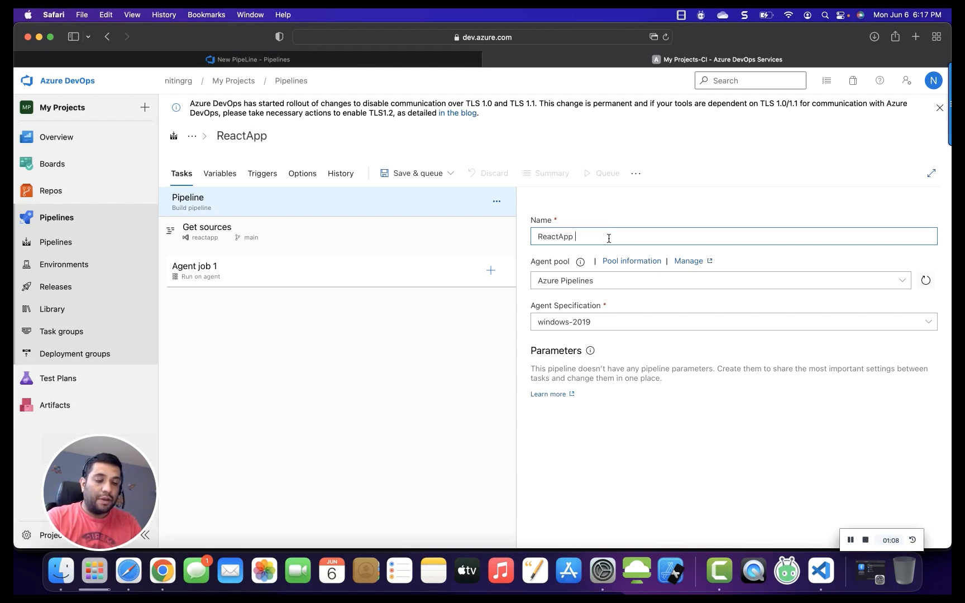
{"action": "type", "text": " S"}
{"action": "type", "text": "To"}
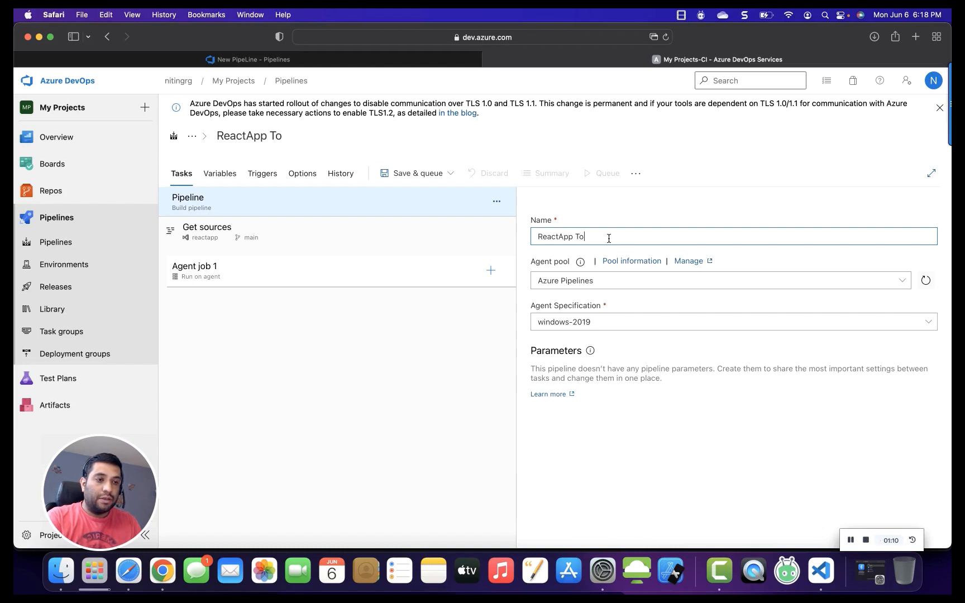
{"action": "key", "text": "BackSpace"}
{"action": "key", "text": "BackSpace"}
{"action": "type", "text": "Buil"}
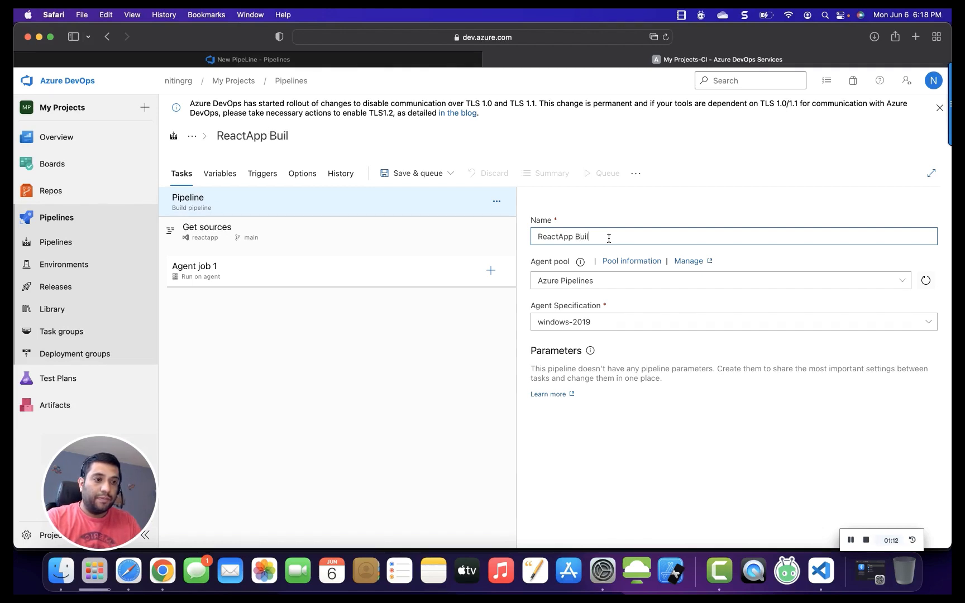
{"action": "type", "text": "d Pipeli"}
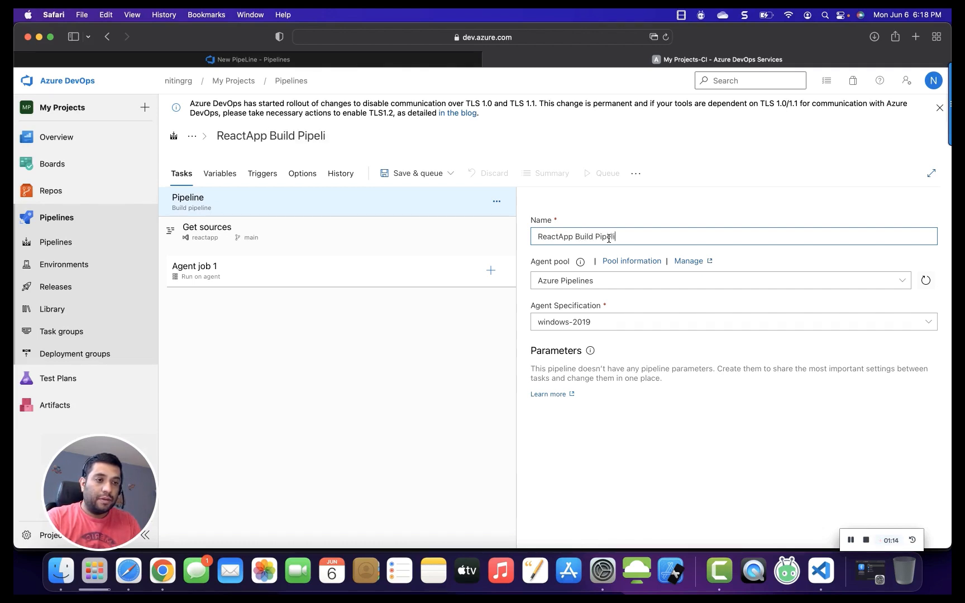
{"action": "type", "text": "ne"}
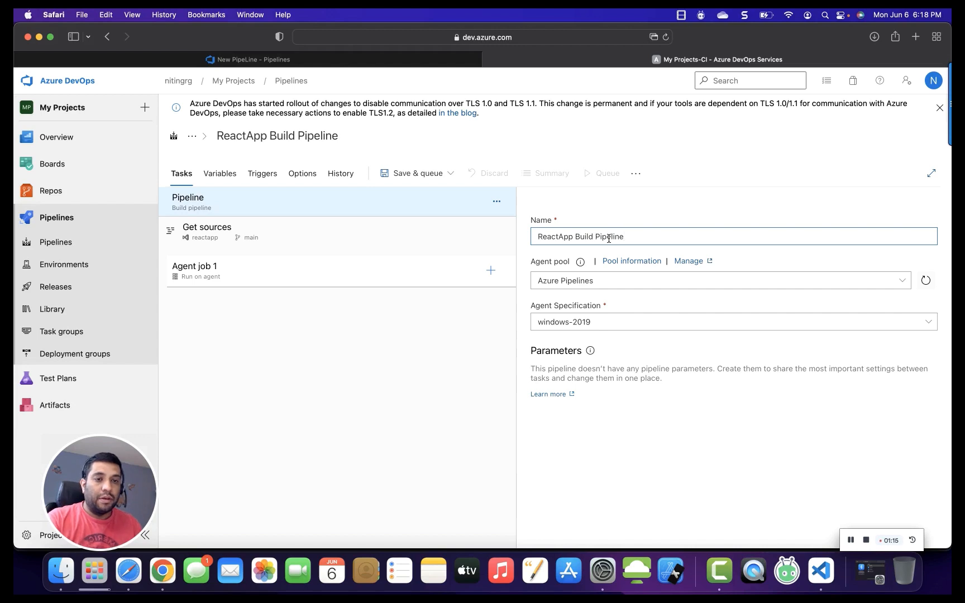
Set the pipeline's agent specification to ubuntu-latest.
{"action": "left_click", "coordinate": [360, 238]}
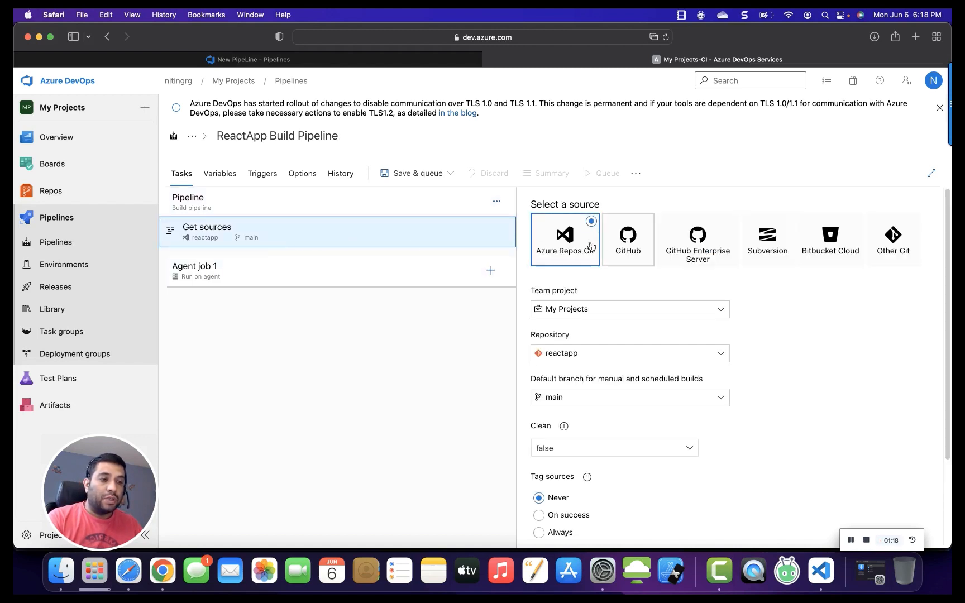
{"action": "scroll", "coordinate": [602, 471], "scroll_direction": "down", "scroll_amount": 3}
{"action": "scroll", "coordinate": [615, 391], "scroll_direction": "up", "scroll_amount": 3}
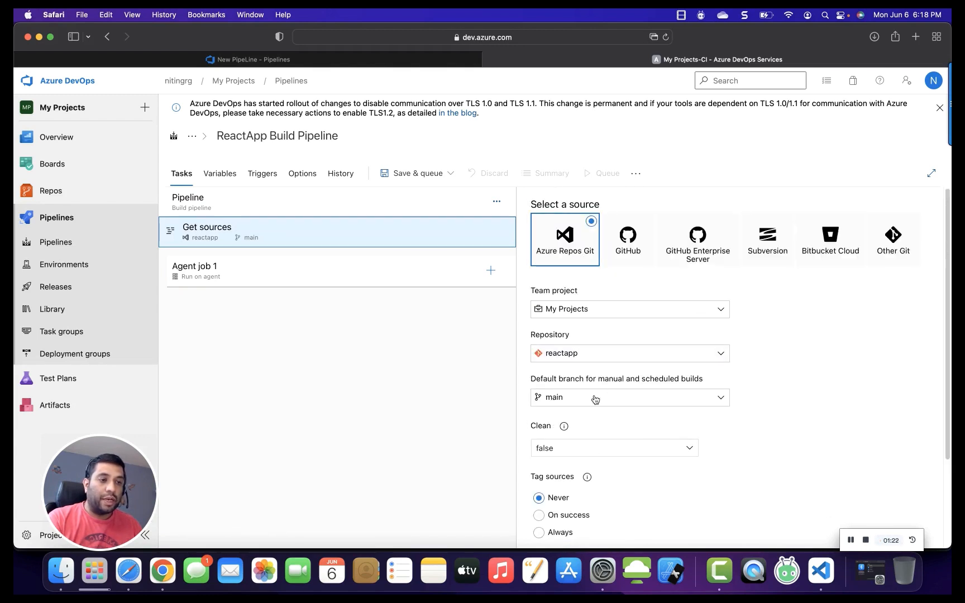
{"action": "left_click", "coordinate": [358, 279]}
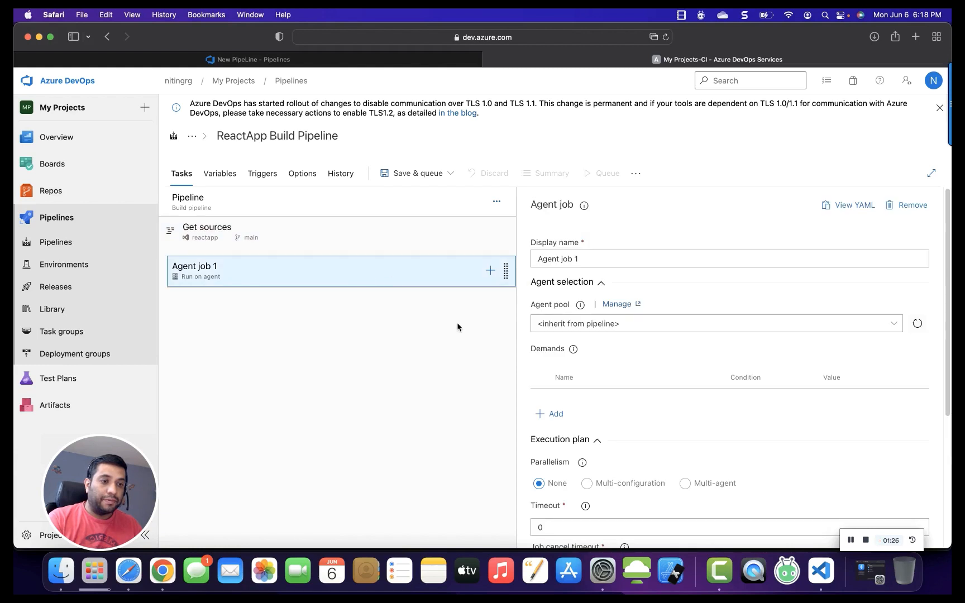
{"action": "left_click", "coordinate": [312, 205]}
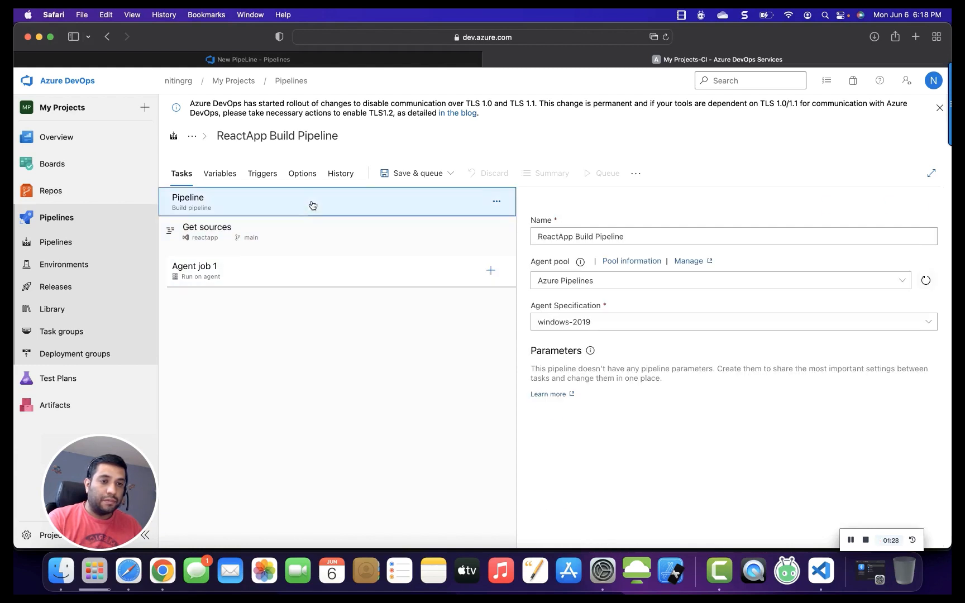
{"action": "left_click_drag", "start_coordinate": [537, 304], "coordinate": [589, 305]}
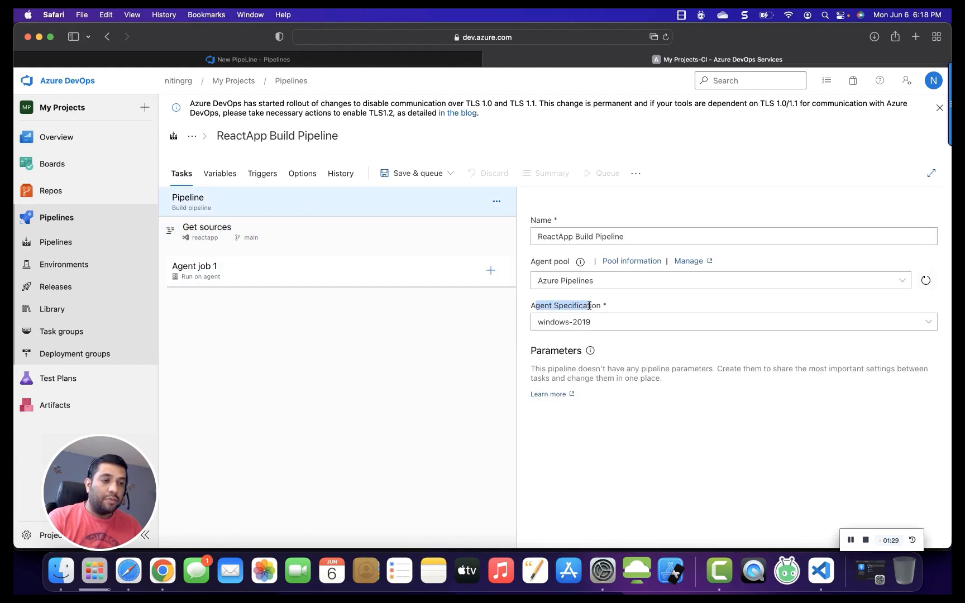
{"action": "left_click", "coordinate": [634, 322]}
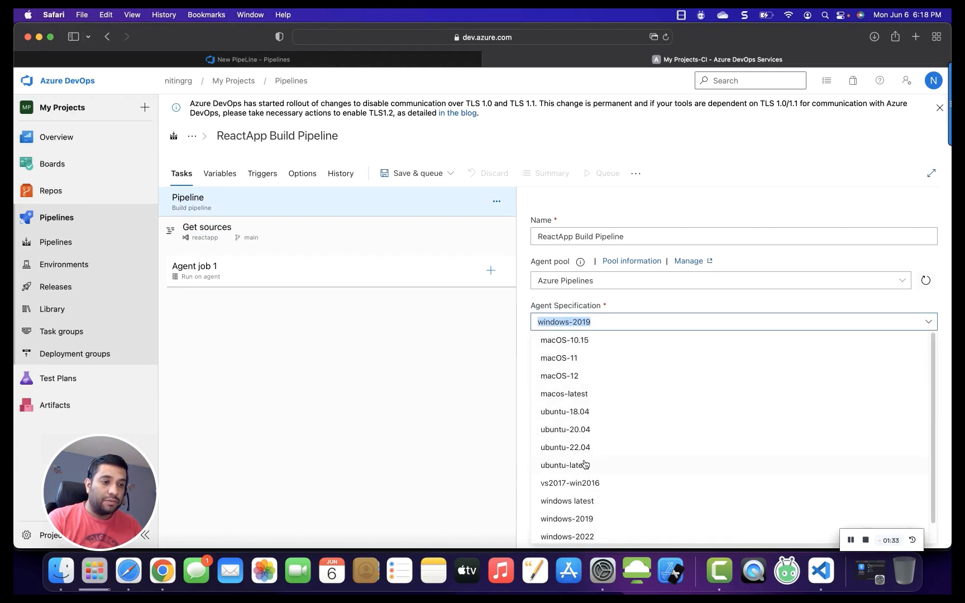
{"action": "left_click", "coordinate": [581, 463]}
Add an npm task to Agent job 1 from the task search.
{"action": "left_click", "coordinate": [341, 277]}
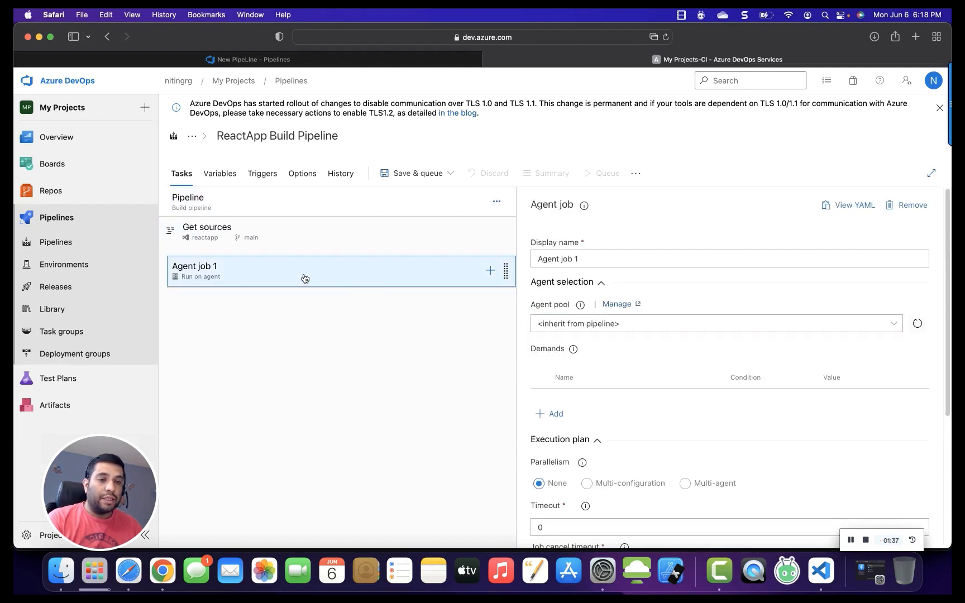
{"action": "left_click", "coordinate": [491, 272]}
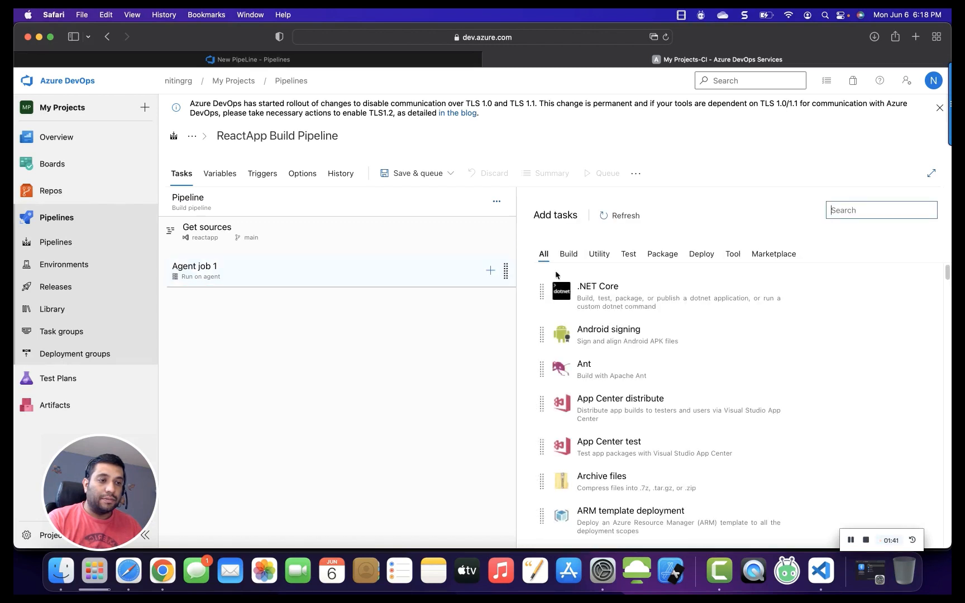
{"action": "type", "text": "npm"}
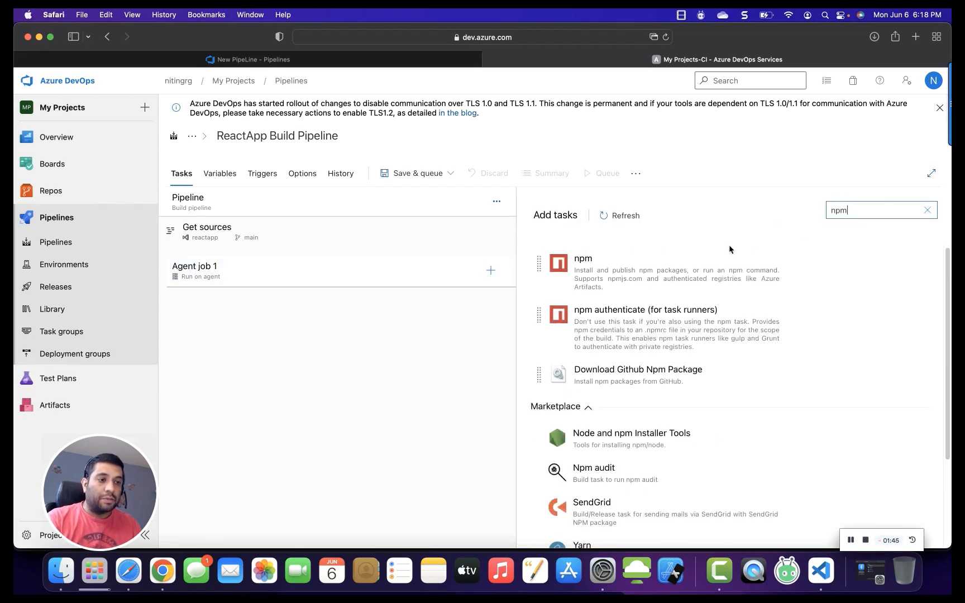
{"action": "mouse_move", "coordinate": [618, 274]}
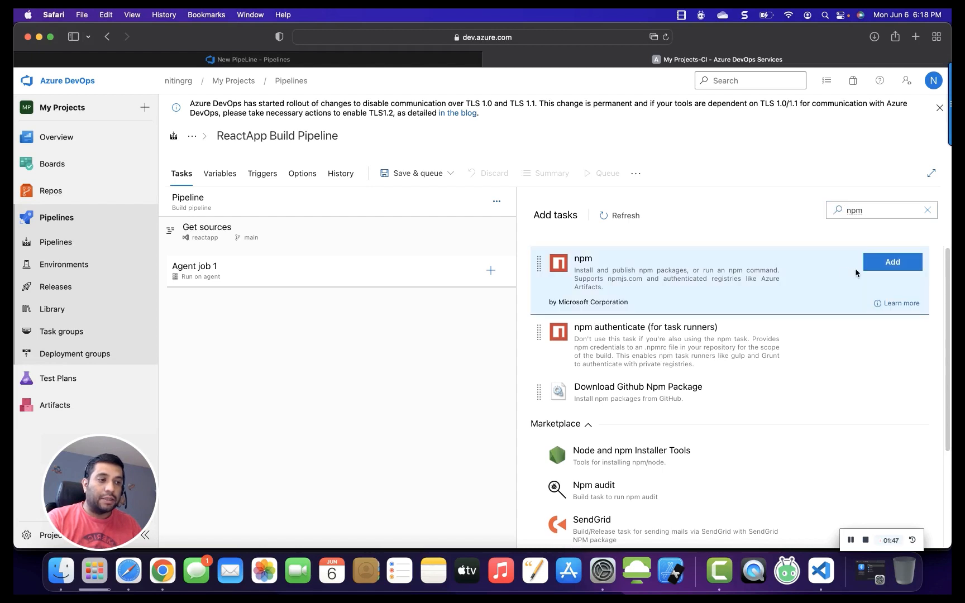
{"action": "left_click", "coordinate": [889, 264]}
{"action": "left_click", "coordinate": [395, 305]}
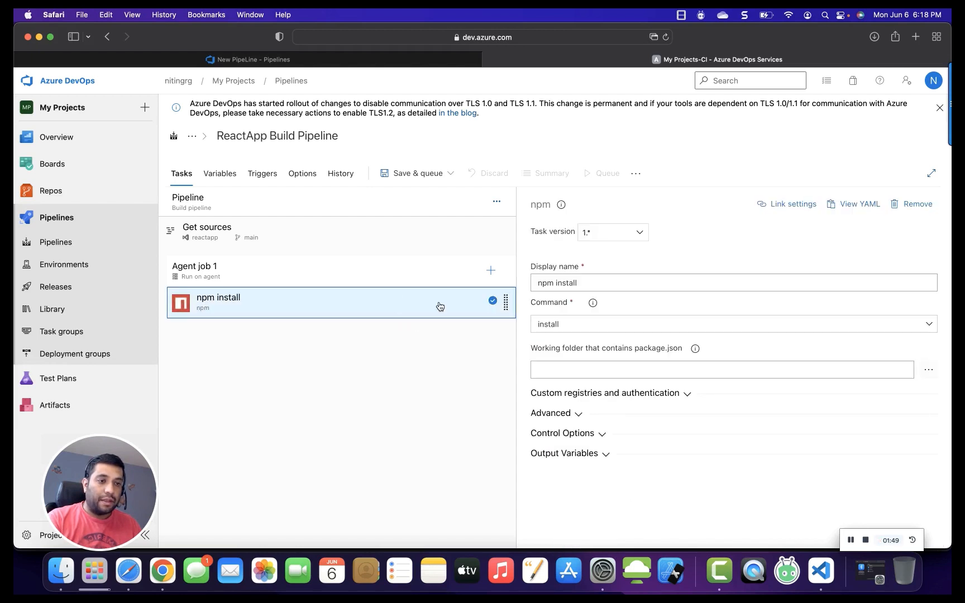
Set the npm install task's working folder to the app folder of the repository.
{"action": "left_click", "coordinate": [928, 369]}
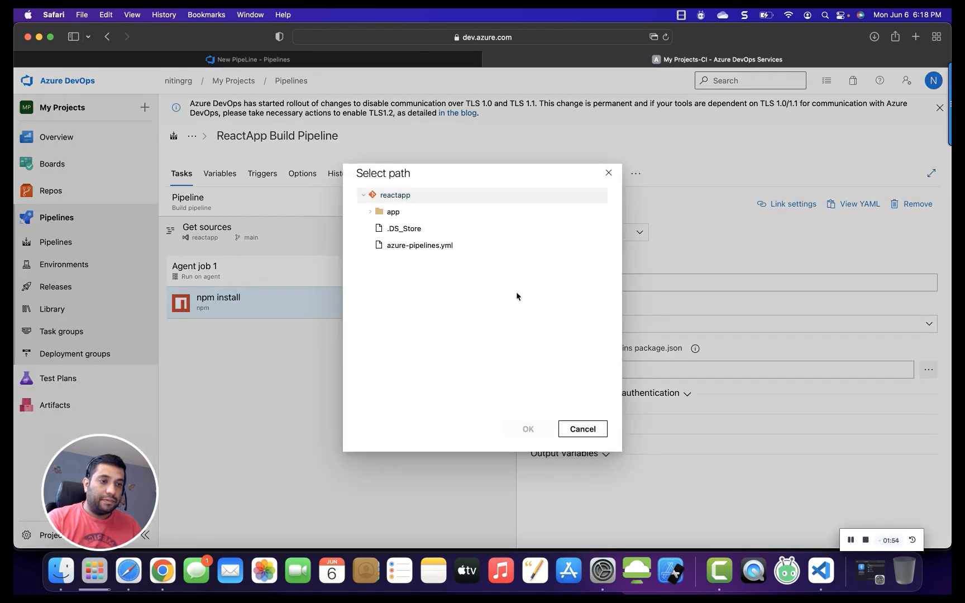
{"action": "left_click", "coordinate": [392, 216]}
{"action": "left_click", "coordinate": [540, 426]}
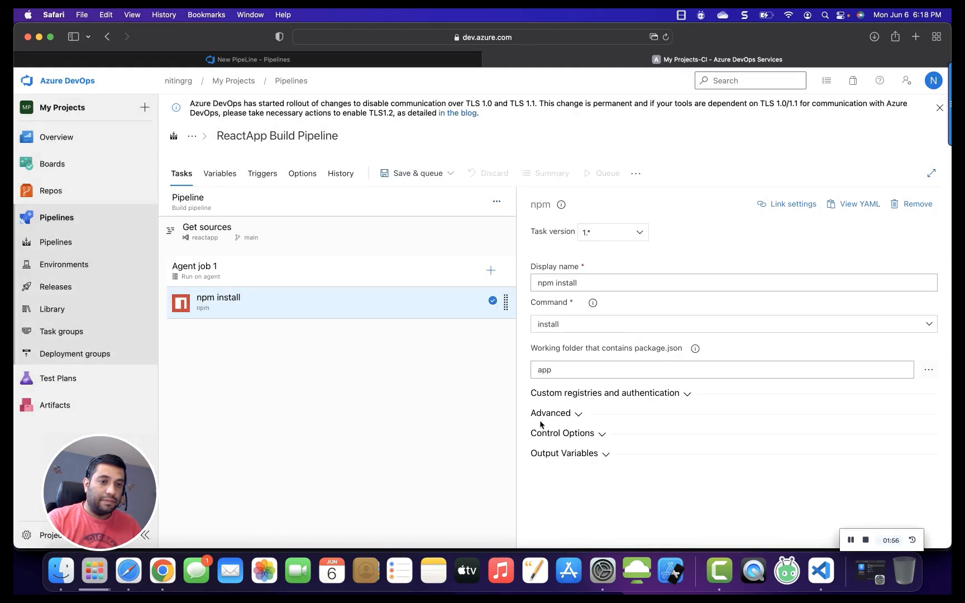
Add a second npm task to Agent job 1 and rename its display name to npm build.
{"action": "left_click", "coordinate": [491, 270]}
{"action": "left_click", "coordinate": [873, 205]}
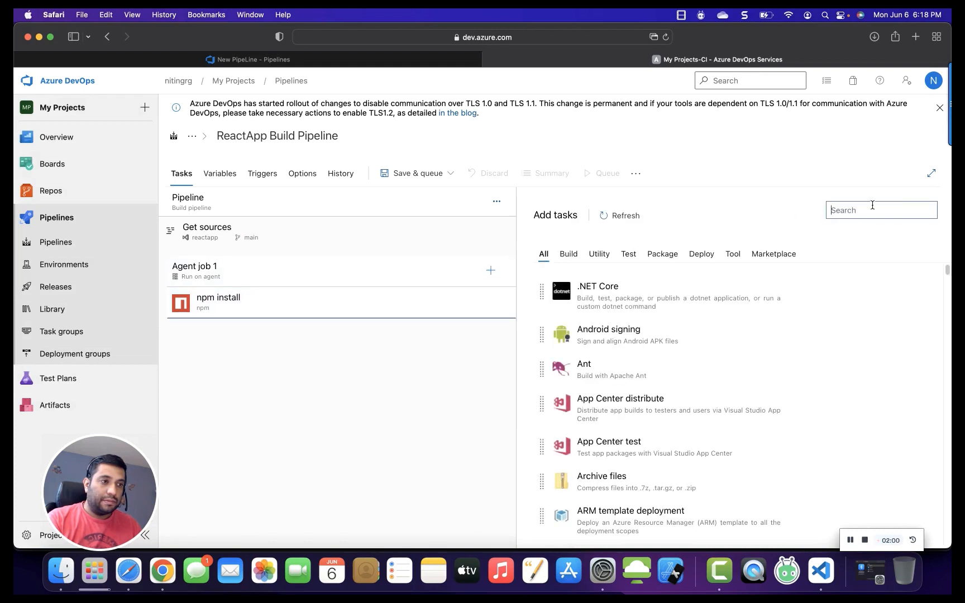
{"action": "type", "text": "npm"}
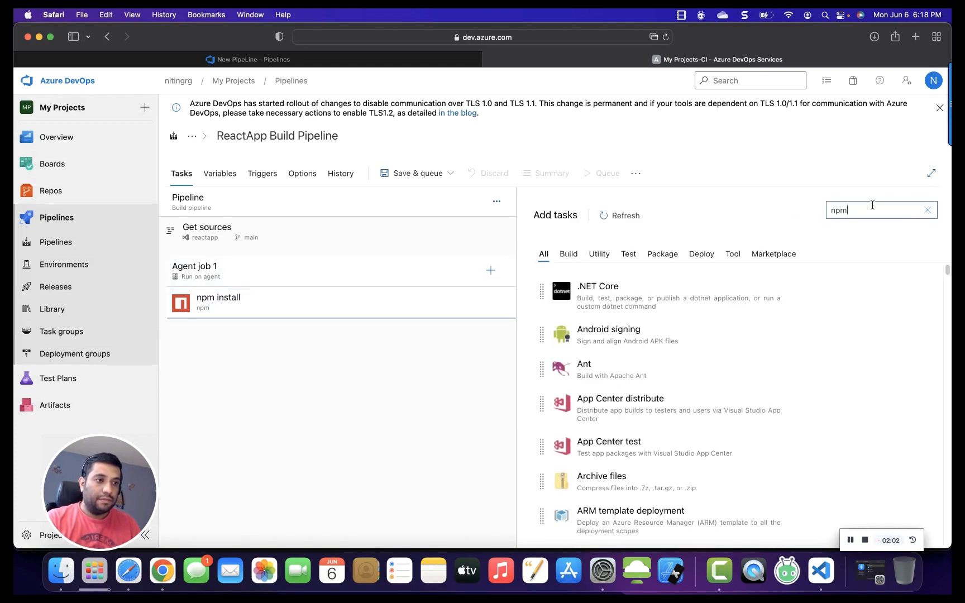
{"action": "left_click", "coordinate": [643, 269]}
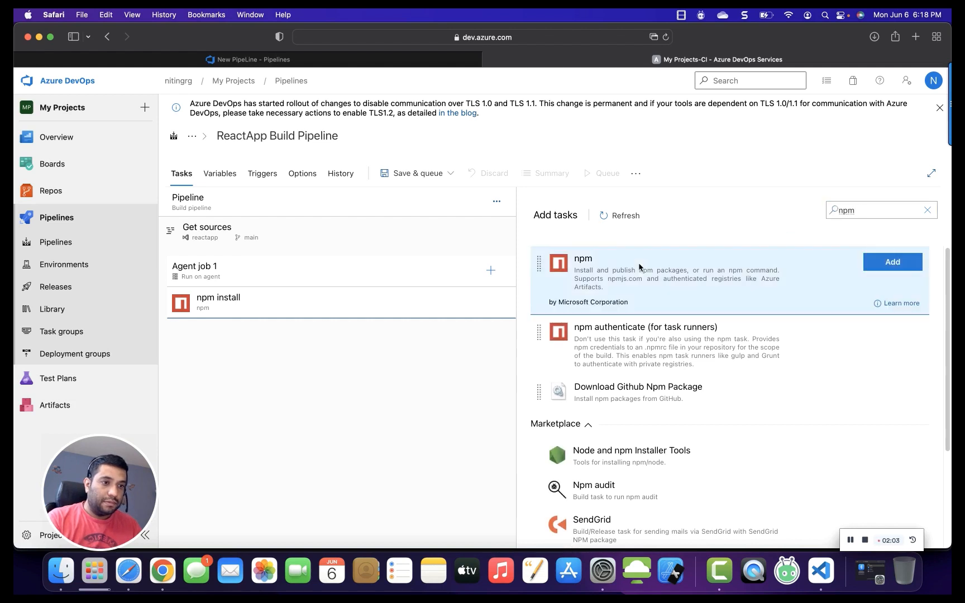
{"action": "left_click", "coordinate": [884, 274]}
{"action": "left_click", "coordinate": [411, 335]}
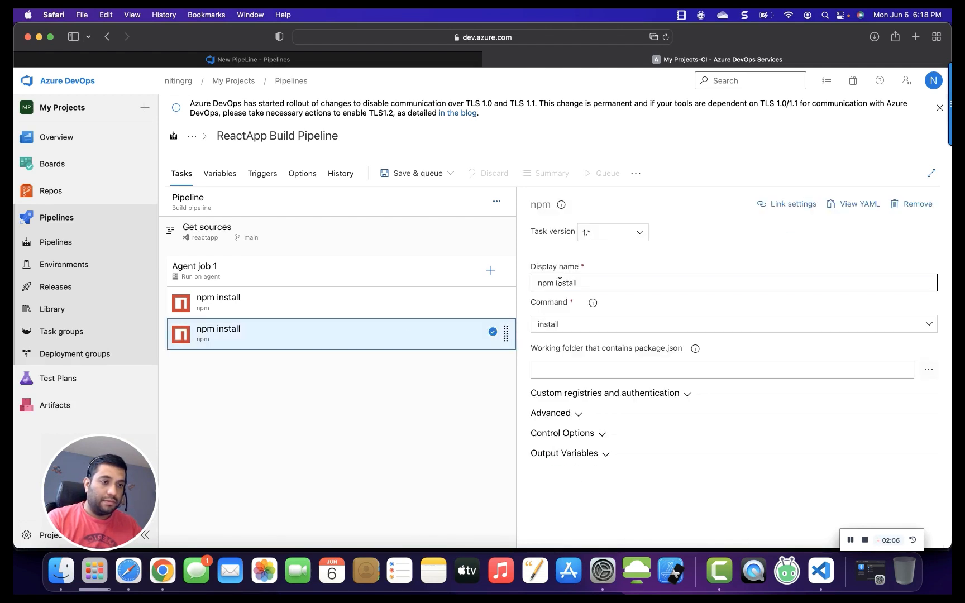
{"action": "double_click", "coordinate": [560, 283]}
{"action": "type", "text": "buil"}
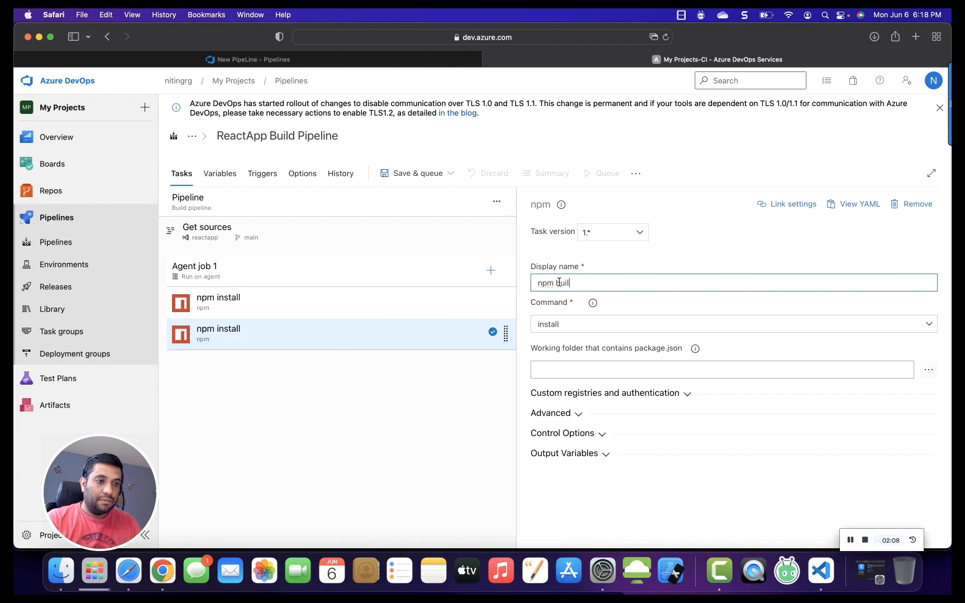
{"action": "type", "text": "d"}
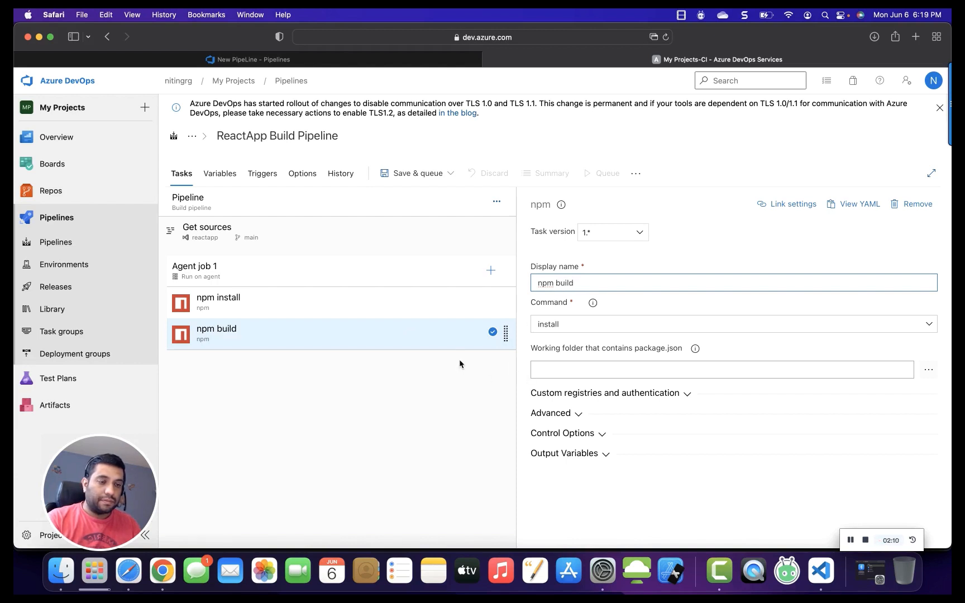
Add a Copy files task to Agent job 1 from the task search.
{"action": "left_click", "coordinate": [492, 276]}
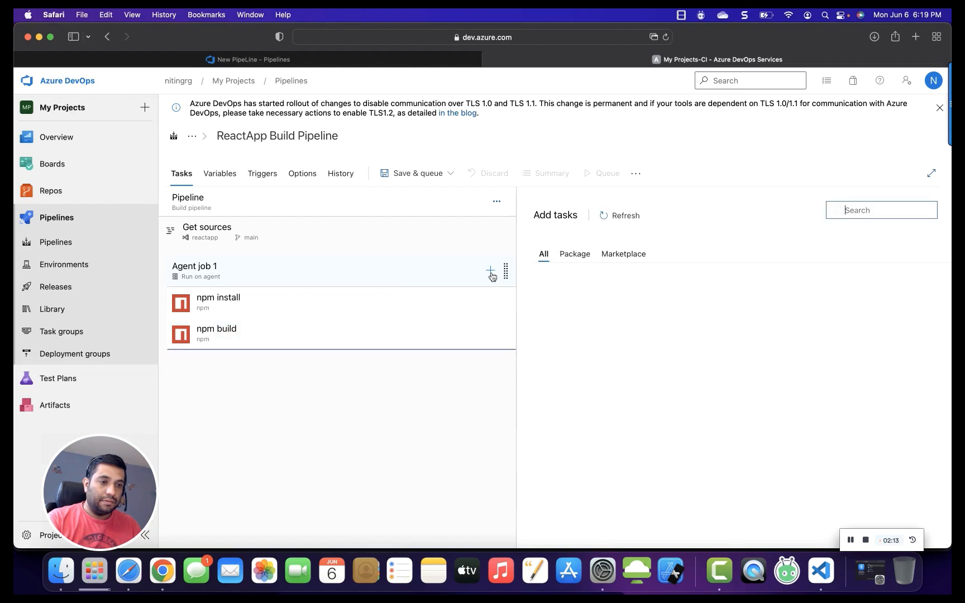
{"action": "left_click", "coordinate": [857, 211]}
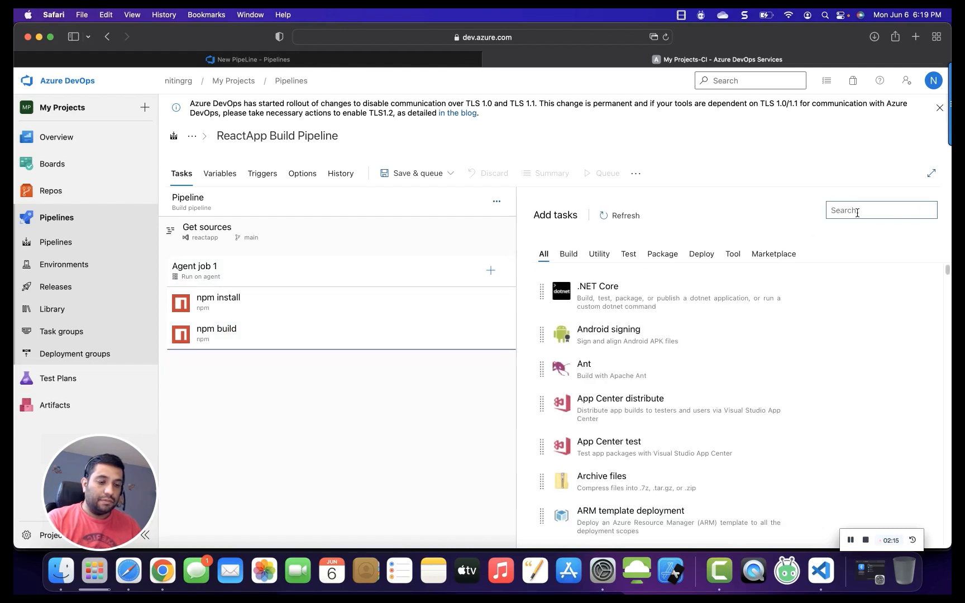
{"action": "type", "text": "copy"}
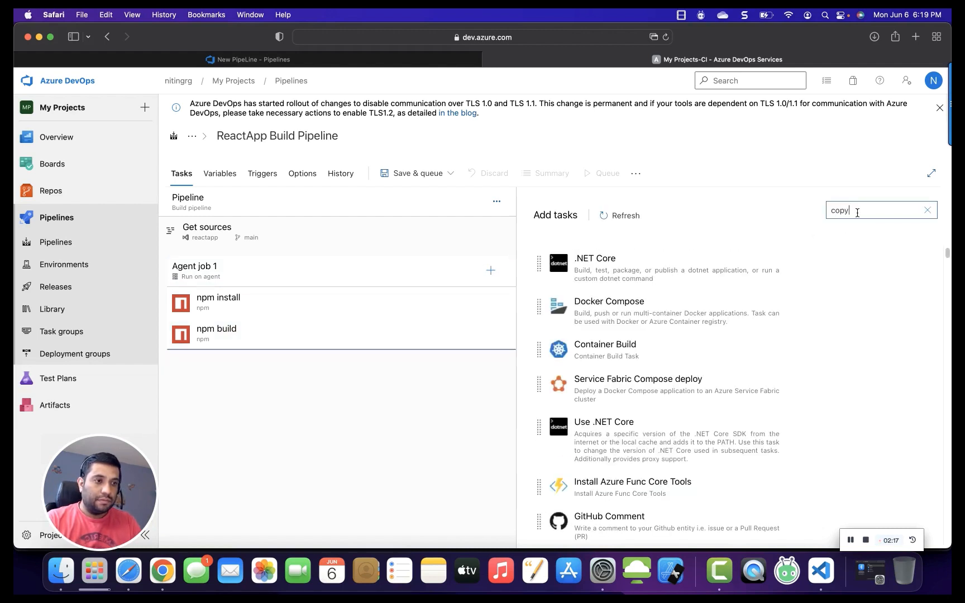
{"action": "left_click", "coordinate": [625, 302]}
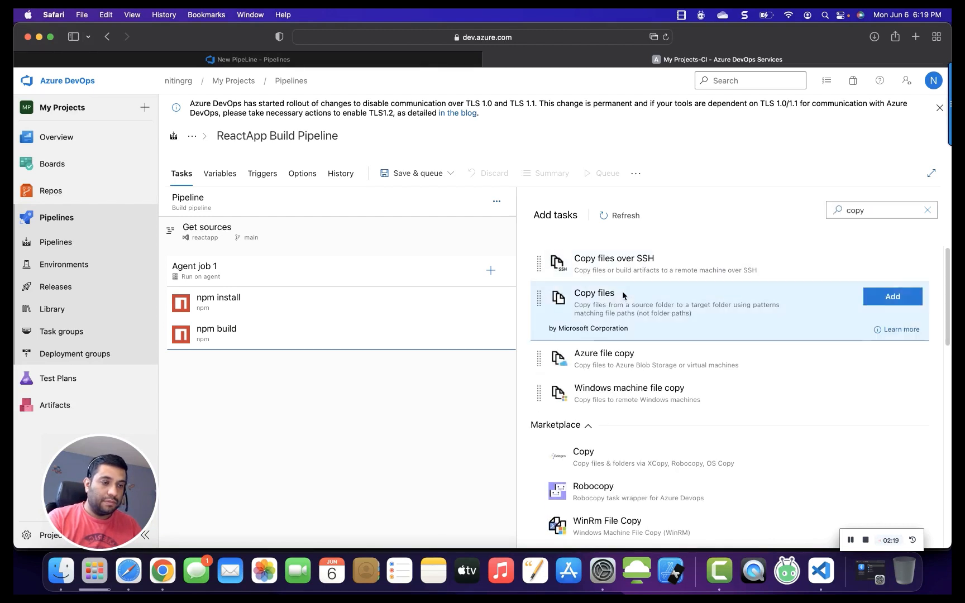
{"action": "left_click", "coordinate": [890, 300]}
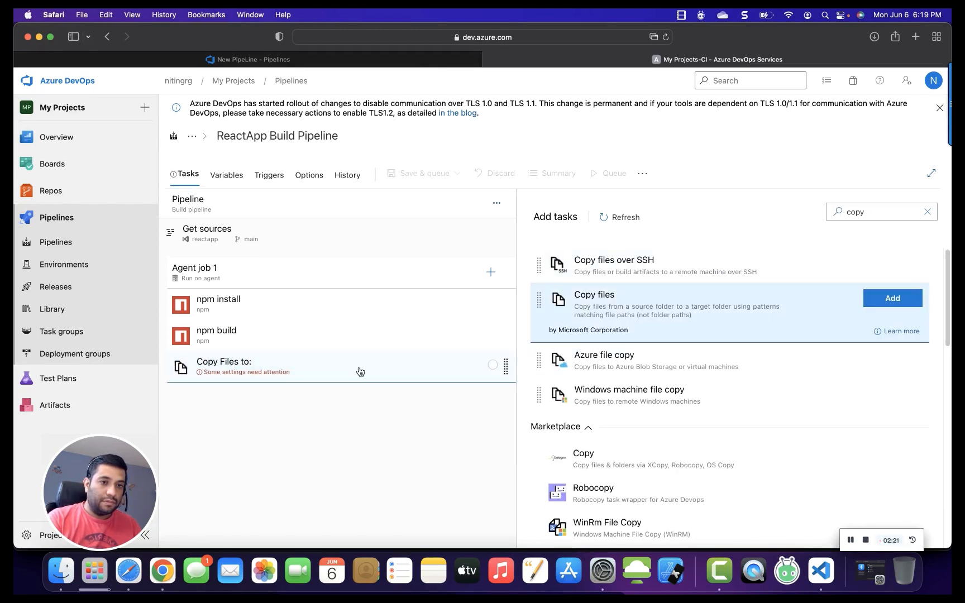
{"action": "left_click", "coordinate": [358, 370]}
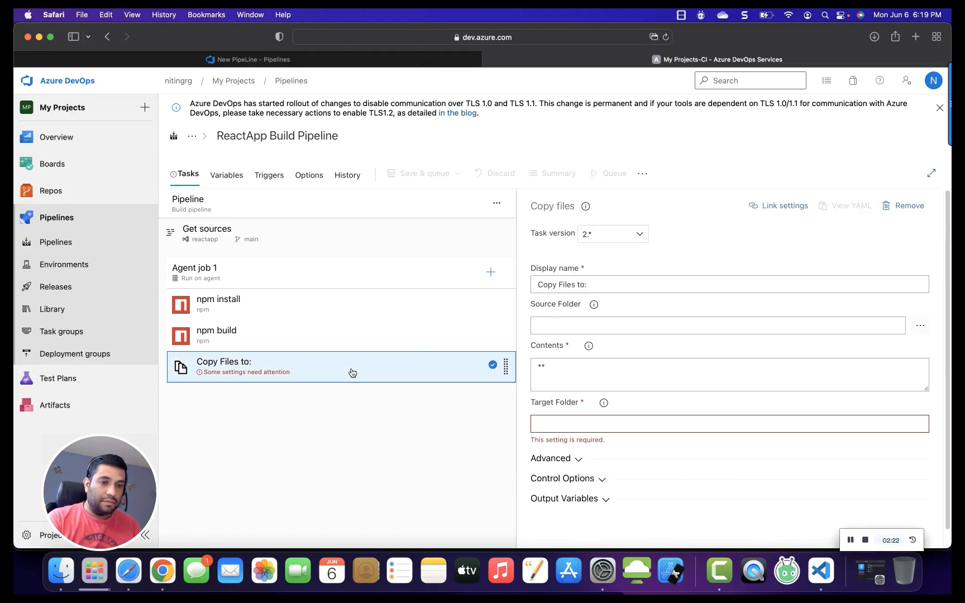
Add a pipeline variable named buildOutputFolder with the value app/build.
{"action": "left_click", "coordinate": [574, 326]}
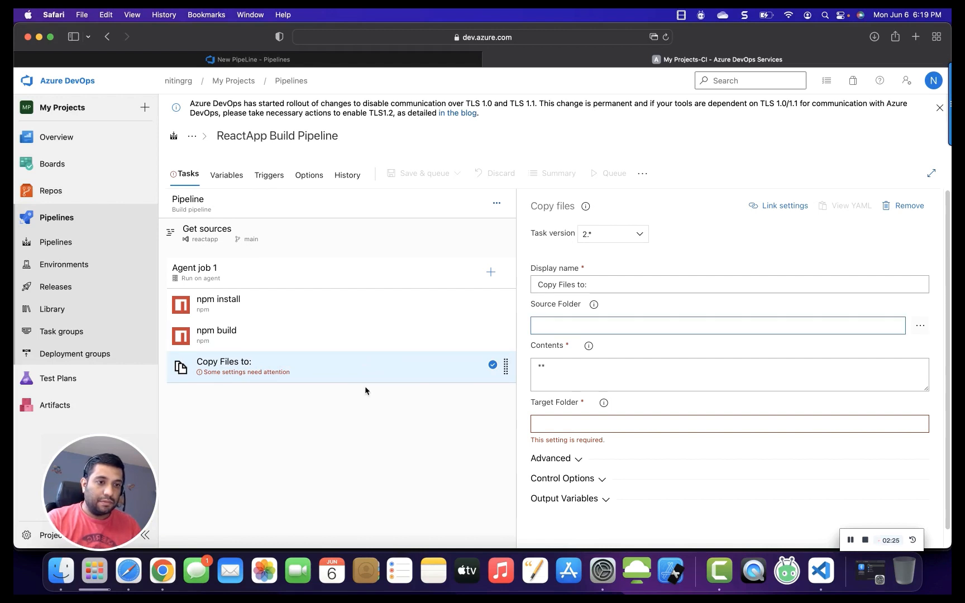
{"action": "left_click", "coordinate": [850, 540]}
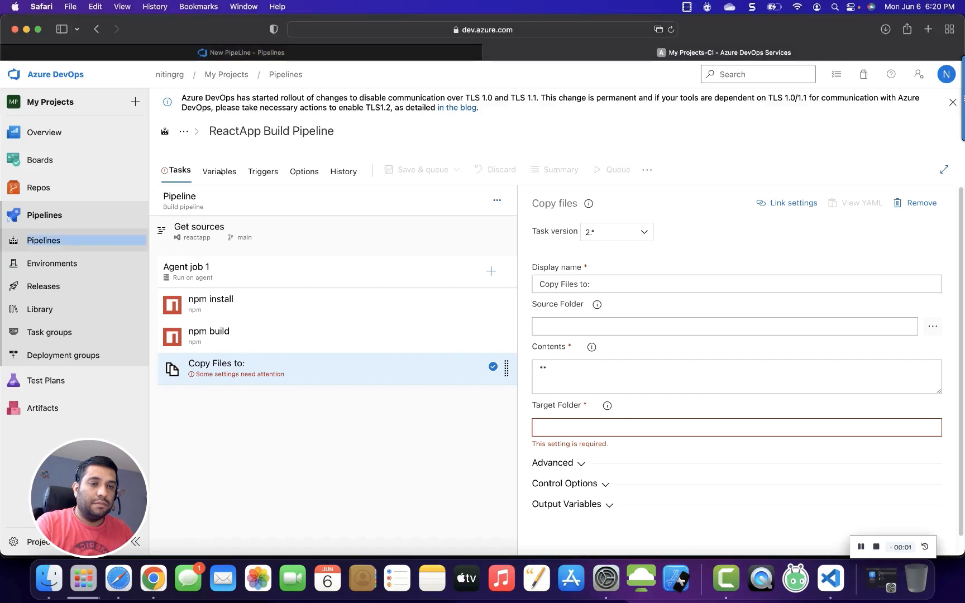
{"action": "left_click", "coordinate": [222, 177]}
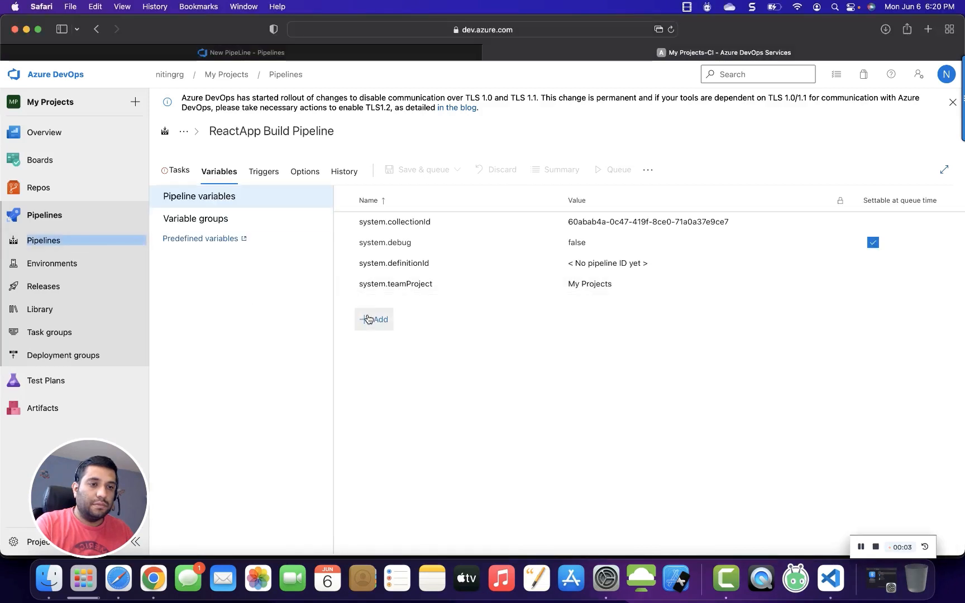
{"action": "left_click", "coordinate": [369, 319]}
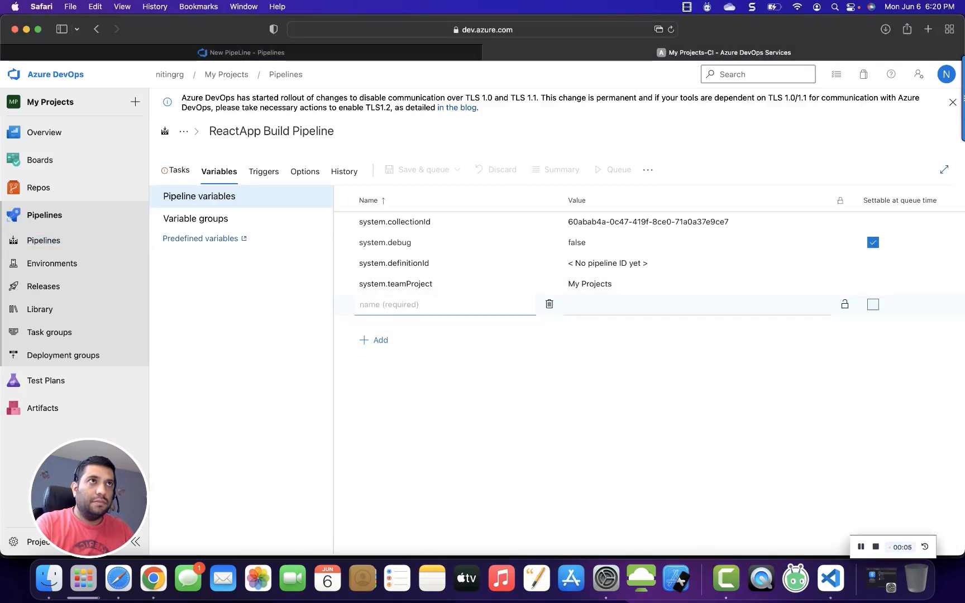
{"action": "left_click", "coordinate": [422, 306]}
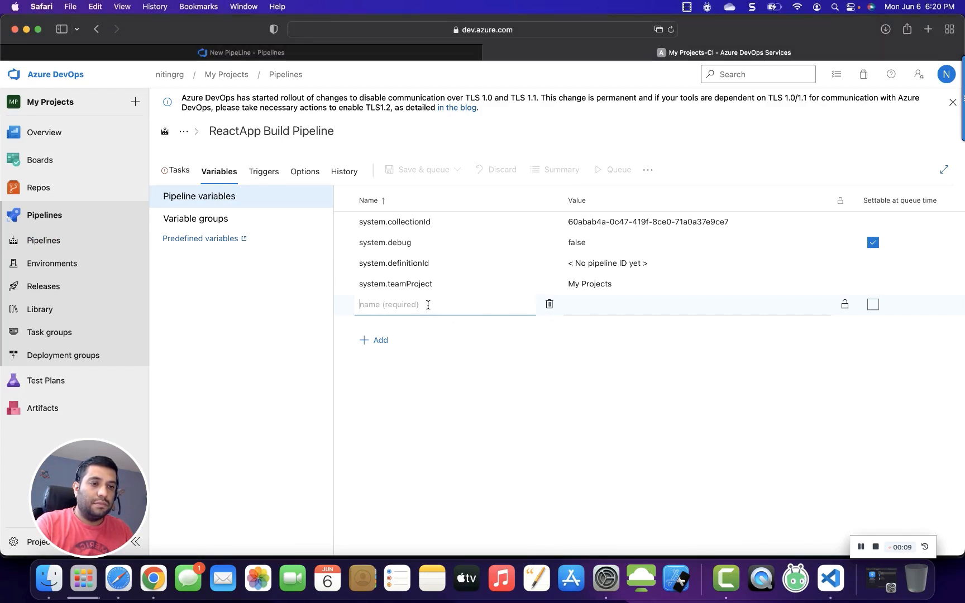
{"action": "key", "text": "super+v"}
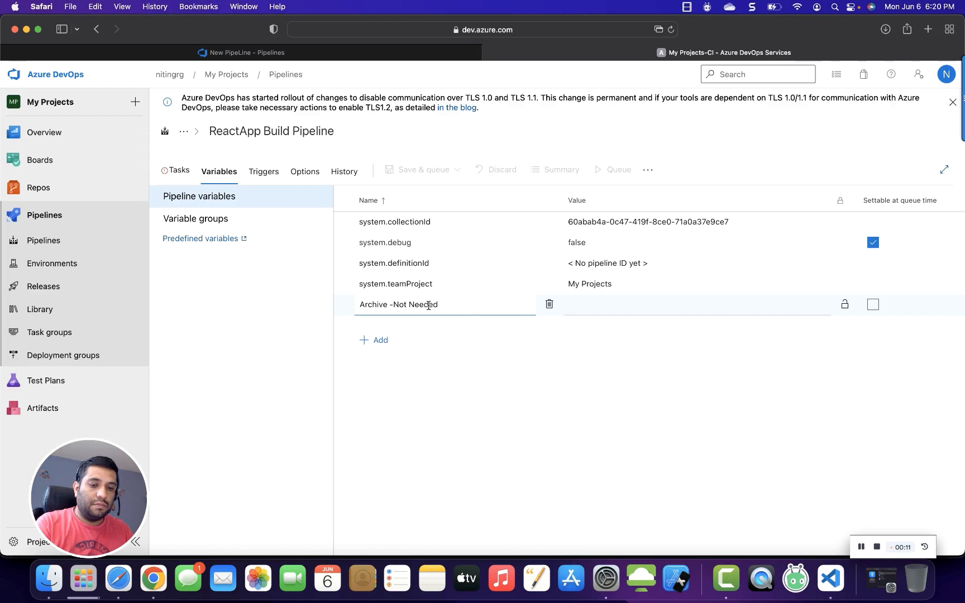
{"action": "key", "text": "super+a"}
{"action": "key", "text": "BackSpace"}
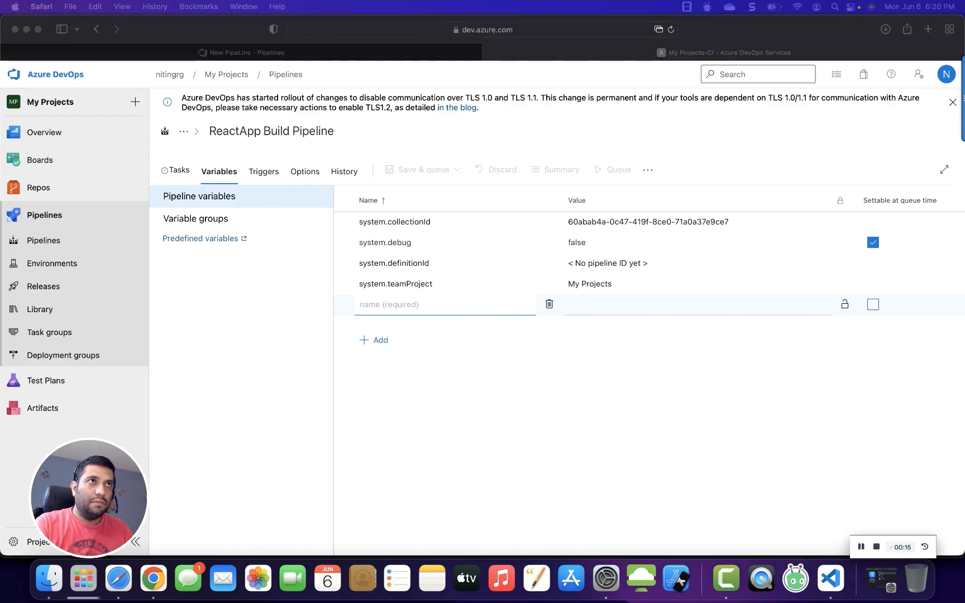
{"action": "left_click", "coordinate": [444, 311]}
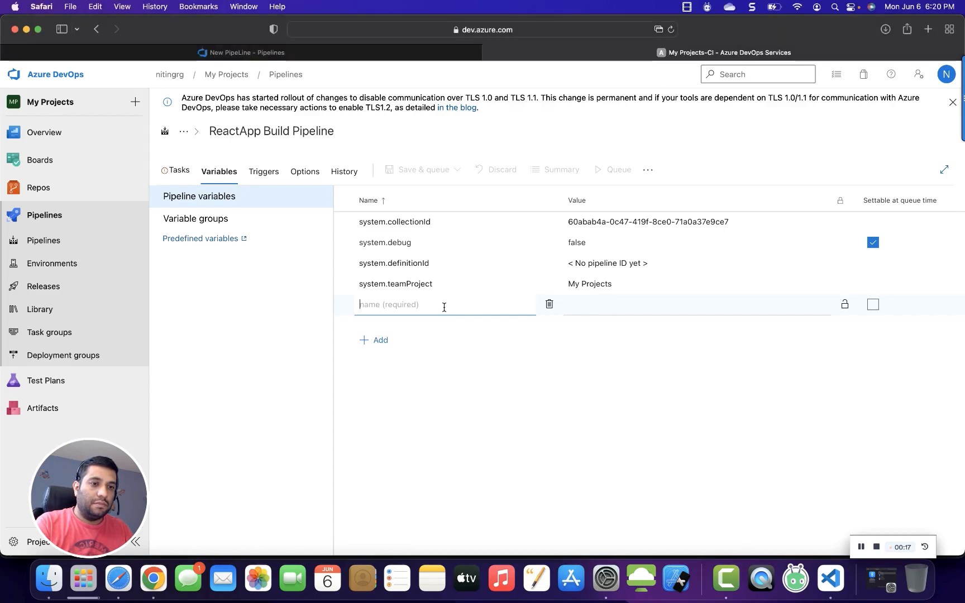
{"action": "key", "text": "super+v"}
{"action": "left_click", "coordinate": [586, 307]}
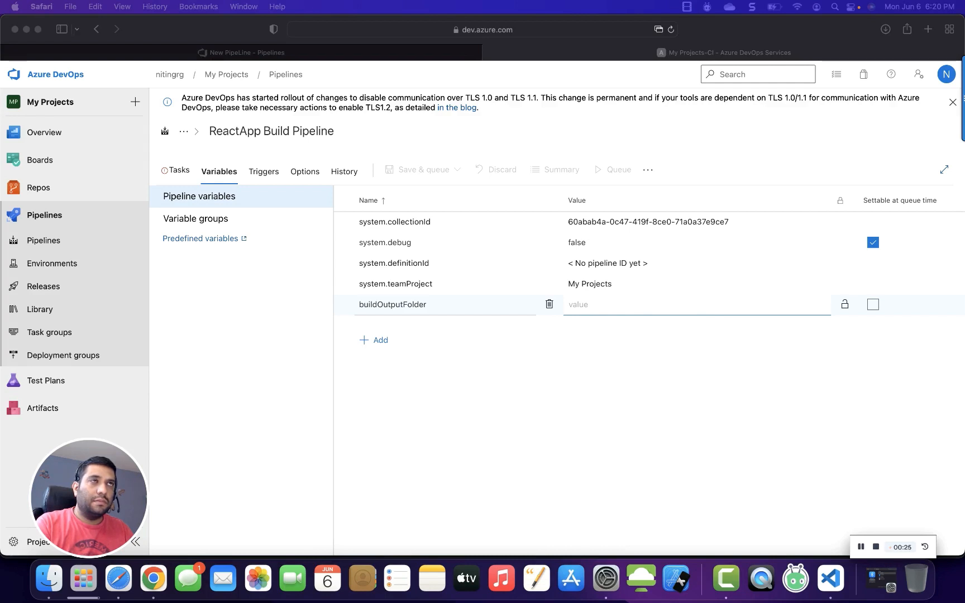
{"action": "left_click", "coordinate": [593, 304]}
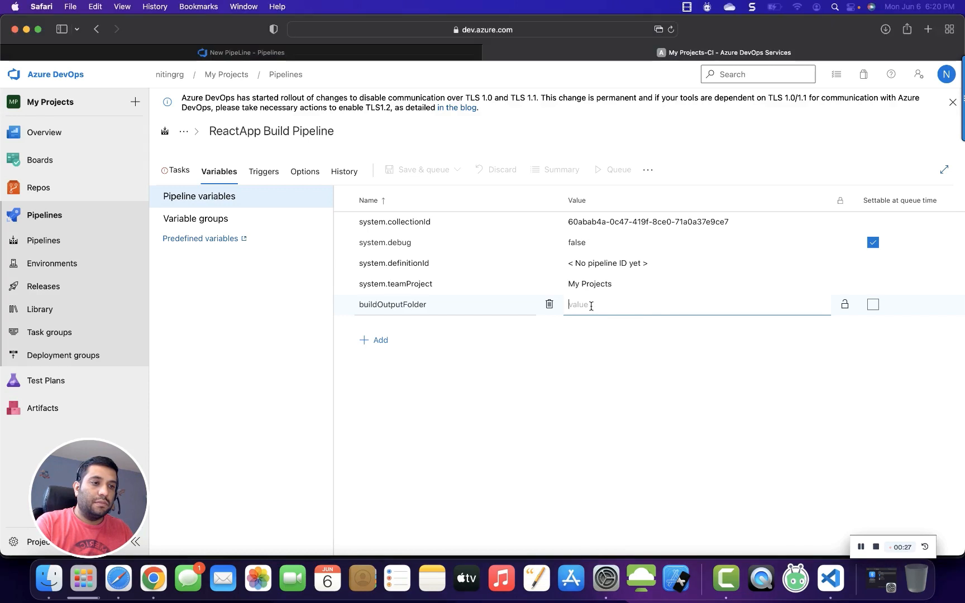
{"action": "key", "text": "super+v"}
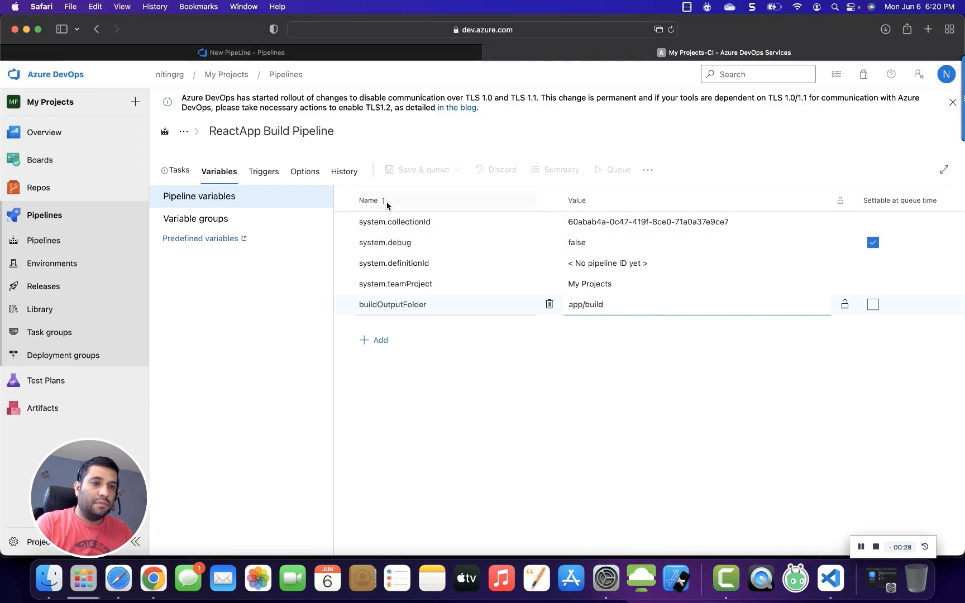
Configure the Copy files task with source folder $(buildOutputFolder), contents **/* and target folder $(Build.ArtifactStagingDirectory).
{"action": "left_click", "coordinate": [178, 171]}
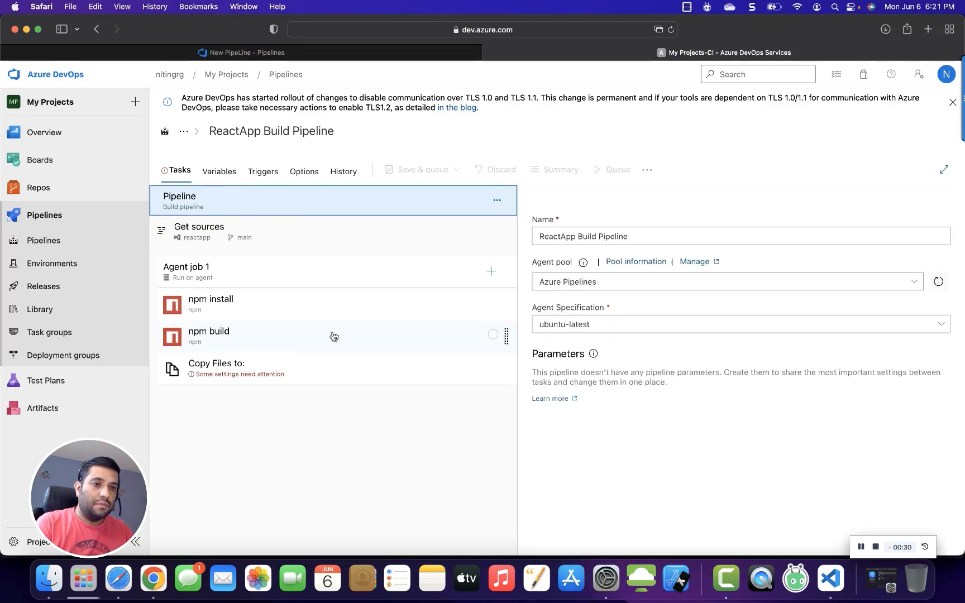
{"action": "left_click", "coordinate": [335, 369]}
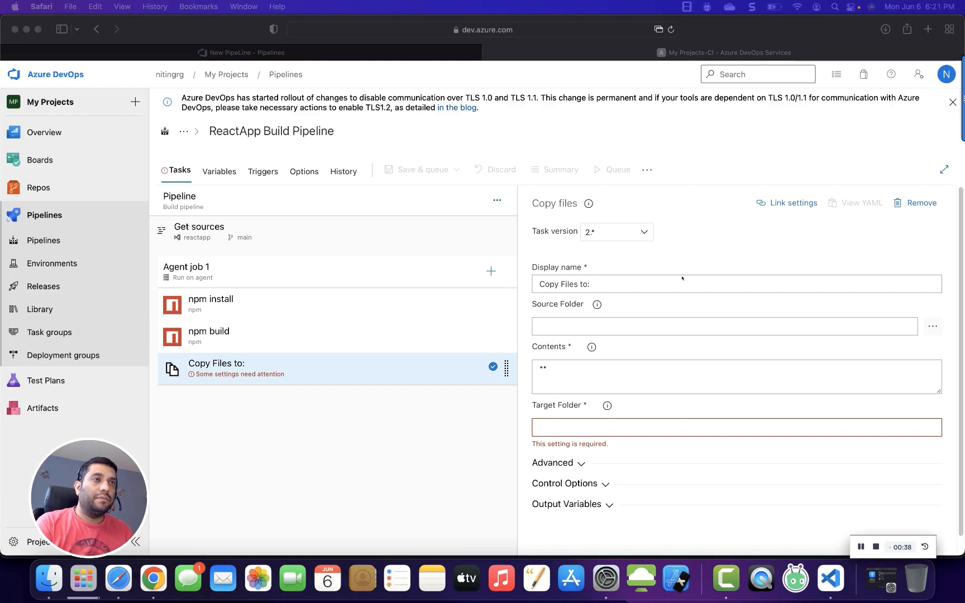
{"action": "left_click", "coordinate": [572, 331]}
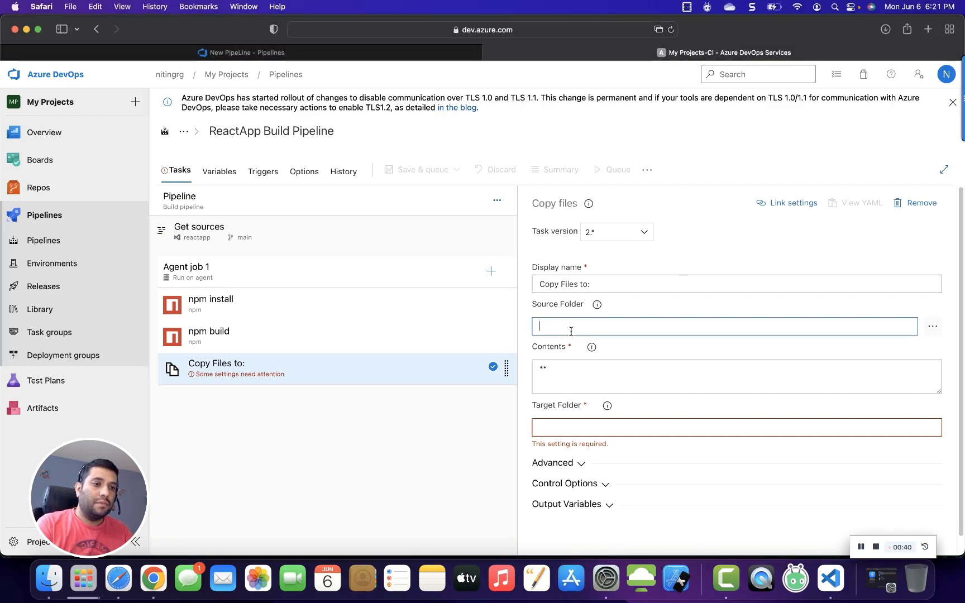
{"action": "key", "text": "super+v"}
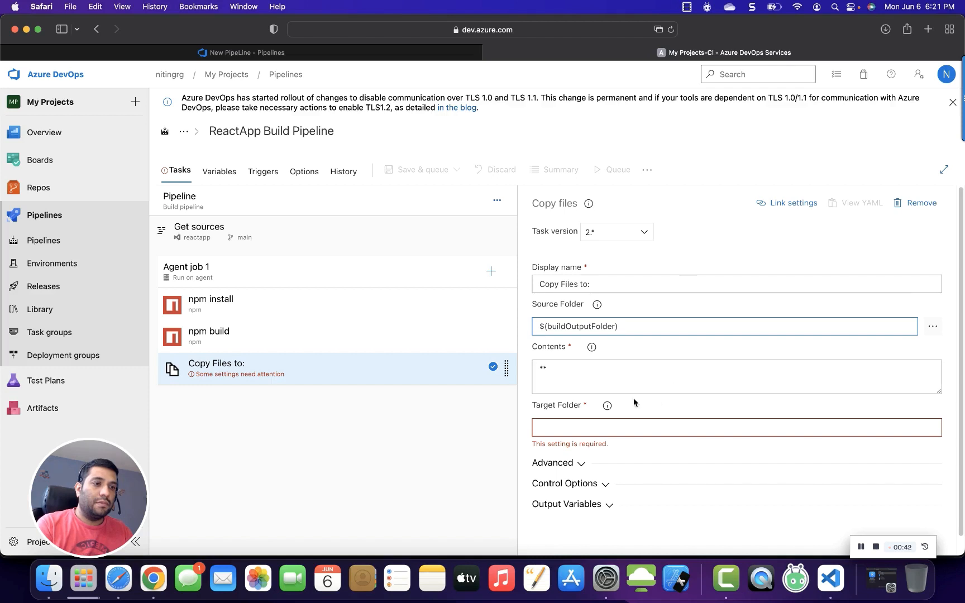
{"action": "left_click", "coordinate": [590, 373]}
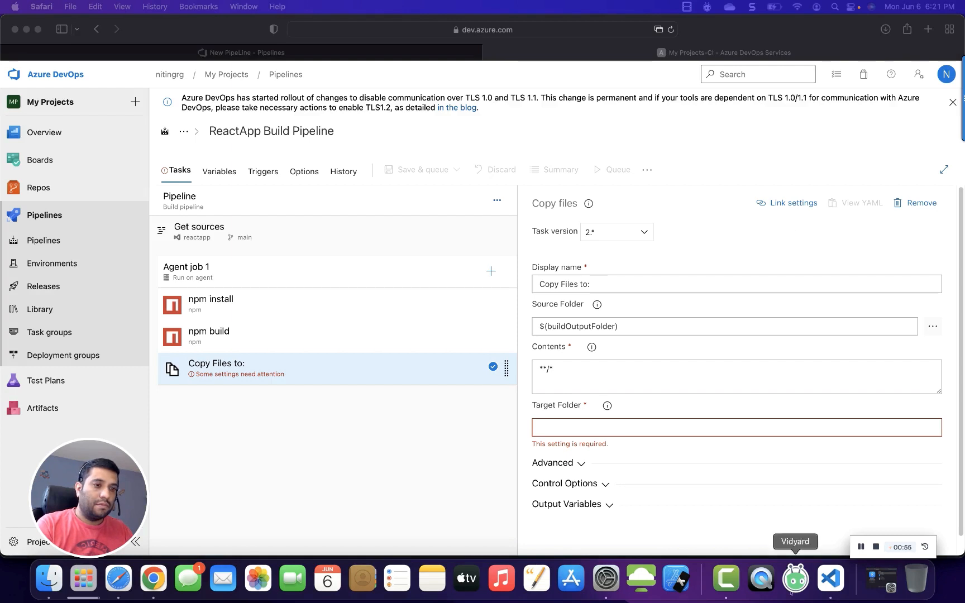
{"action": "left_click", "coordinate": [624, 429]}
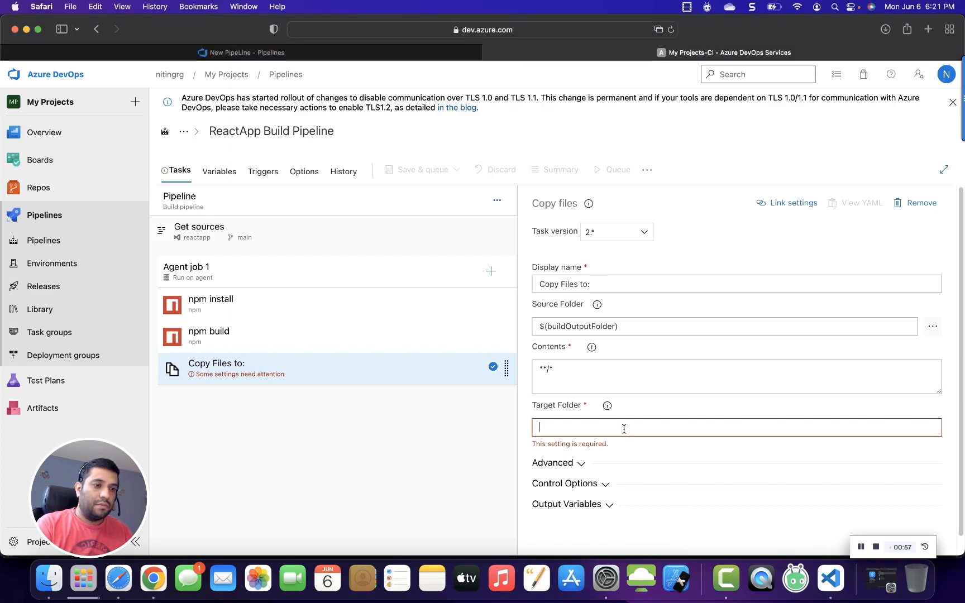
{"action": "key", "text": "super+v"}
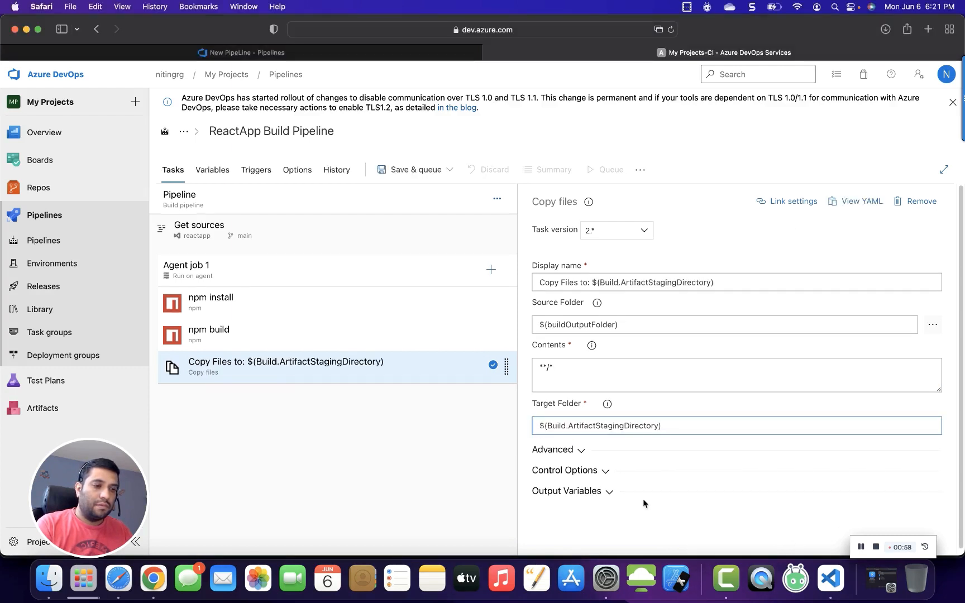
Enable Clean Target Folder in the Copy files task's advanced options.
{"action": "left_click", "coordinate": [581, 451]}
{"action": "left_click", "coordinate": [540, 400]}
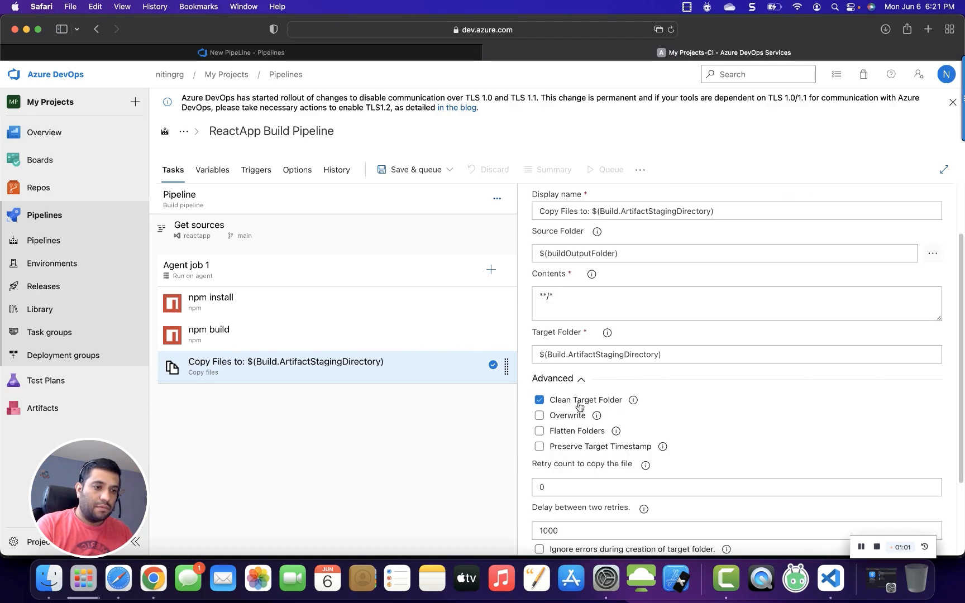
{"action": "scroll", "coordinate": [703, 418], "scroll_direction": "down", "scroll_amount": 3}
{"action": "left_click", "coordinate": [583, 489]}
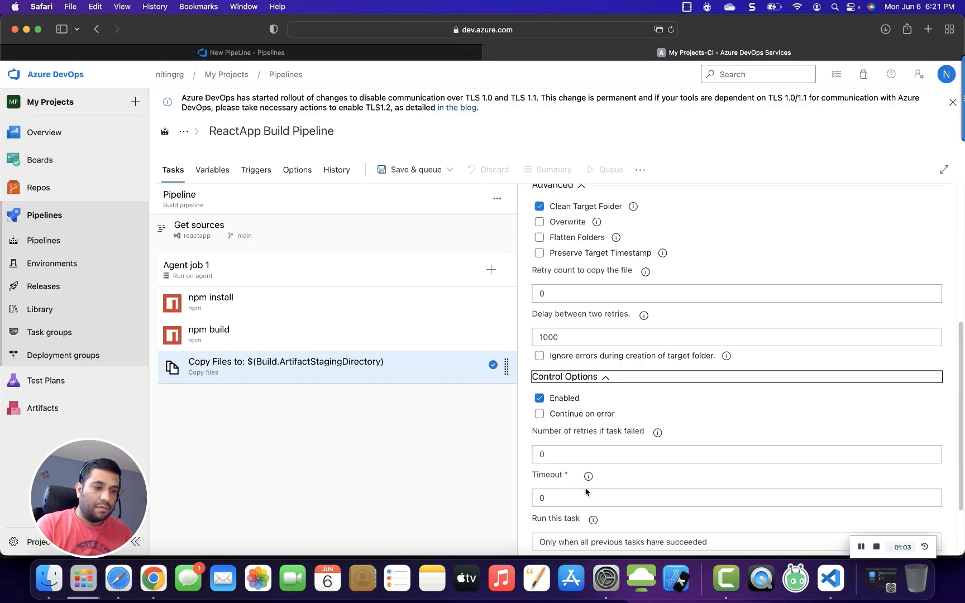
{"action": "scroll", "coordinate": [586, 480], "scroll_direction": "up", "scroll_amount": 5}
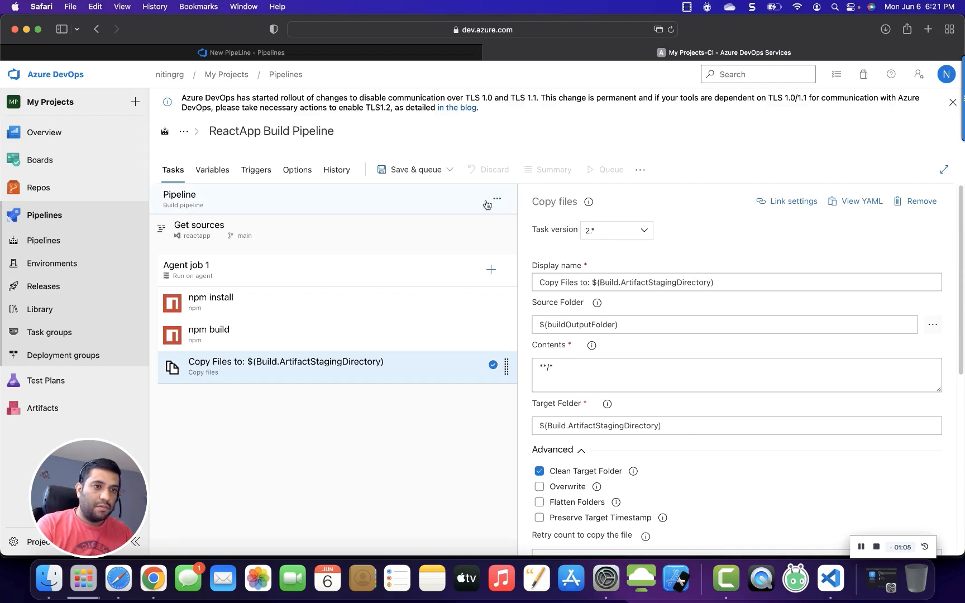
Add an Archive files task to Agent job 1 from the task search.
{"action": "left_click", "coordinate": [490, 273]}
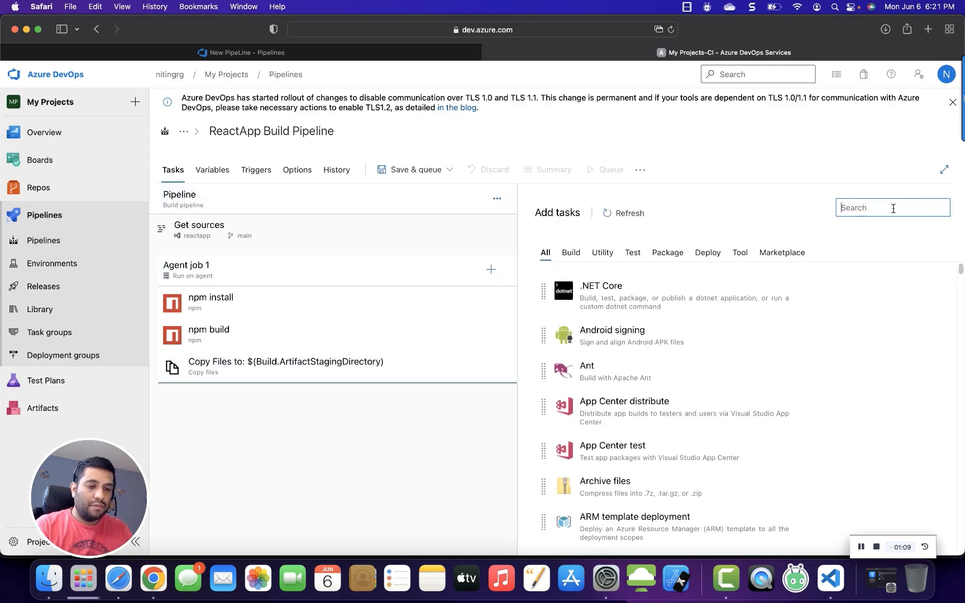
{"action": "type", "text": "Arch"}
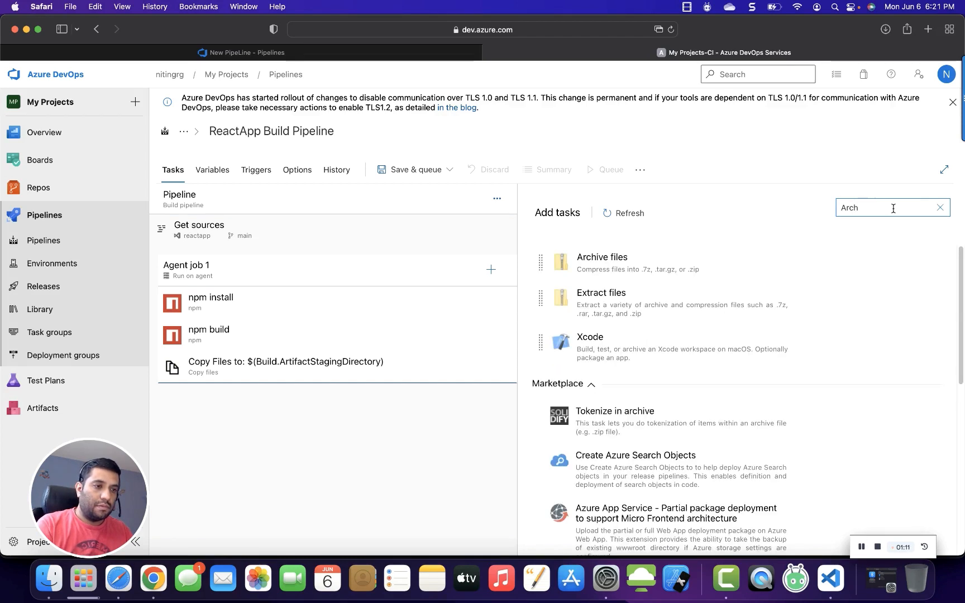
{"action": "left_click", "coordinate": [699, 271]}
{"action": "left_click", "coordinate": [901, 265]}
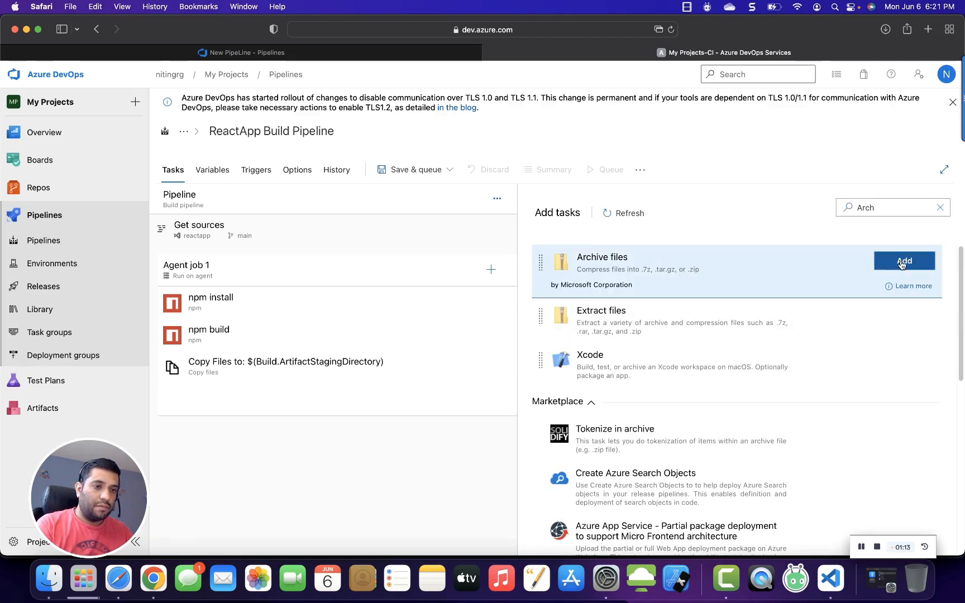
Configure the Archive files task: turn off prepending the root folder name and set the root folder to $(Build.ArtifactStagingDirectory).
{"action": "left_click", "coordinate": [417, 405]}
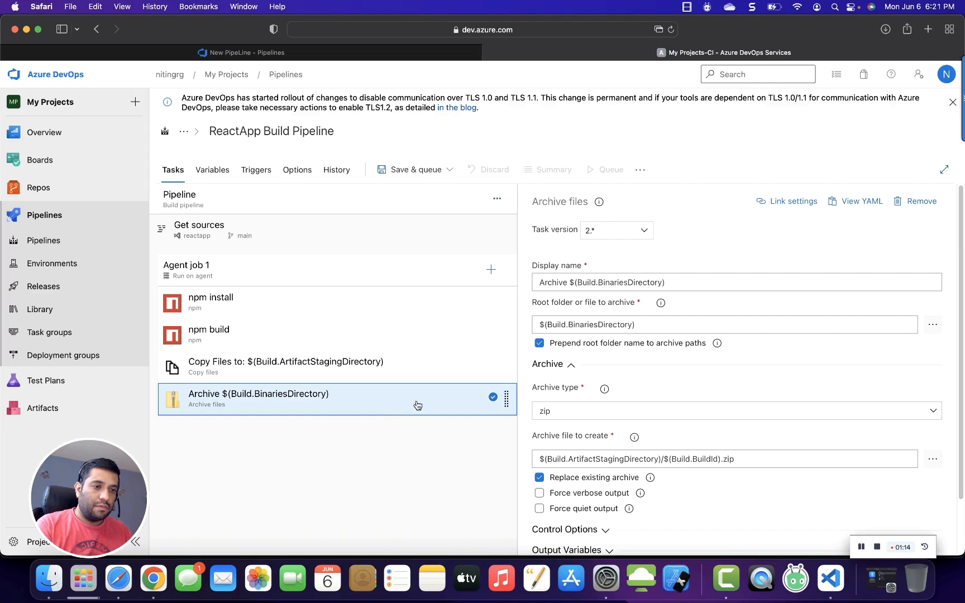
{"action": "left_click", "coordinate": [540, 343]}
{"action": "left_click", "coordinate": [296, 365]}
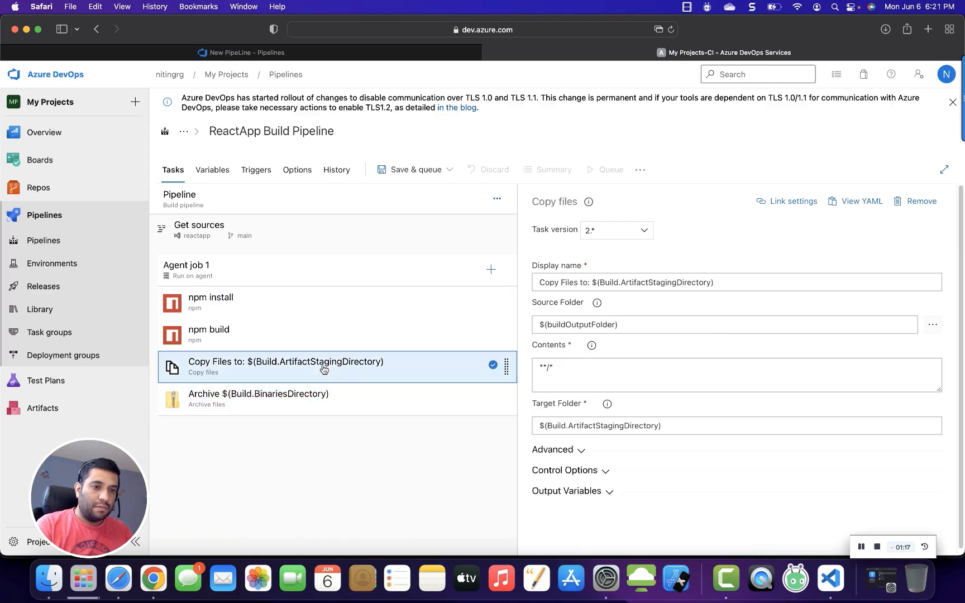
{"action": "left_click_drag", "start_coordinate": [682, 425], "coordinate": [514, 418]}
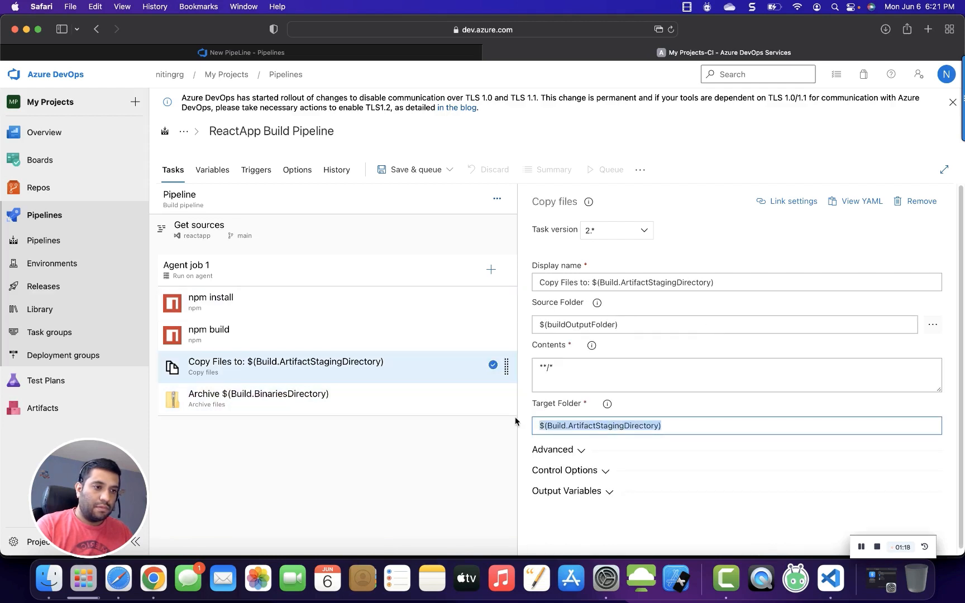
{"action": "left_click", "coordinate": [391, 401]}
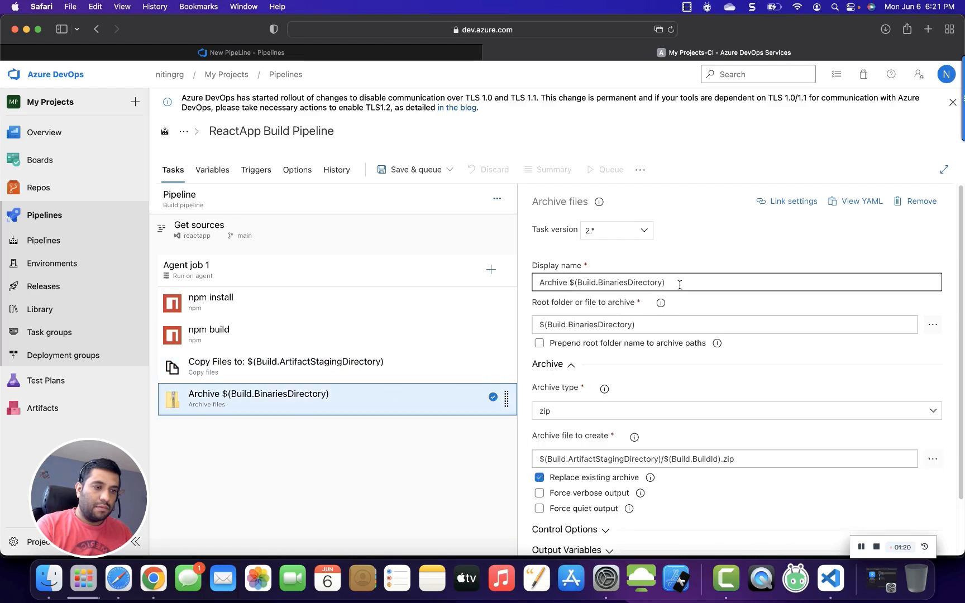
{"action": "left_click_drag", "start_coordinate": [655, 326], "coordinate": [532, 325]}
{"action": "key", "text": "super+v"}
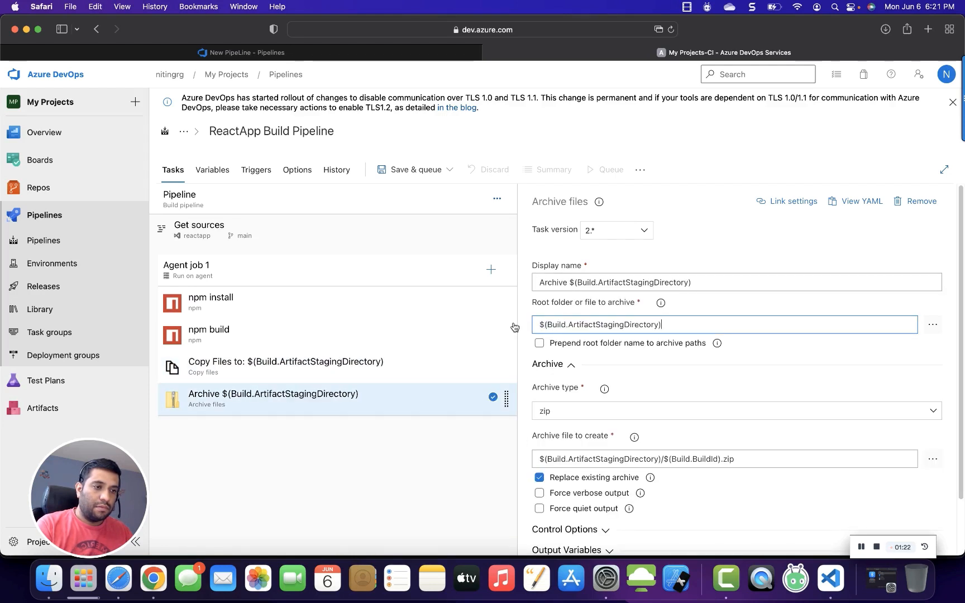
Add a Publish build artifacts task to Agent job 1 from the task search.
{"action": "left_click", "coordinate": [861, 548]}
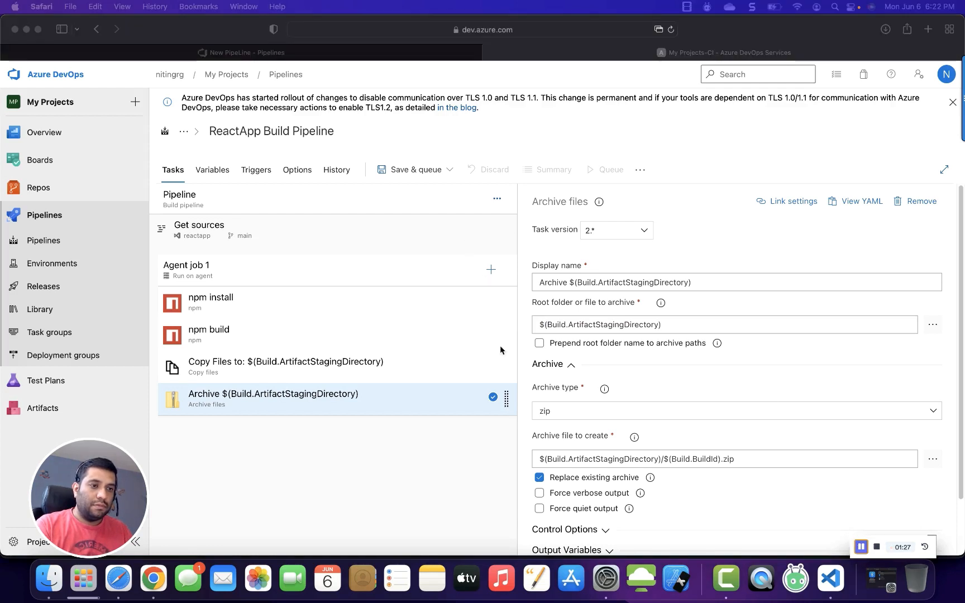
{"action": "left_click", "coordinate": [492, 270]}
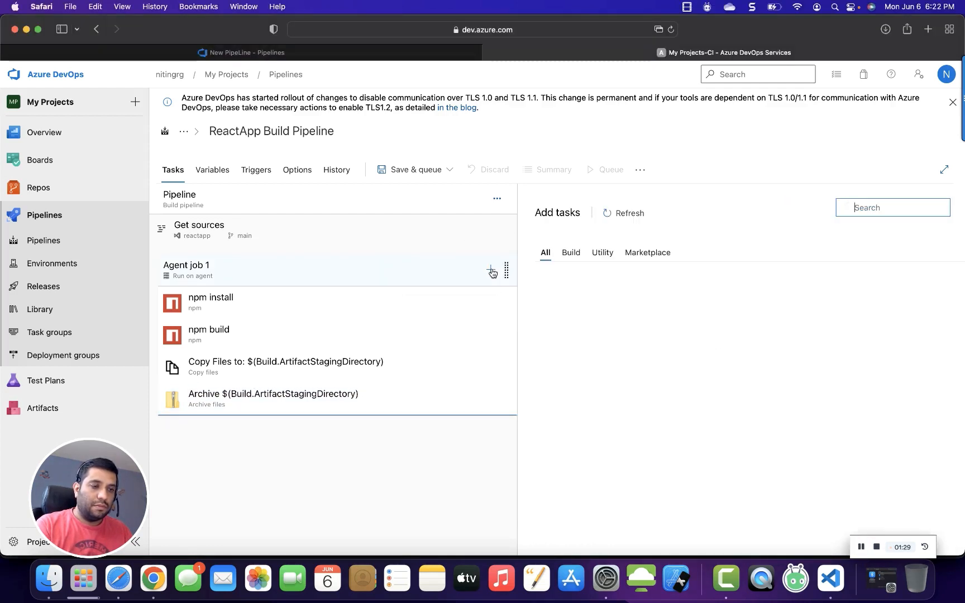
{"action": "left_click", "coordinate": [845, 207]}
{"action": "type", "text": "pub"}
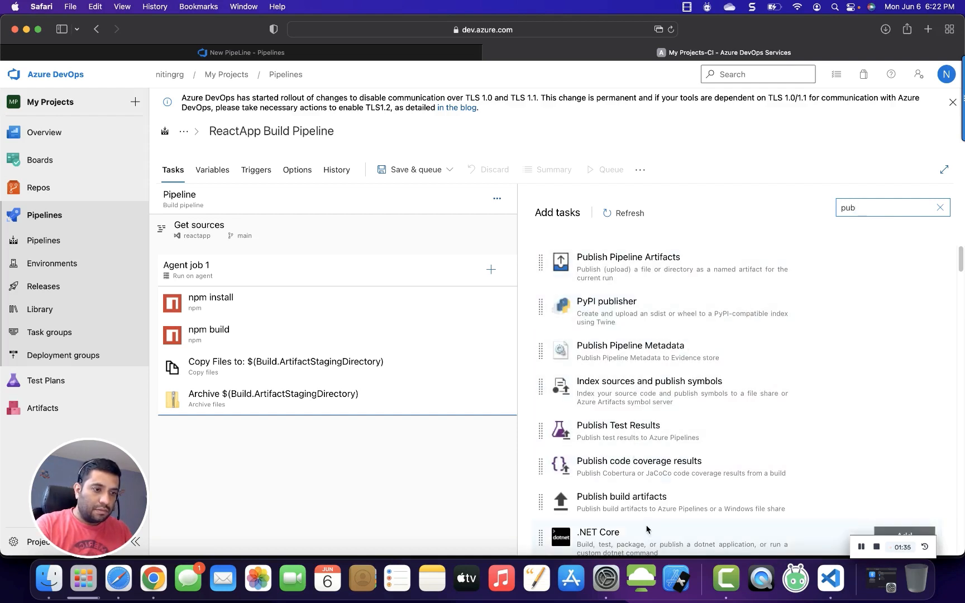
{"action": "left_click", "coordinate": [883, 516]}
{"action": "left_click", "coordinate": [883, 508]}
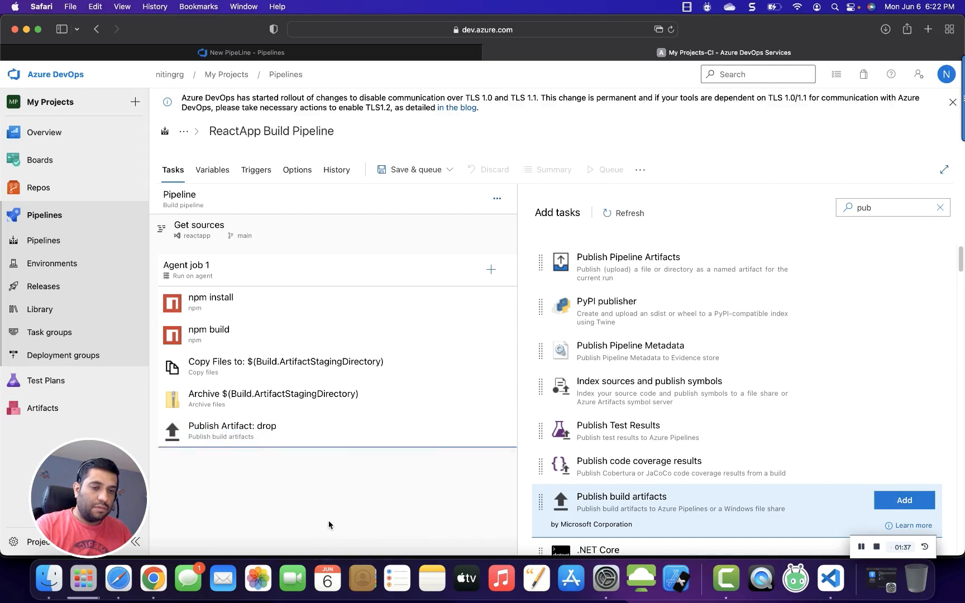
Inspect the Publish build artifacts task's settings, including its Advanced and Control Options sections.
{"action": "left_click", "coordinate": [364, 439]}
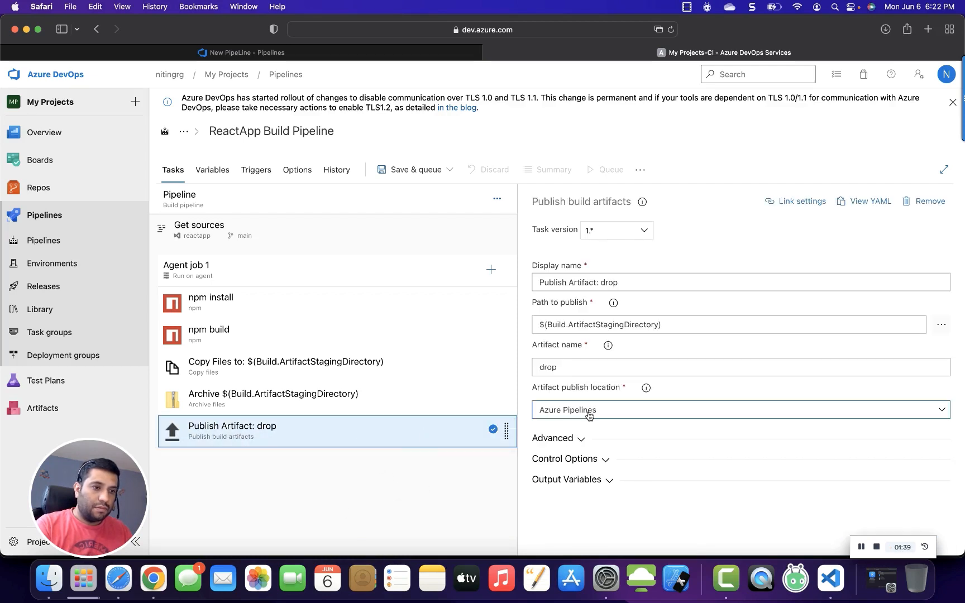
{"action": "left_click", "coordinate": [582, 440]}
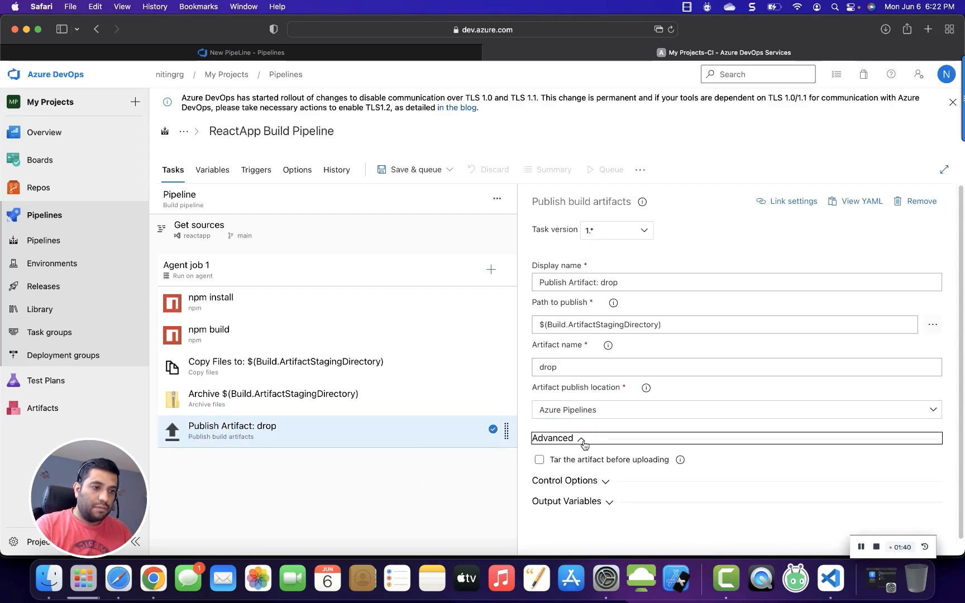
{"action": "left_click", "coordinate": [603, 481]}
{"action": "scroll", "coordinate": [603, 486], "scroll_direction": "down", "scroll_amount": 3}
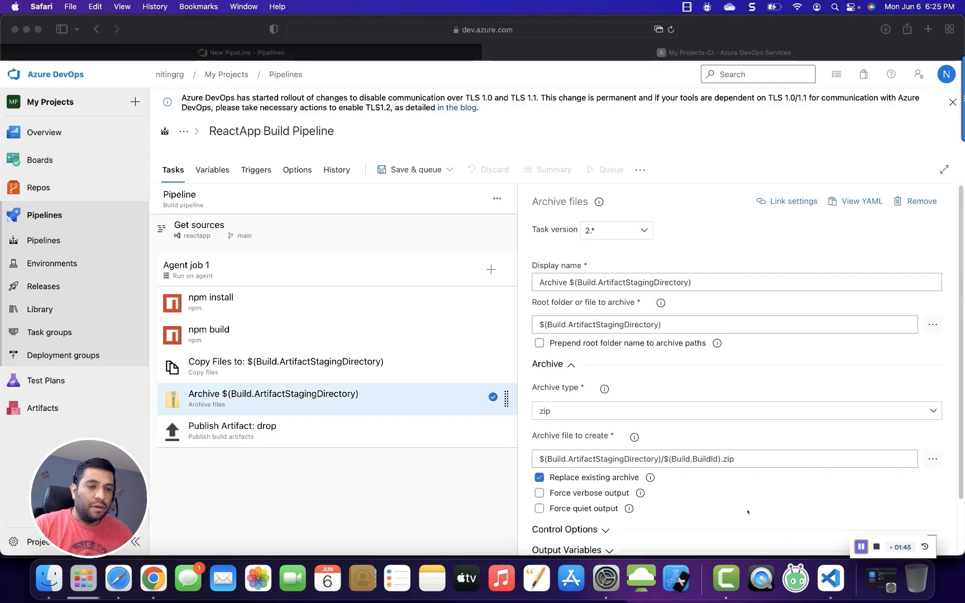
Set the npm build task's command to custom with command and arguments run build, leaving the working folder empty.
{"action": "left_click", "coordinate": [394, 338]}
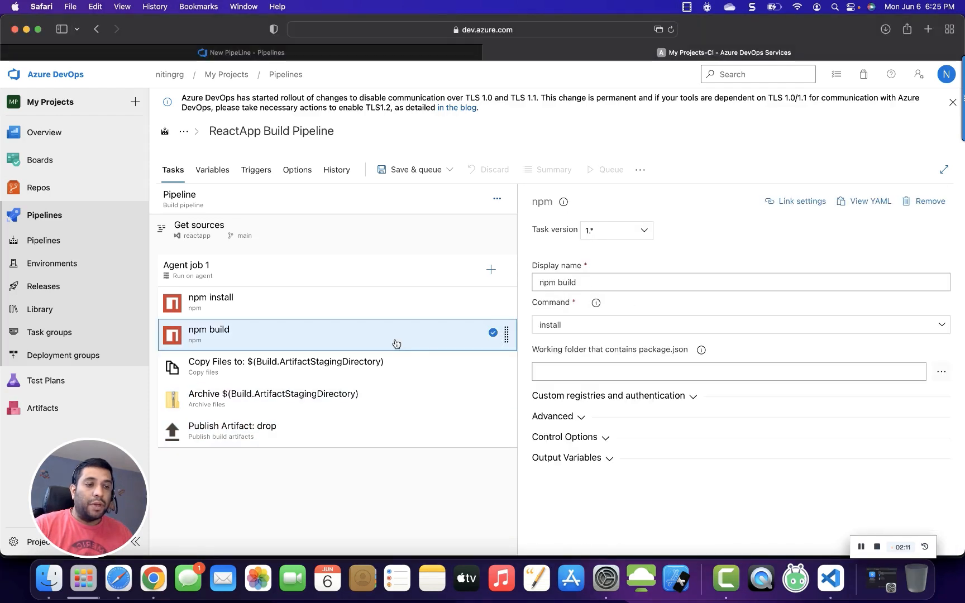
{"action": "left_click", "coordinate": [570, 328]}
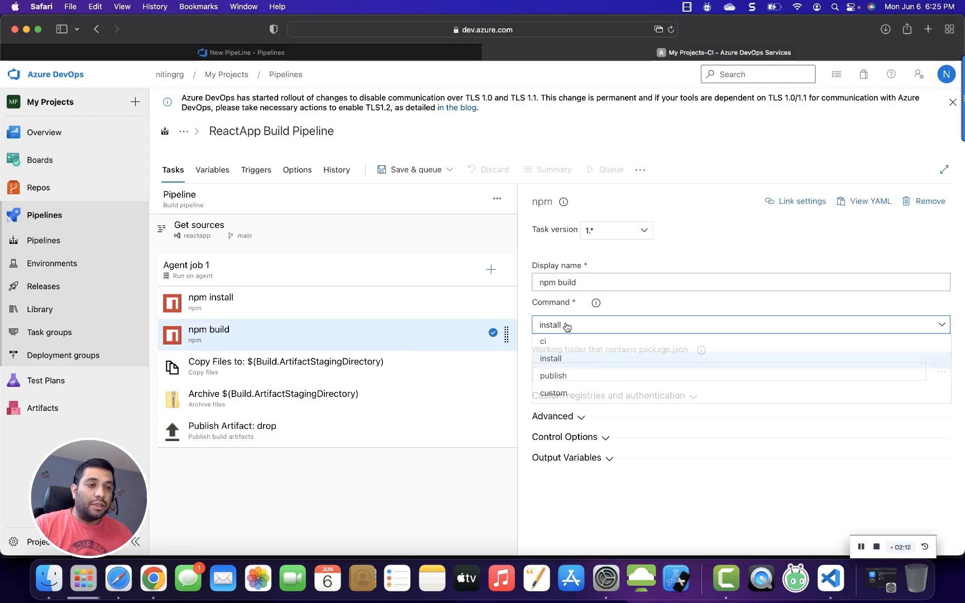
{"action": "left_click", "coordinate": [562, 393]}
{"action": "left_click", "coordinate": [556, 371]}
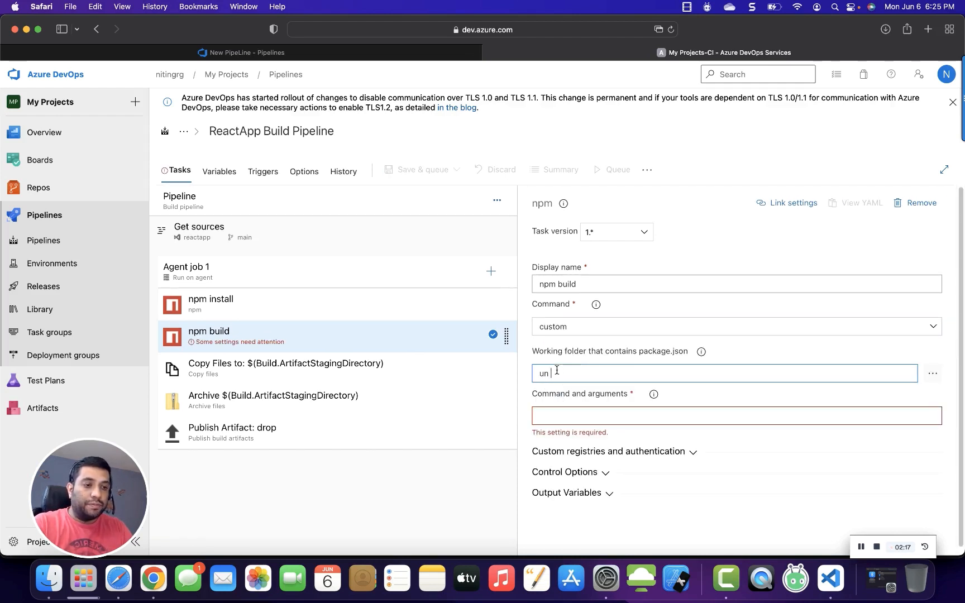
{"action": "type", "text": "run b"}
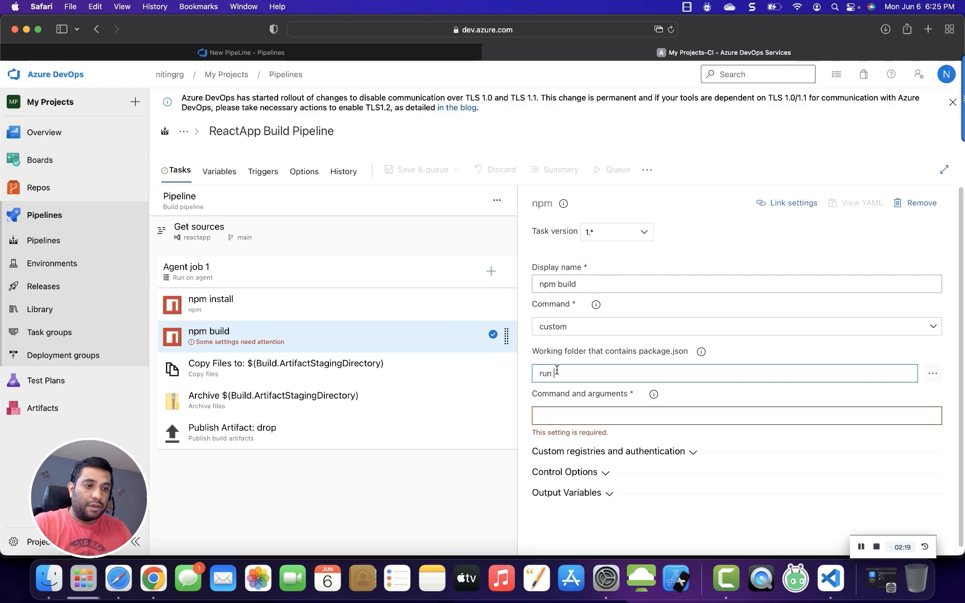
{"action": "type", "text": "uil"}
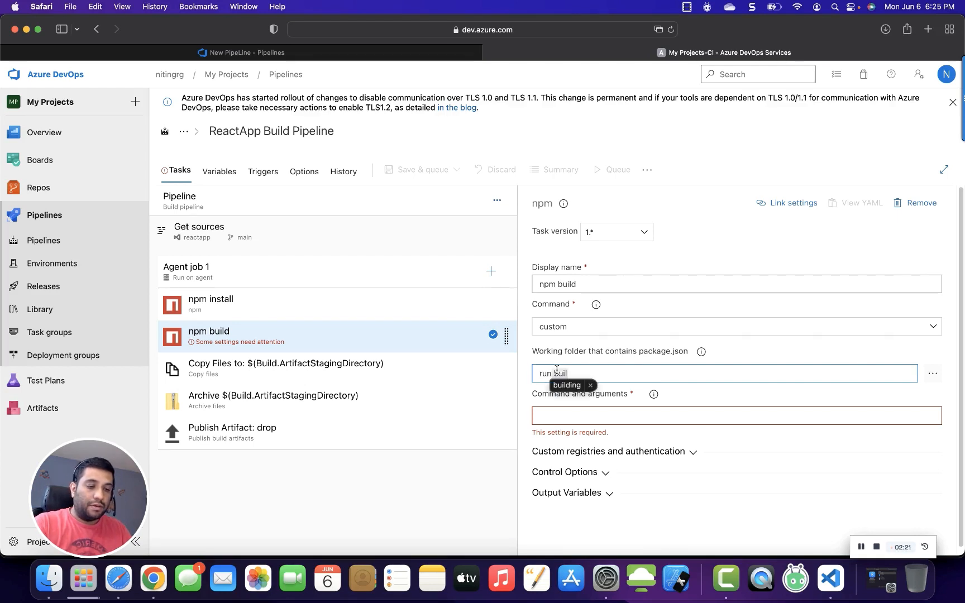
{"action": "type", "text": "d"}
{"action": "left_click_drag", "start_coordinate": [591, 370], "coordinate": [514, 377]}
{"action": "key", "text": "super+c"}
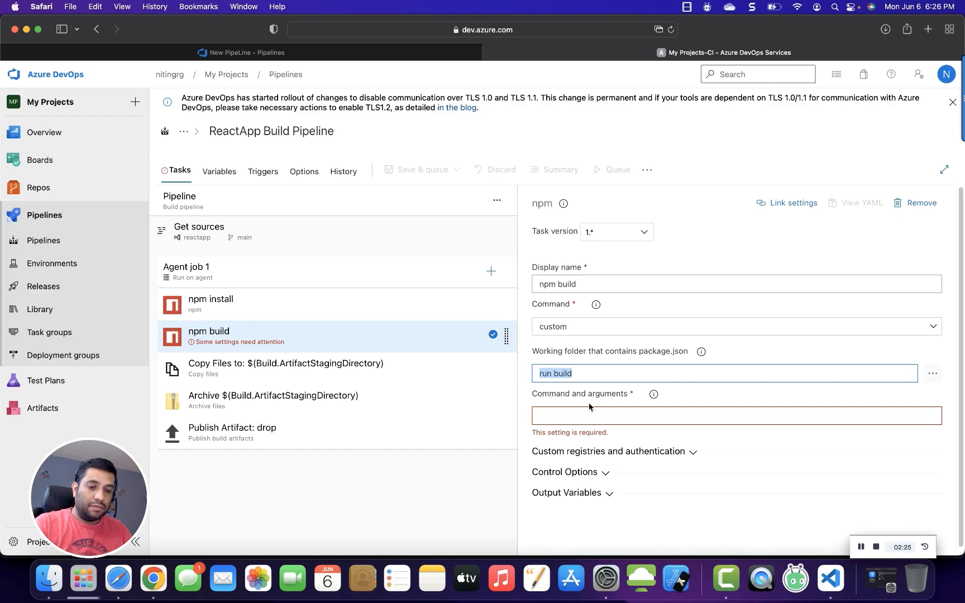
{"action": "left_click", "coordinate": [565, 416]}
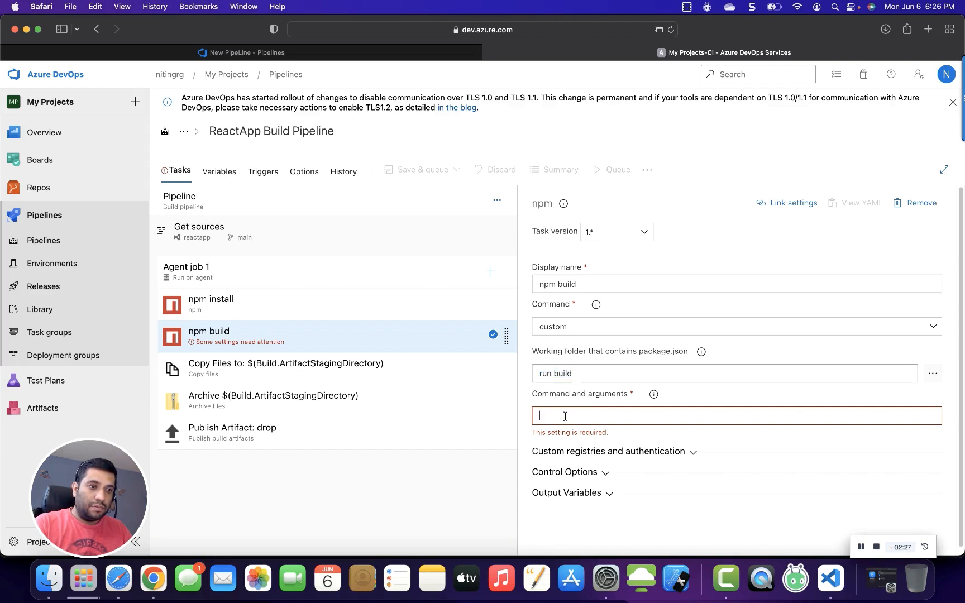
{"action": "key", "text": "super+v"}
{"action": "left_click_drag", "start_coordinate": [577, 373], "coordinate": [531, 375]}
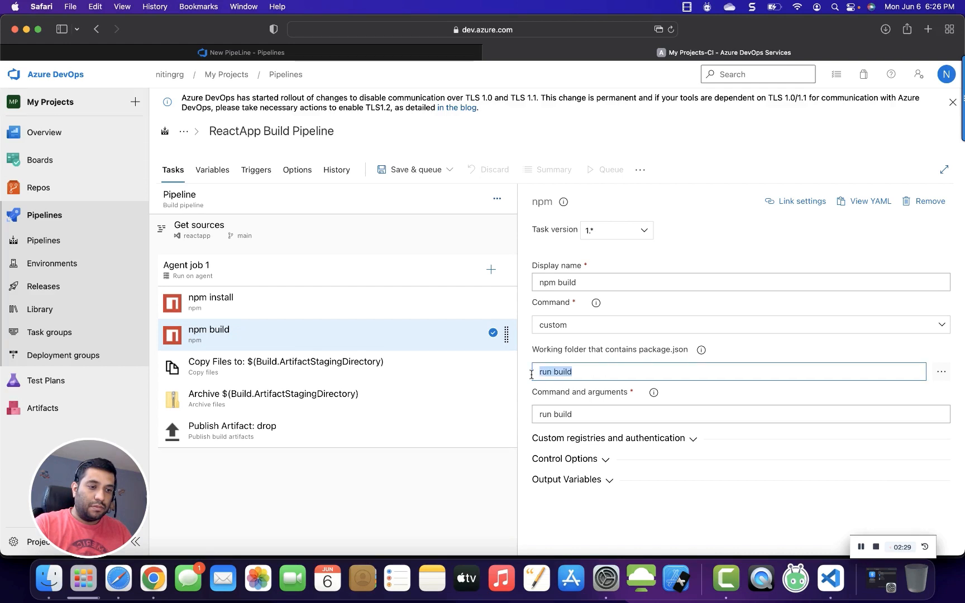
{"action": "key", "text": "BackSpace"}
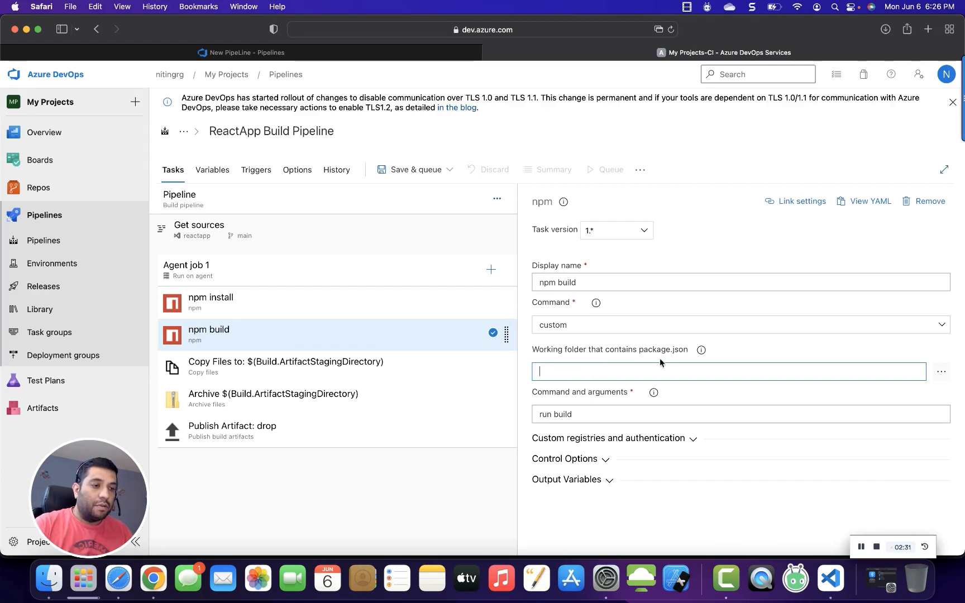
Browse for the npm build task's working folder and select the app folder of the reactapp repository.
{"action": "left_click_drag", "start_coordinate": [644, 352], "coordinate": [665, 349]}
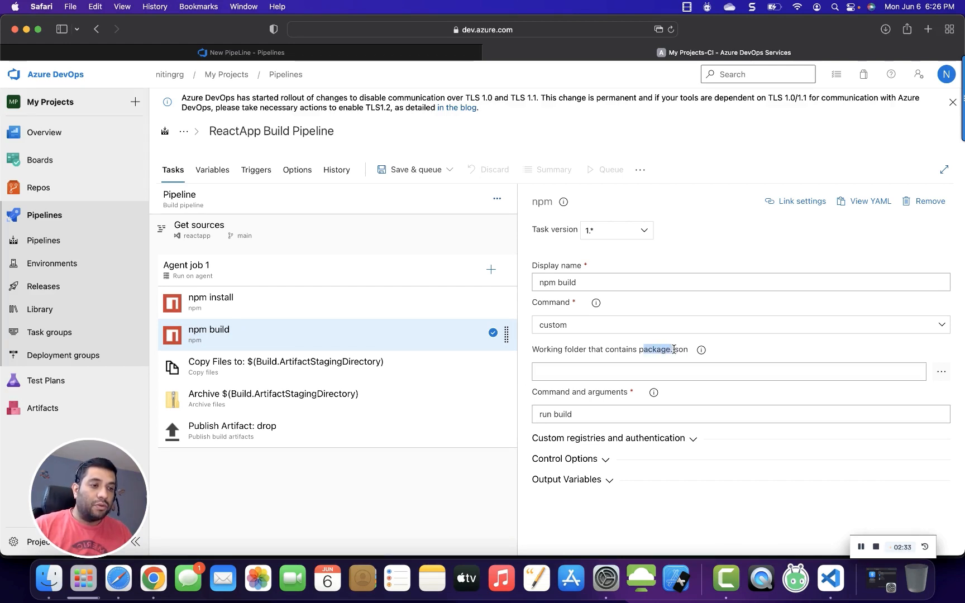
{"action": "left_click", "coordinate": [906, 366]}
{"action": "left_click", "coordinate": [942, 372]}
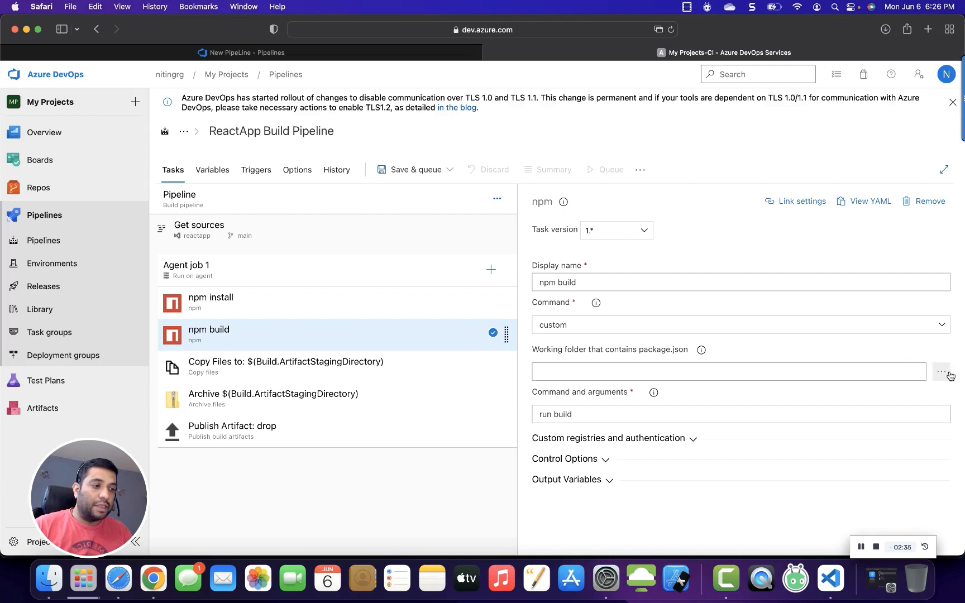
{"action": "left_click", "coordinate": [368, 210]}
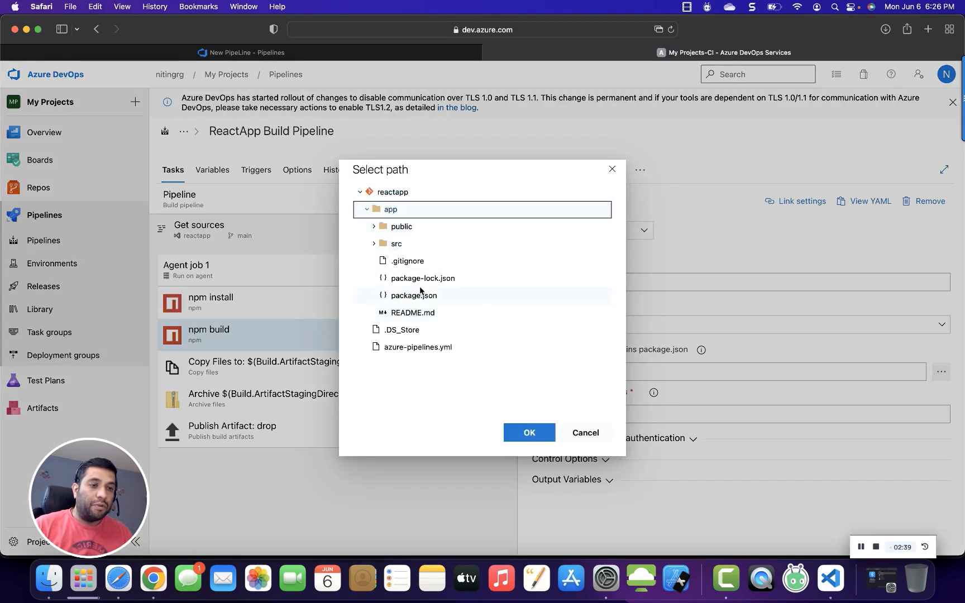
{"action": "left_click", "coordinate": [525, 441]}
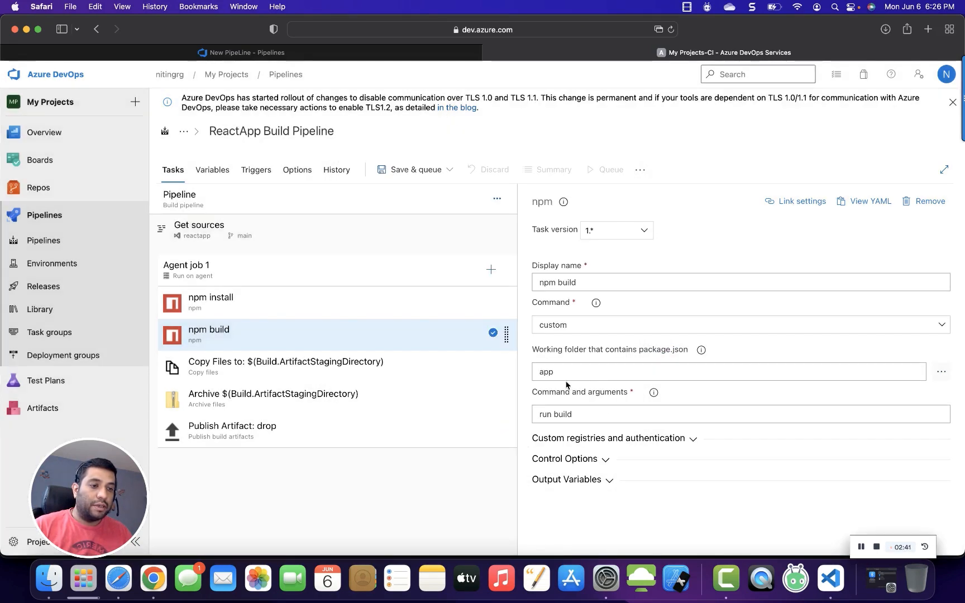
Review the settings of the npm install and Publish Artifact tasks in the pipeline.
{"action": "left_click", "coordinate": [332, 312]}
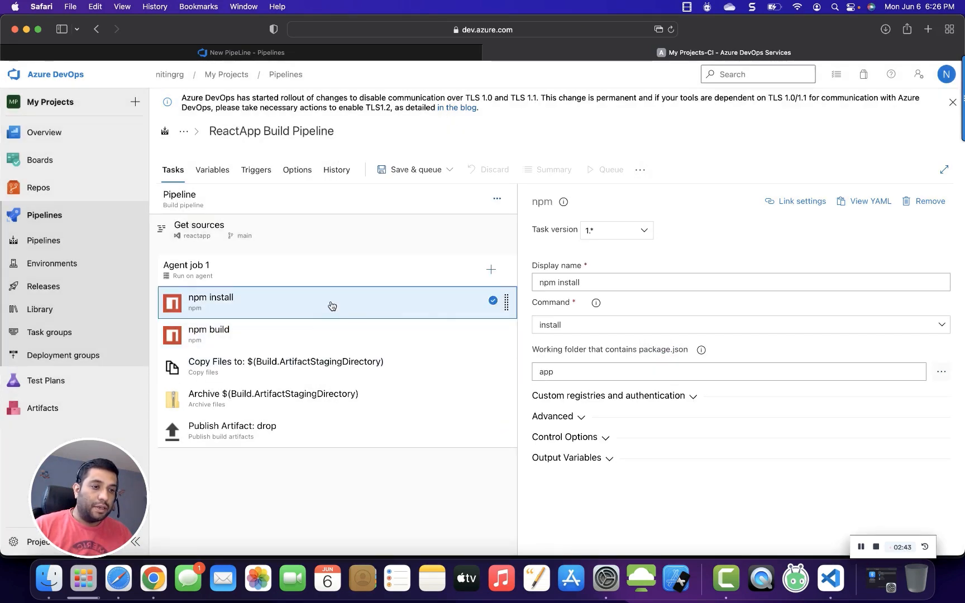
{"action": "left_click_drag", "start_coordinate": [539, 351], "coordinate": [690, 357]}
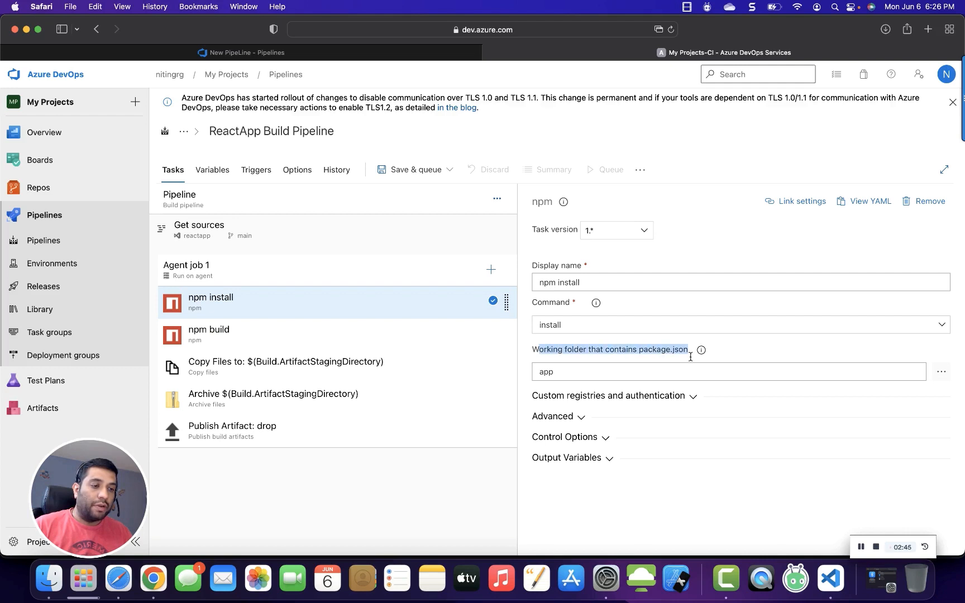
{"action": "left_click", "coordinate": [391, 431]}
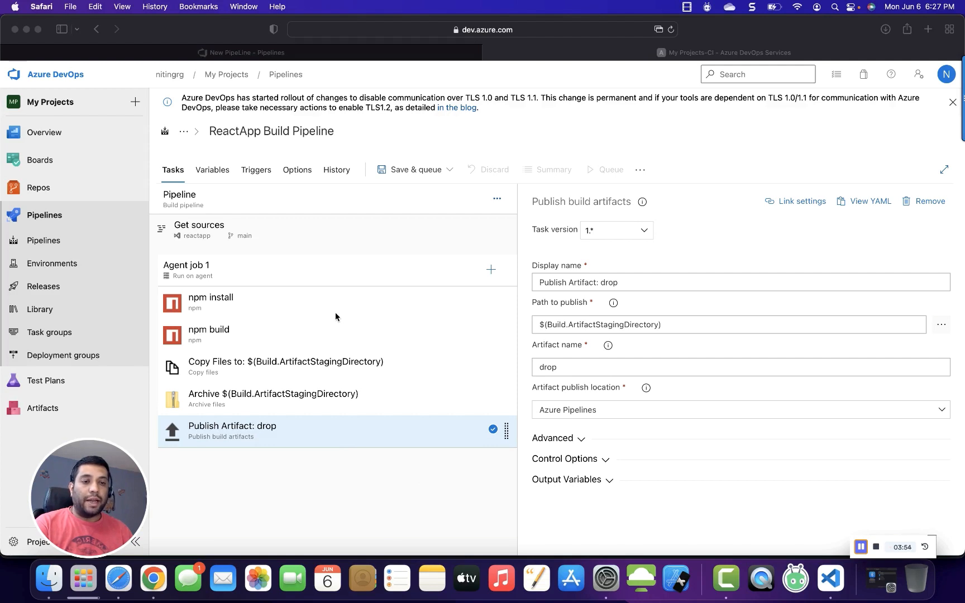
{"action": "left_click", "coordinate": [269, 309]}
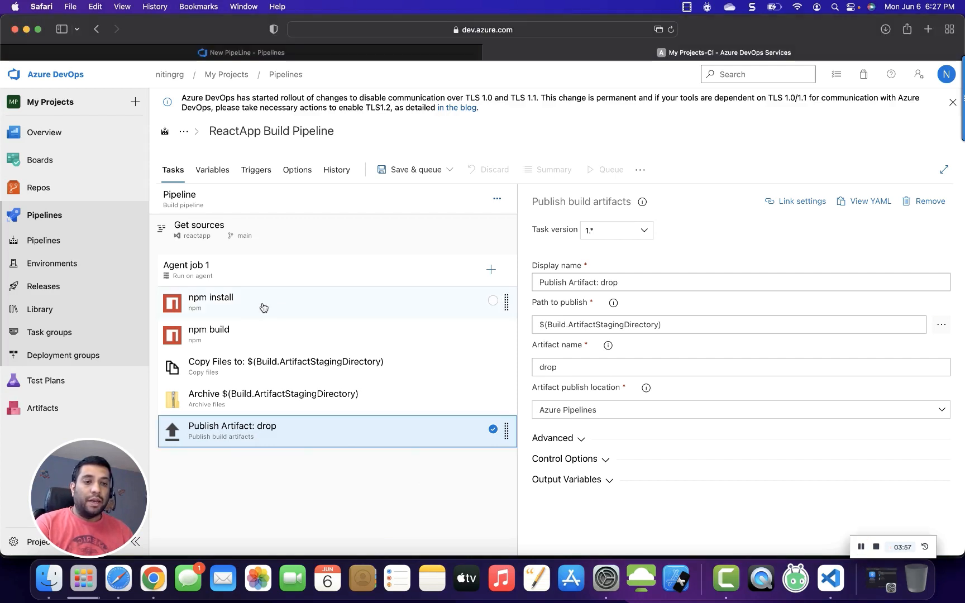
{"action": "left_click", "coordinate": [243, 307]}
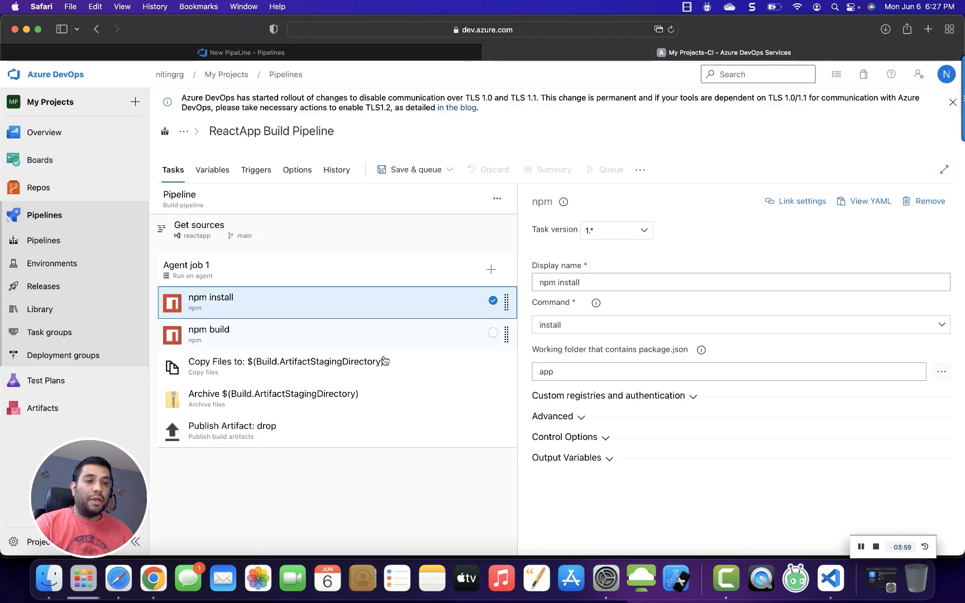
{"action": "left_click", "coordinate": [863, 552]}
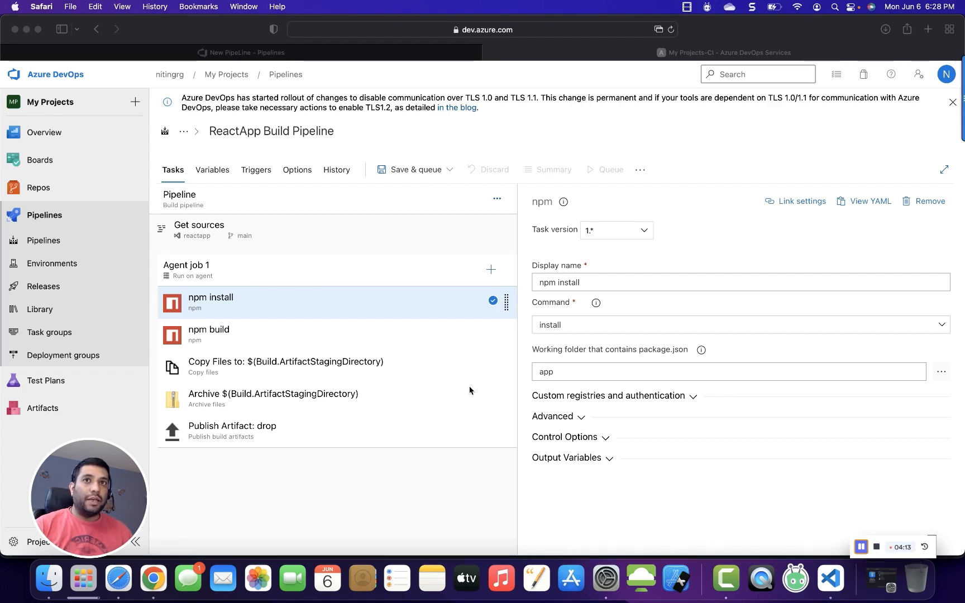
{"action": "left_click", "coordinate": [382, 334]}
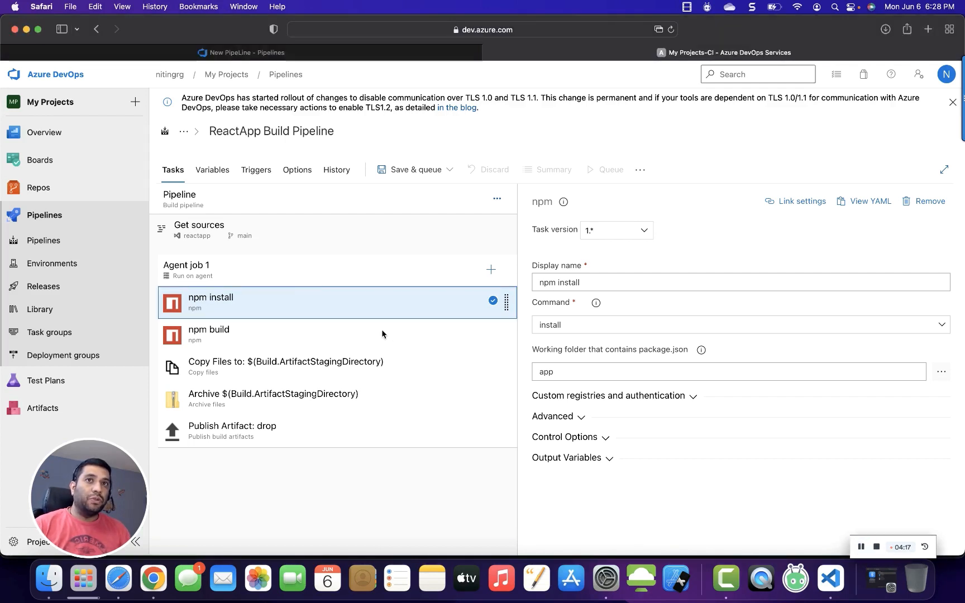
Review the Copy Files task's source and target folders, the buildOutputFolder pipeline variable, and the Archive task's settings.
{"action": "left_click", "coordinate": [363, 361]}
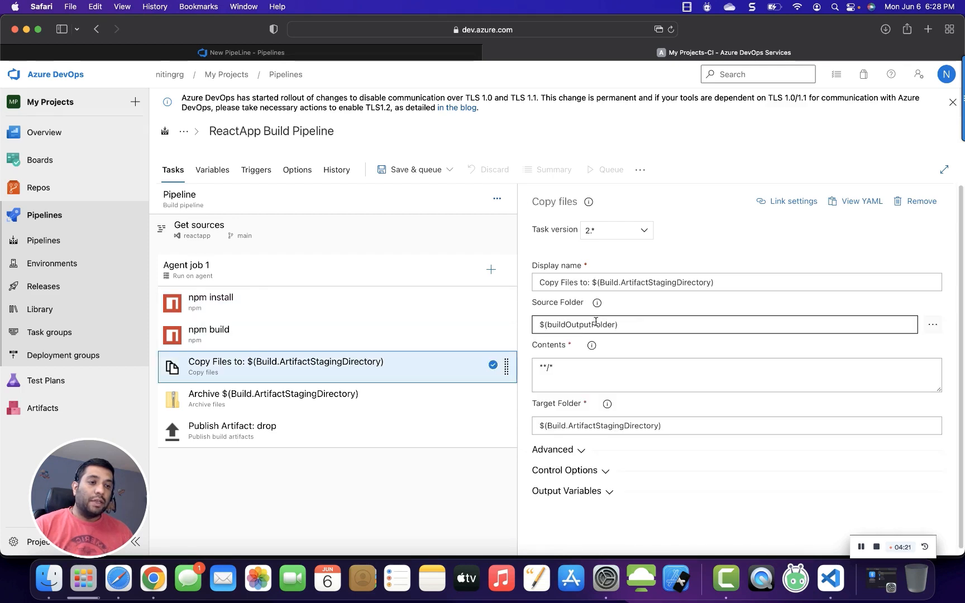
{"action": "left_click_drag", "start_coordinate": [547, 325], "coordinate": [601, 325]}
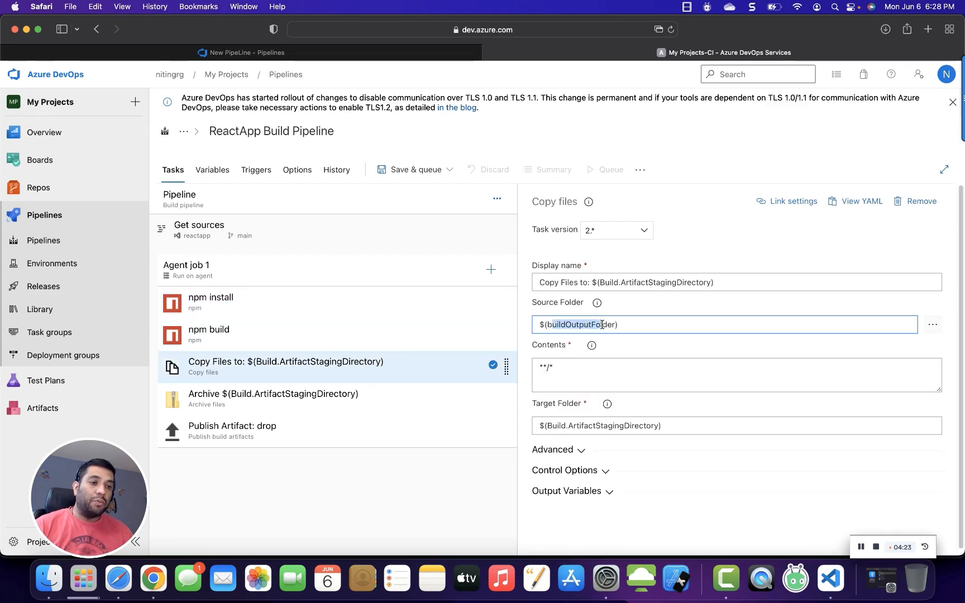
{"action": "left_click_drag", "start_coordinate": [576, 424], "coordinate": [629, 426]}
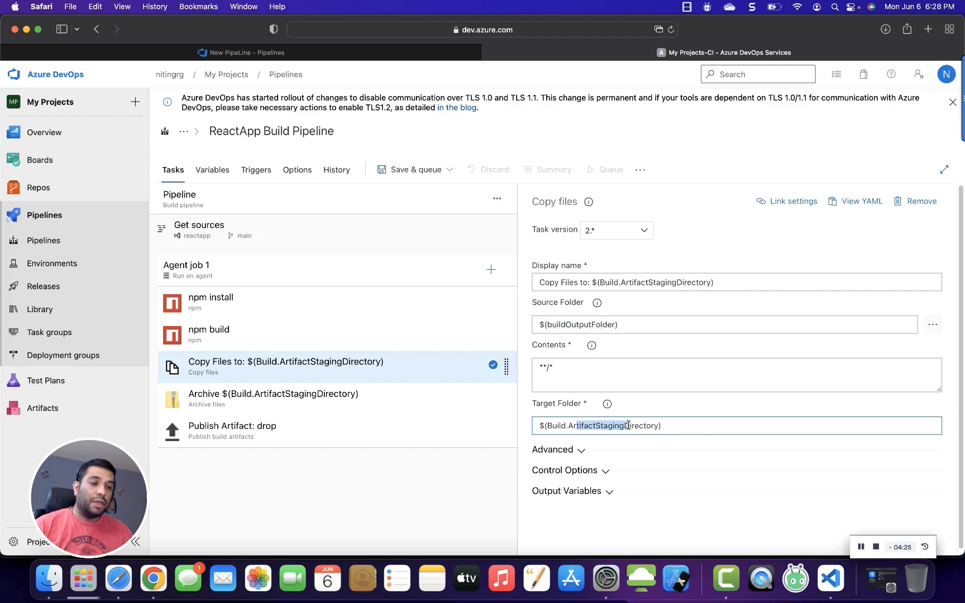
{"action": "left_click", "coordinate": [226, 175]}
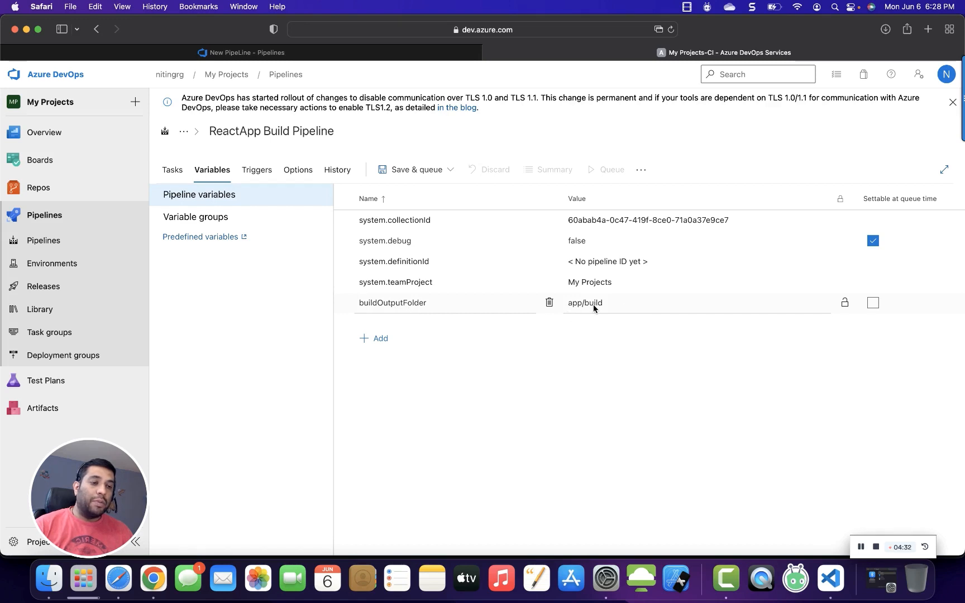
{"action": "left_click", "coordinate": [179, 170]}
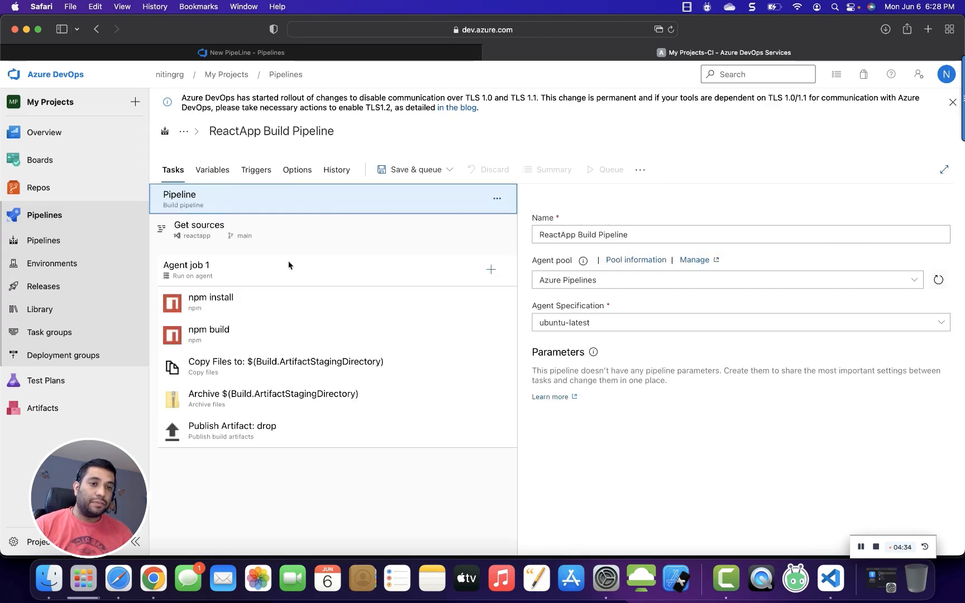
{"action": "left_click", "coordinate": [296, 394]}
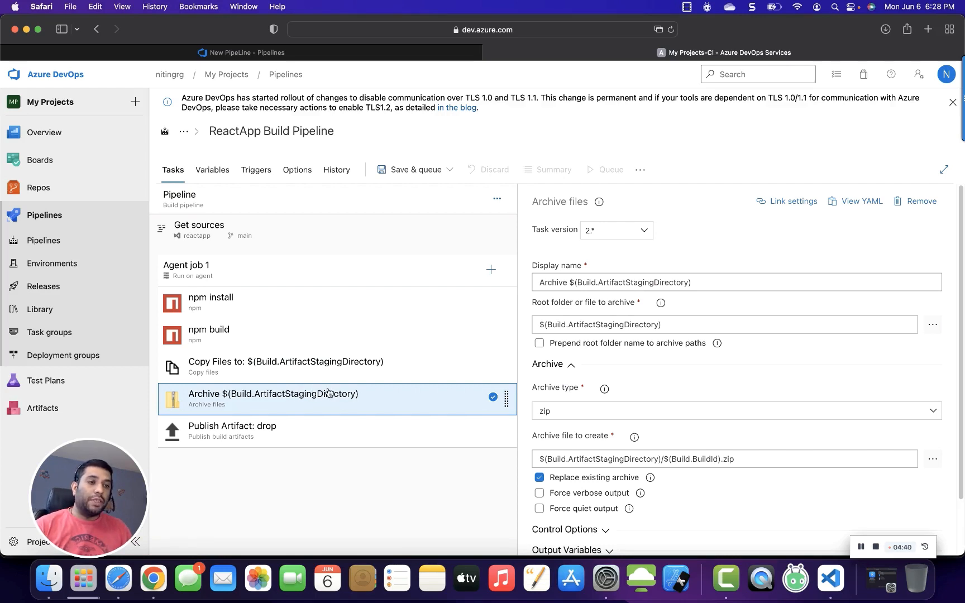
{"action": "left_click", "coordinate": [314, 445]}
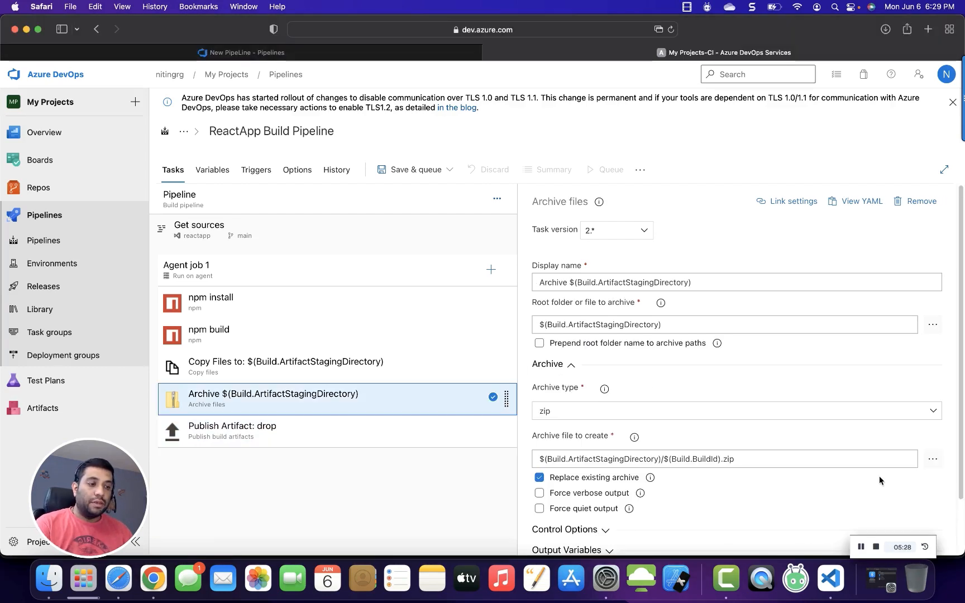
Save and queue the pipeline with the save comment Build Pipeline Setup and run it.
{"action": "left_click", "coordinate": [444, 174]}
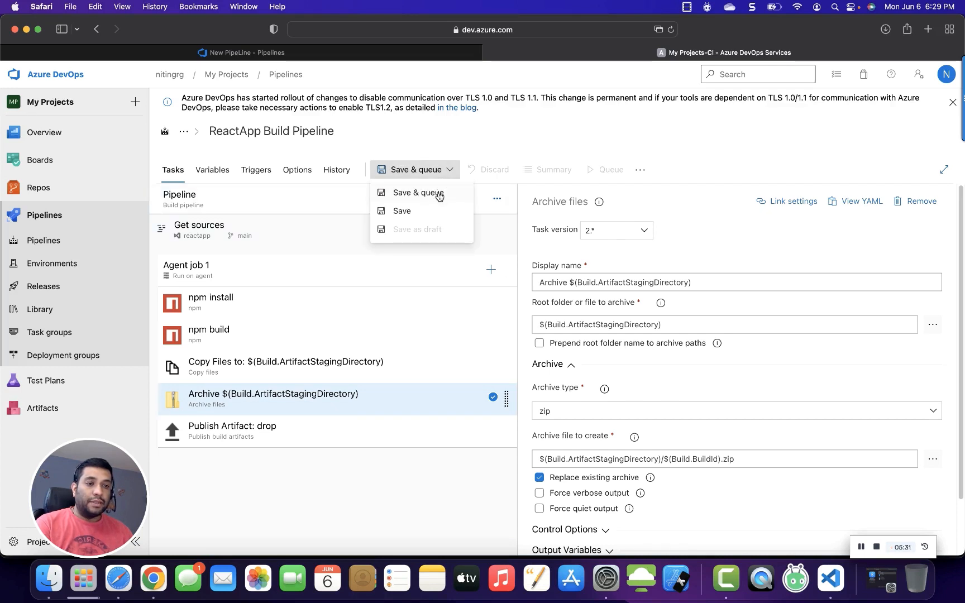
{"action": "left_click", "coordinate": [439, 194]}
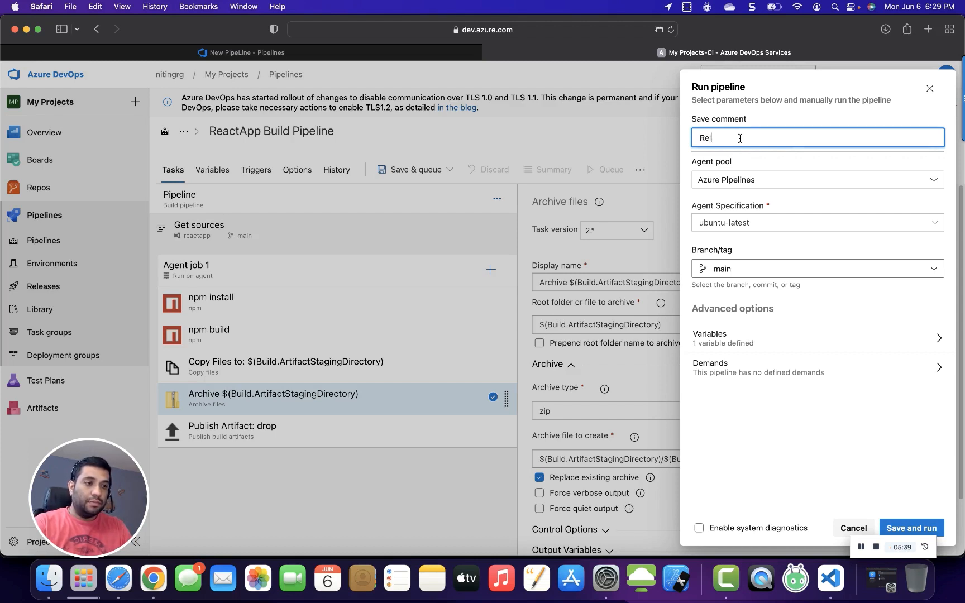
{"action": "type", "text": "Build"}
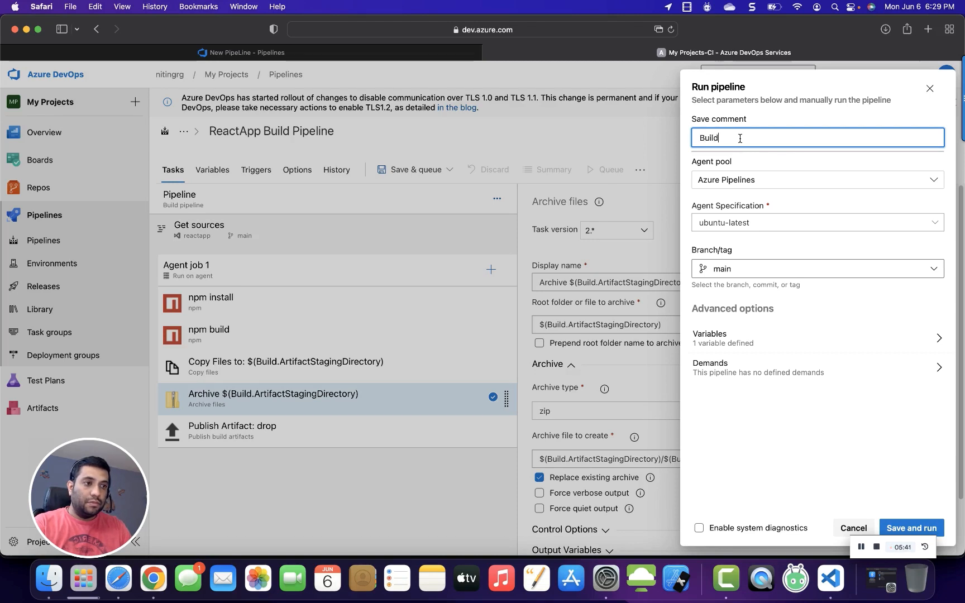
{"action": "type", "text": " Pipeline"}
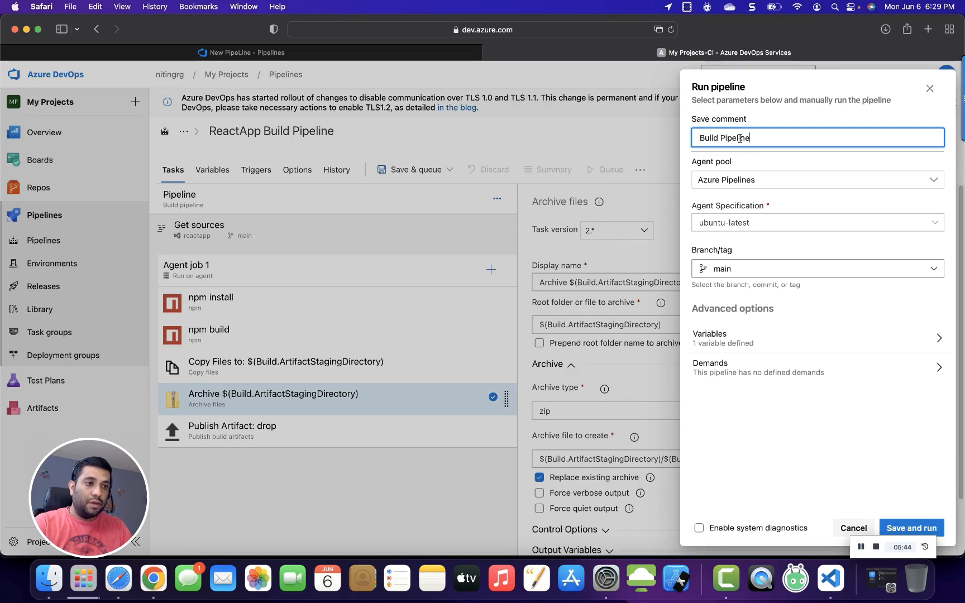
{"action": "type", "text": " Setup"}
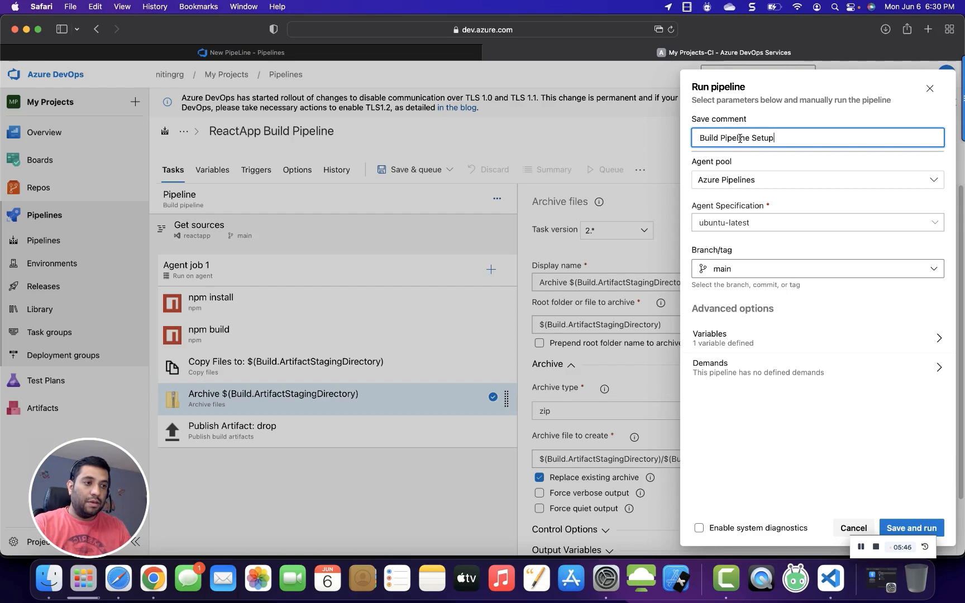
{"action": "left_click", "coordinate": [928, 526]}
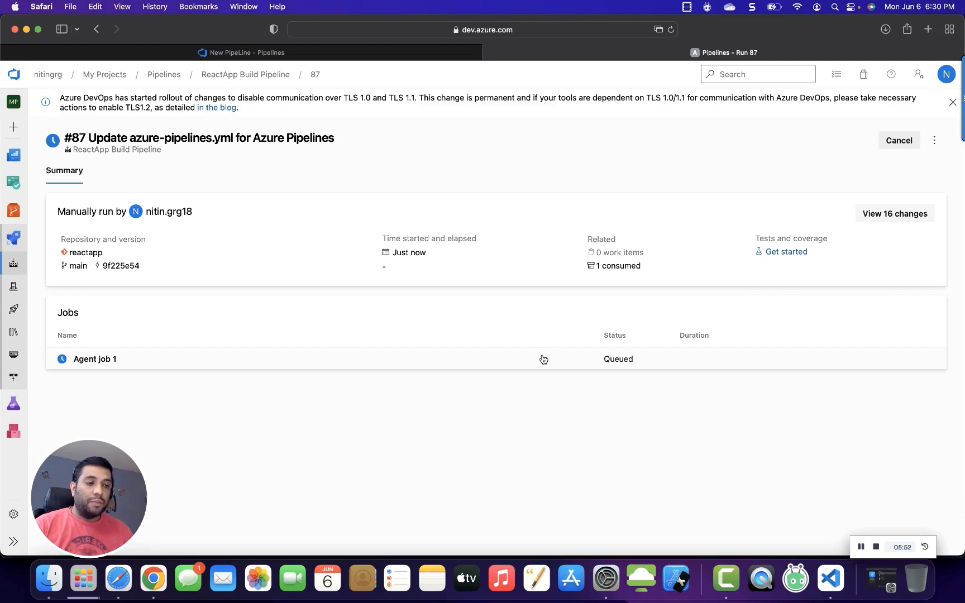
Open the finished run's Agent job log and expand the published drop artifact.
{"action": "left_click", "coordinate": [502, 367]}
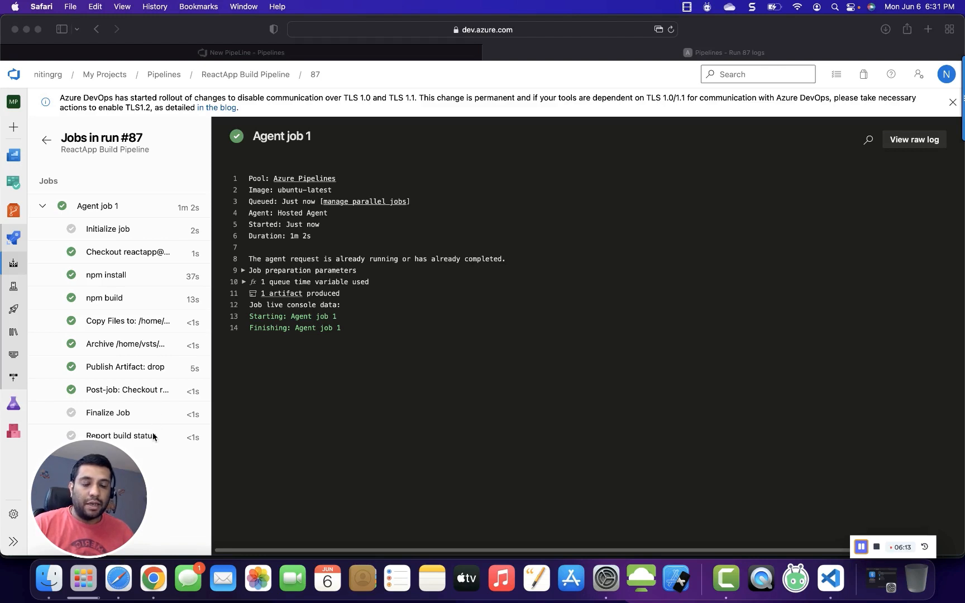
{"action": "left_click", "coordinate": [277, 293]}
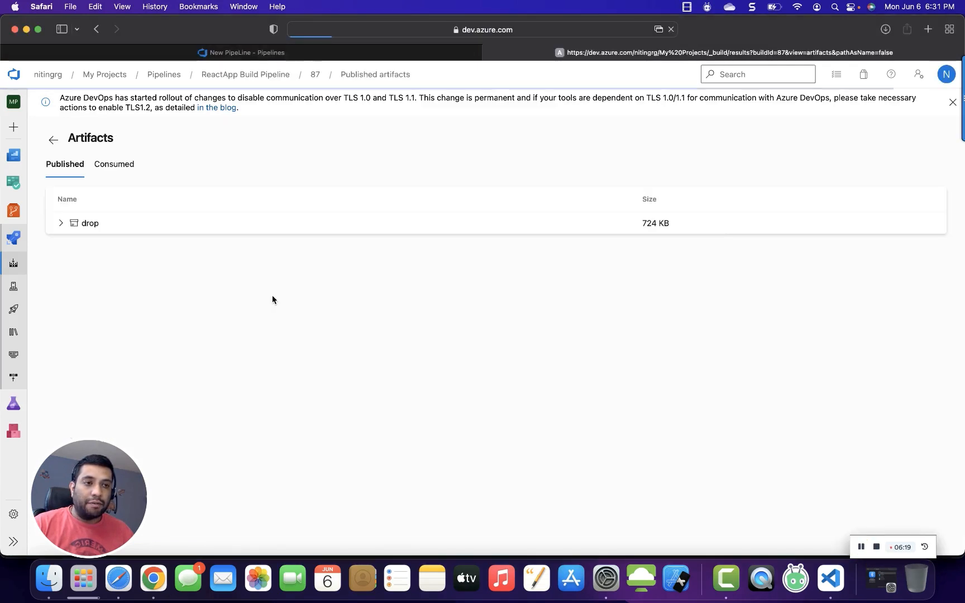
{"action": "left_click", "coordinate": [60, 225]}
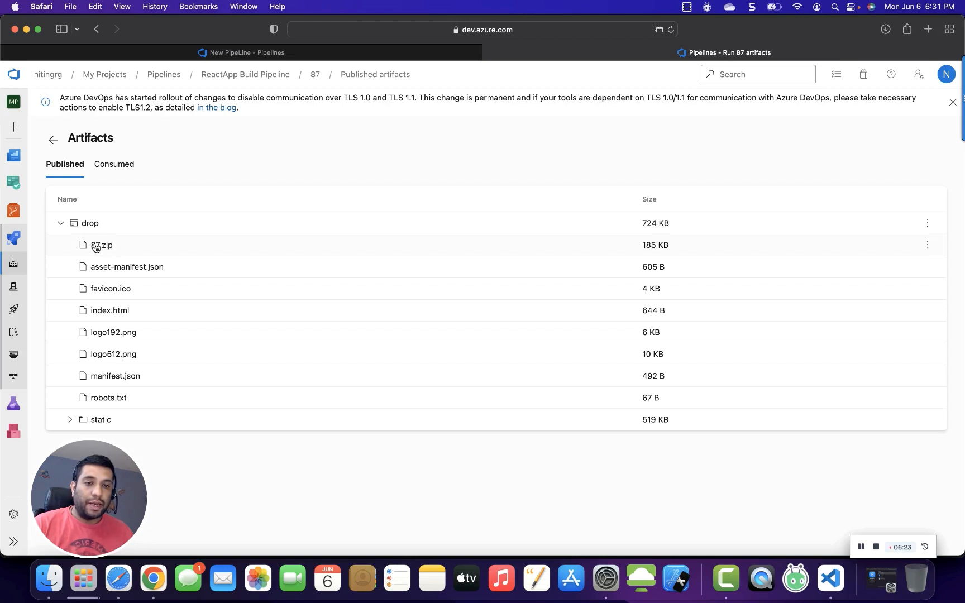
Download the 87.zip artifact and open the downloaded folder in Finder to inspect its files.
{"action": "left_click", "coordinate": [128, 247]}
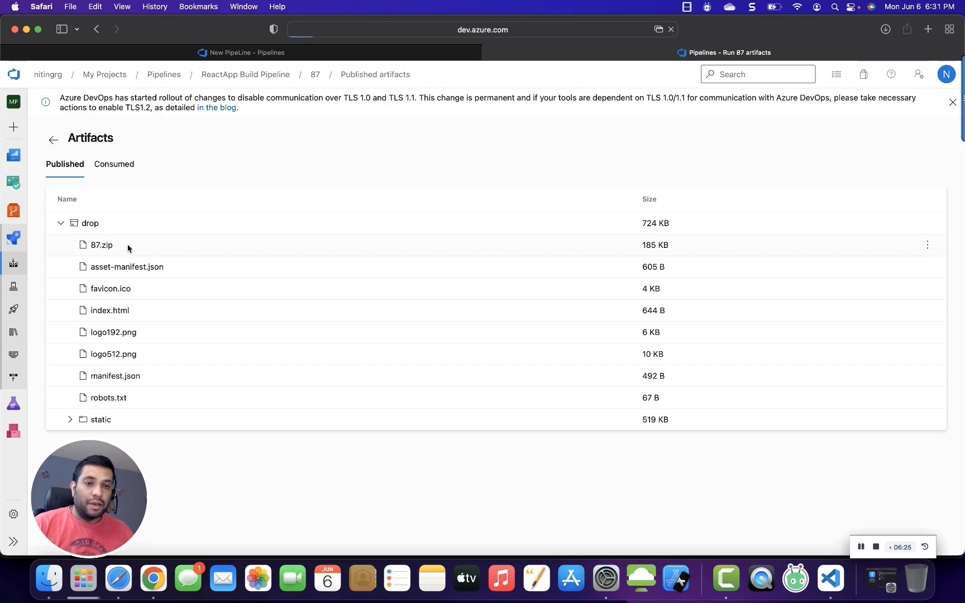
{"action": "left_click", "coordinate": [885, 29]}
{"action": "double_click", "coordinate": [830, 94]}
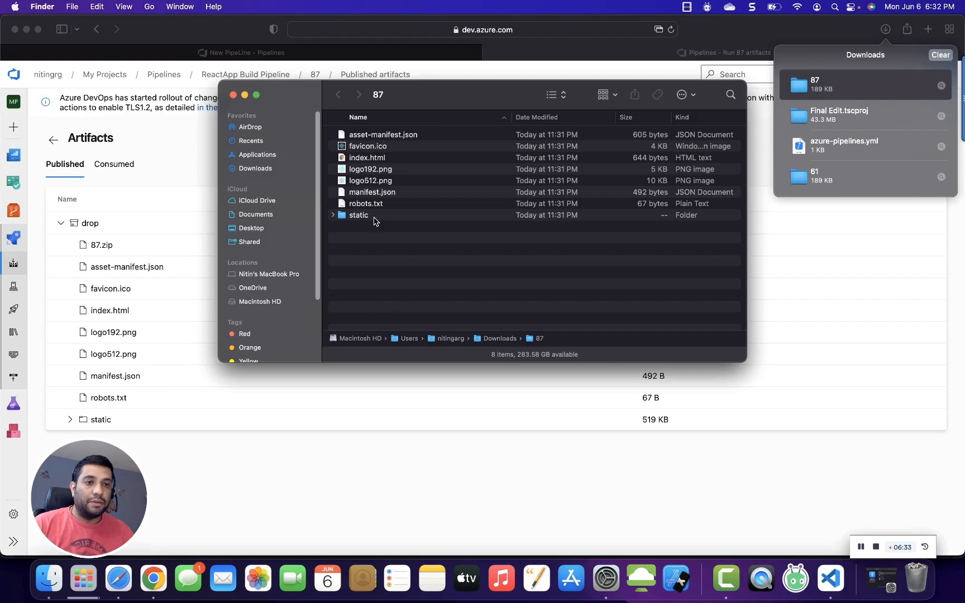
{"action": "left_click", "coordinate": [367, 405]}
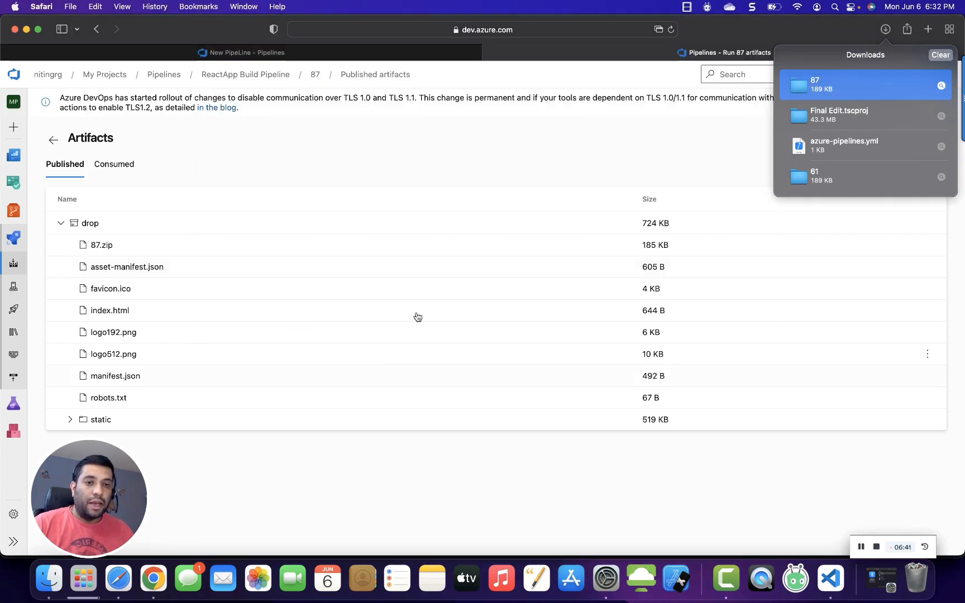
{"action": "left_click", "coordinate": [392, 159]}
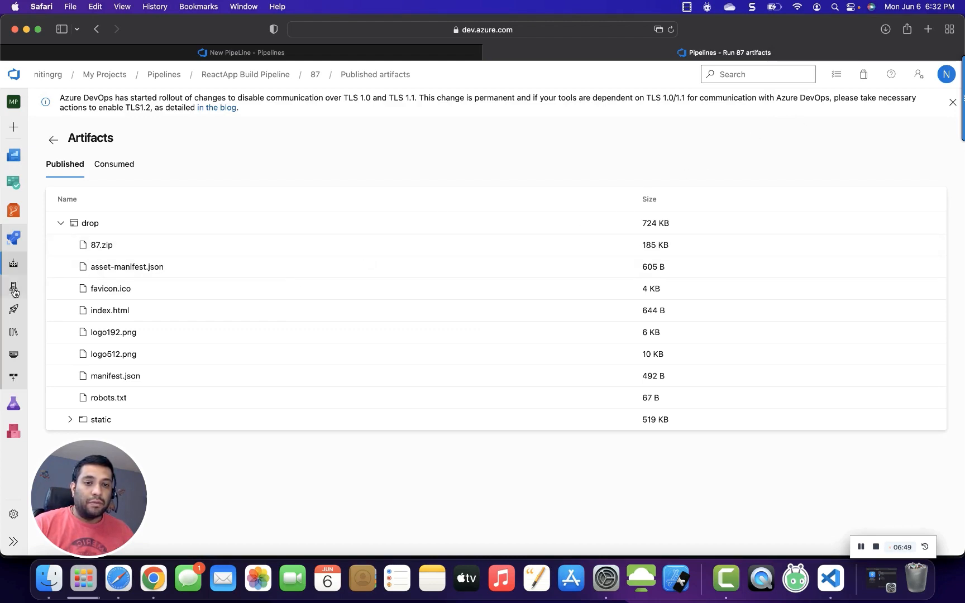
Open App Services in the Azure portal and start creating a new Web App.
{"action": "left_click", "coordinate": [14, 315]}
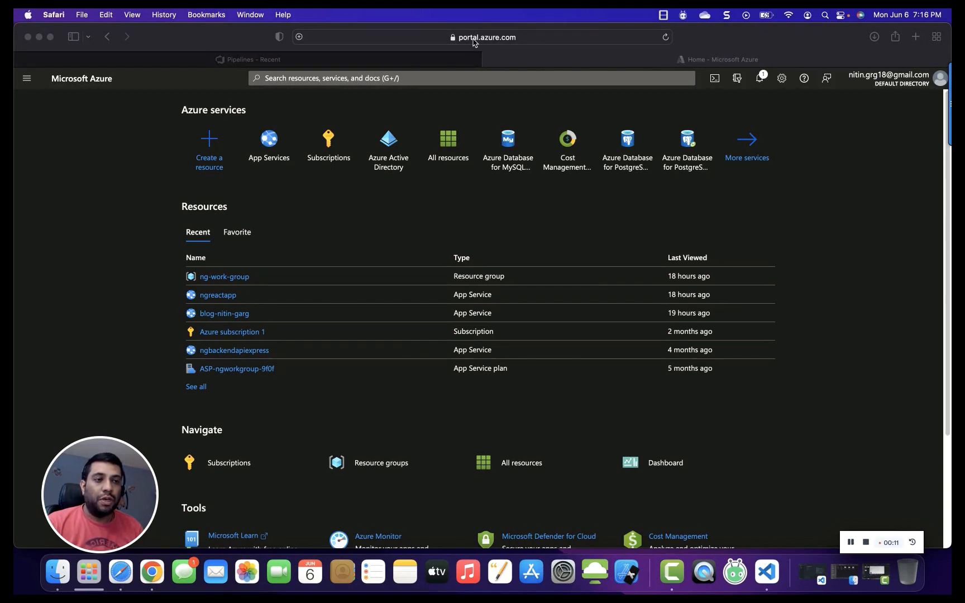
{"action": "left_click", "coordinate": [327, 183]}
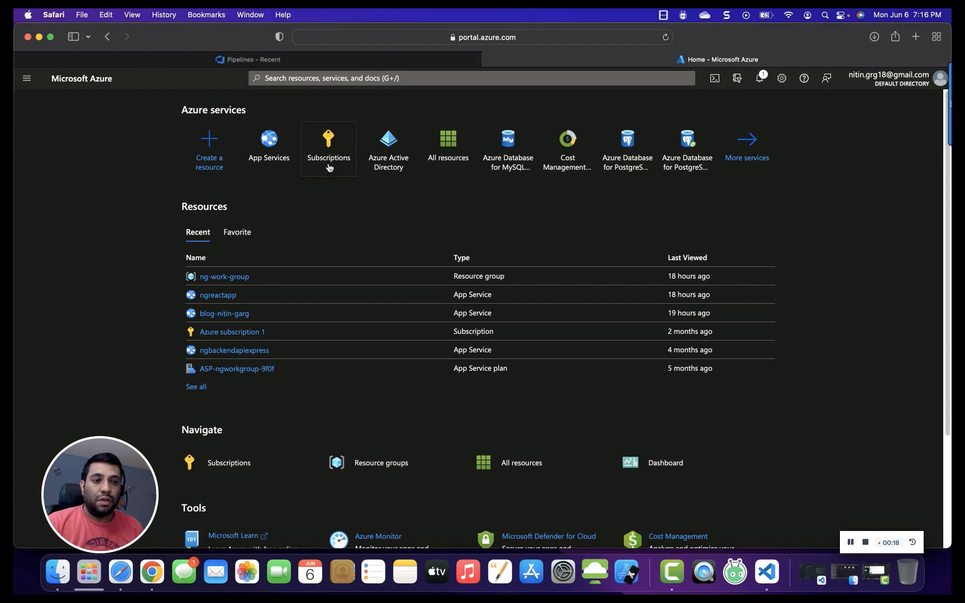
{"action": "mouse_move", "coordinate": [328, 166]}
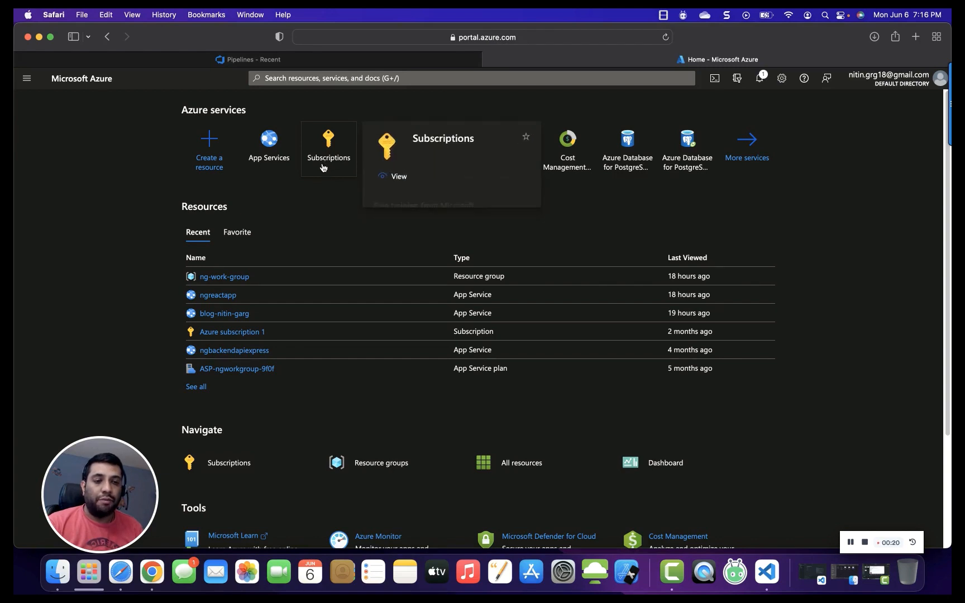
{"action": "left_click", "coordinate": [265, 164]}
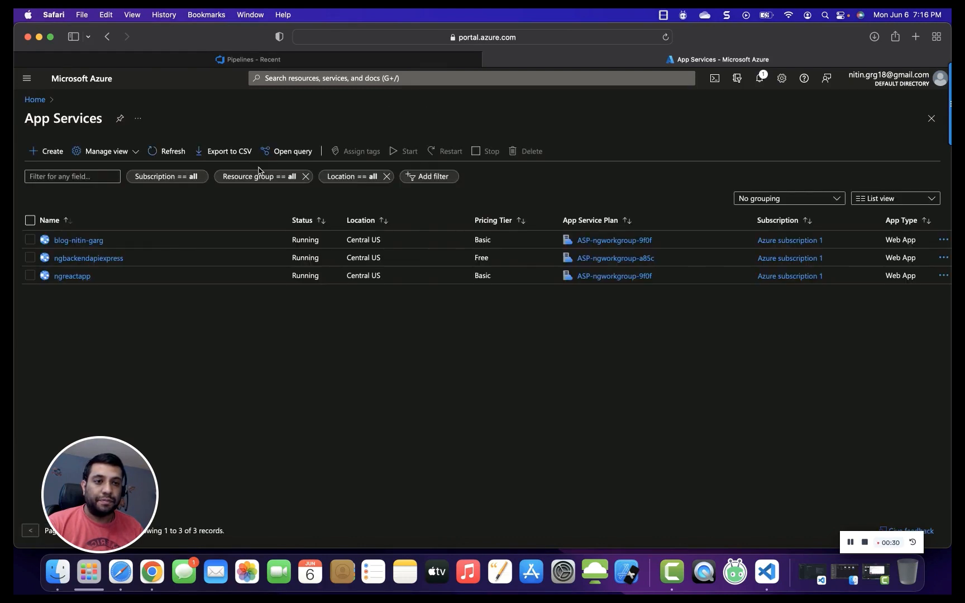
{"action": "left_click", "coordinate": [49, 151]}
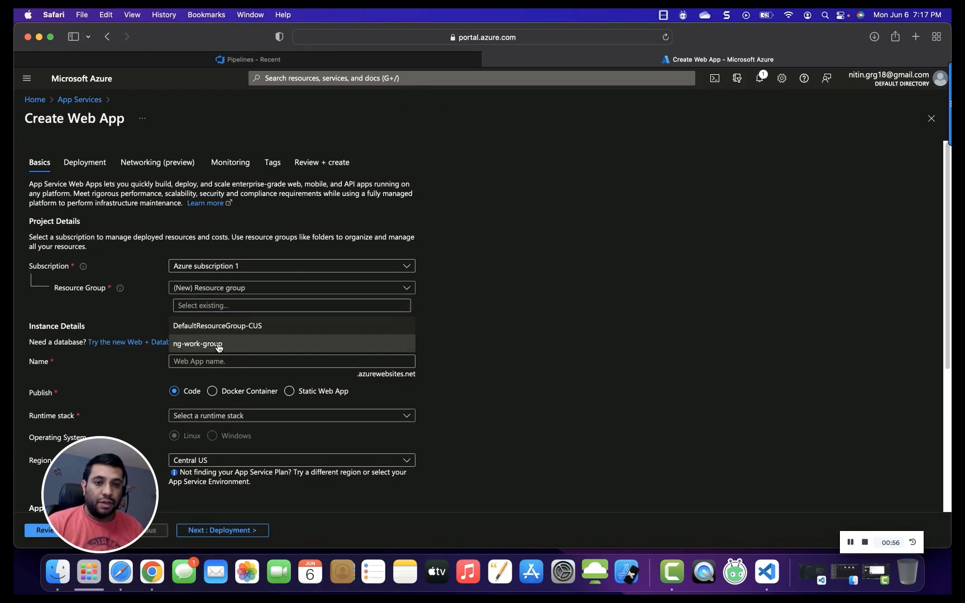
{"action": "left_click", "coordinate": [215, 344]}
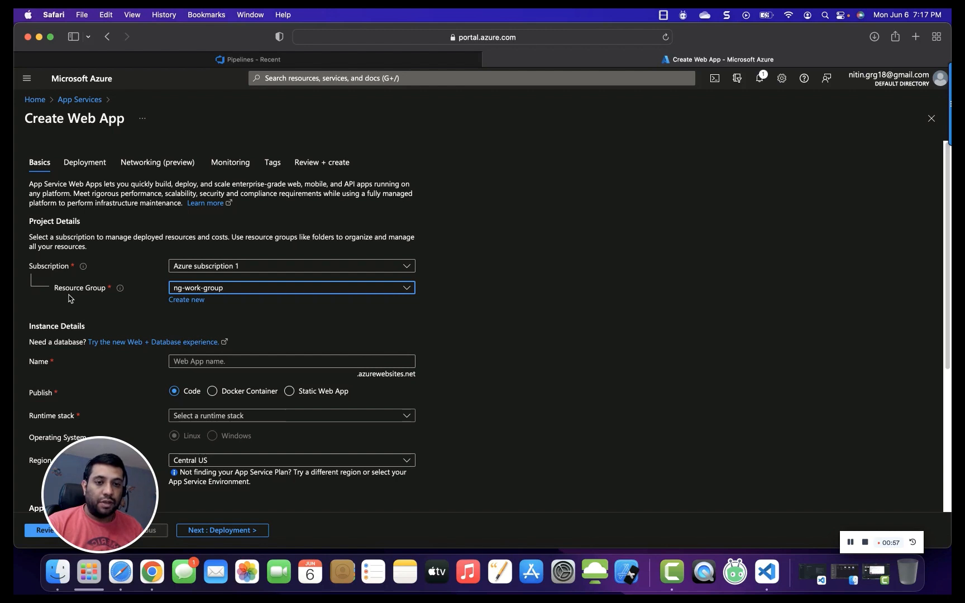
Name the new web app ngreactdemoapp.
{"action": "left_click", "coordinate": [238, 361]}
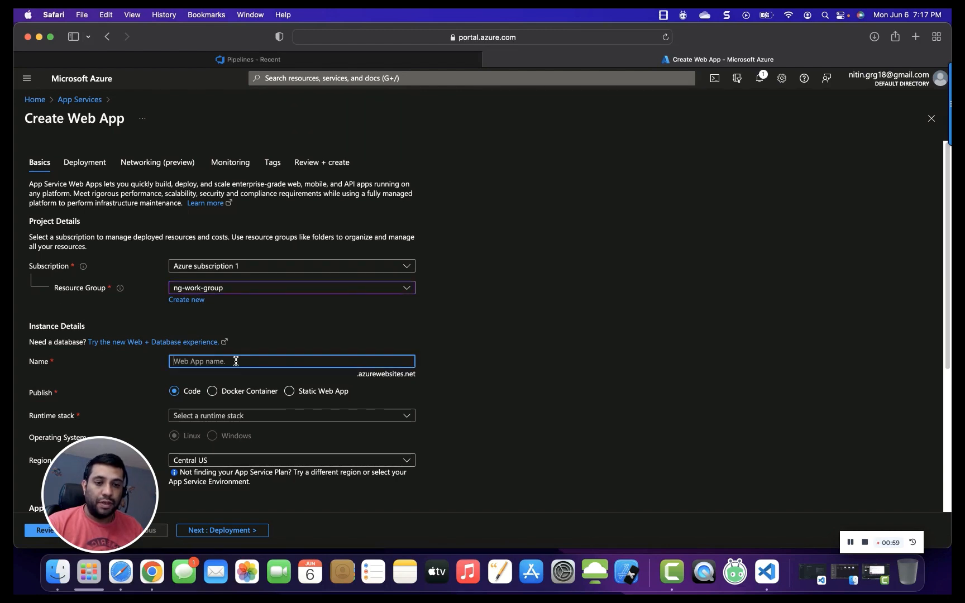
{"action": "type", "text": "n"}
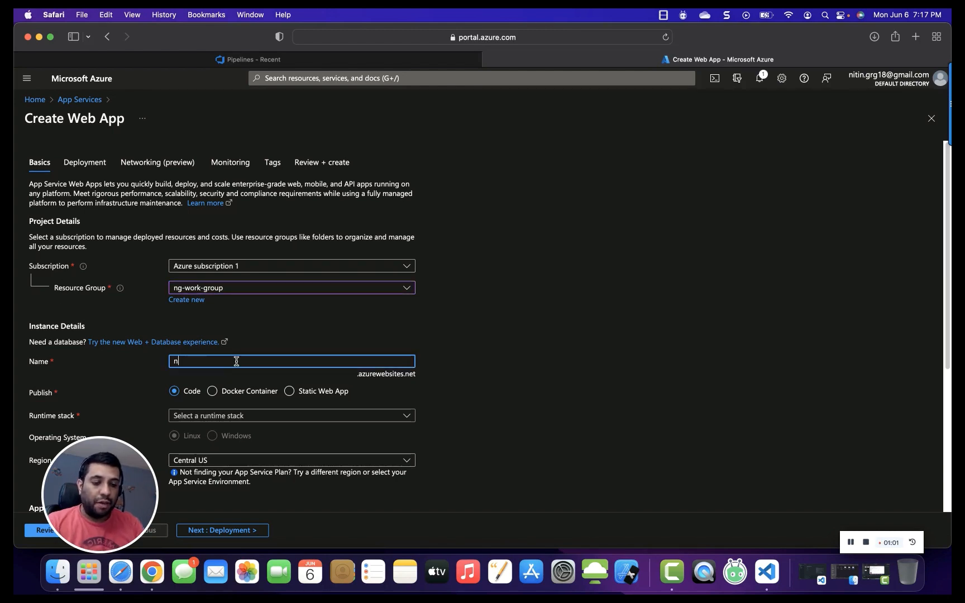
{"action": "type", "text": "gdemo"}
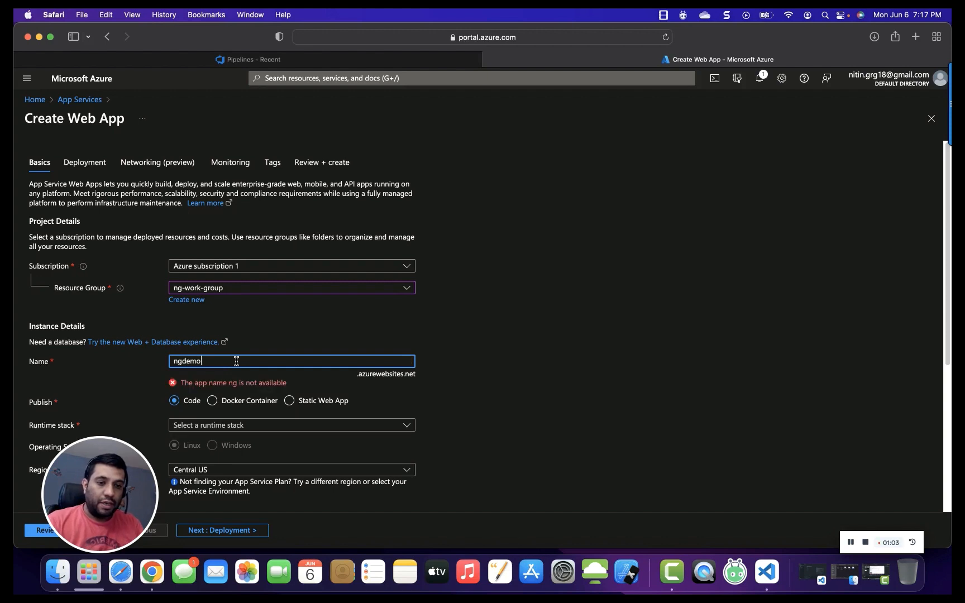
{"action": "key", "text": "BackSpace"}
{"action": "key", "text": "BackSpace"}
{"action": "key", "text": "BackSpace"}
{"action": "key", "text": "BackSpace"}
{"action": "type", "text": "react"}
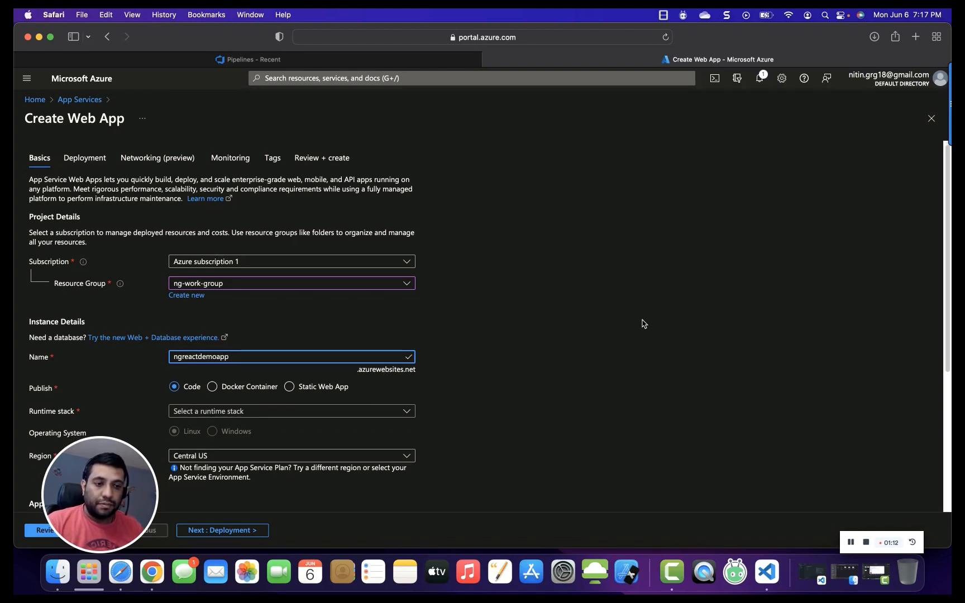
Set the web app's runtime stack to Node 16 LTS.
{"action": "scroll", "coordinate": [591, 341], "scroll_direction": "down", "scroll_amount": 1}
{"action": "scroll", "coordinate": [418, 381], "scroll_direction": "down", "scroll_amount": 1}
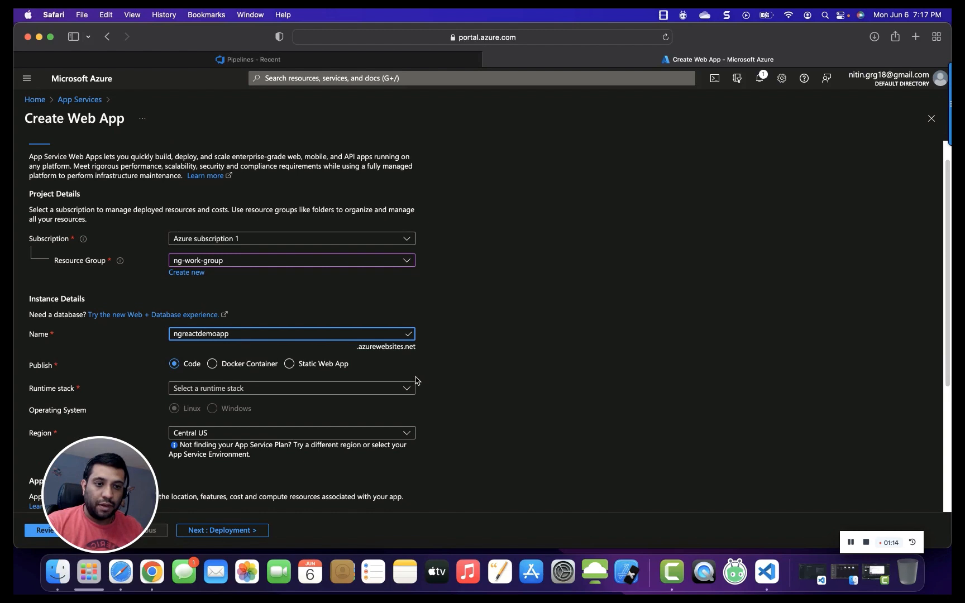
{"action": "left_click", "coordinate": [265, 388]}
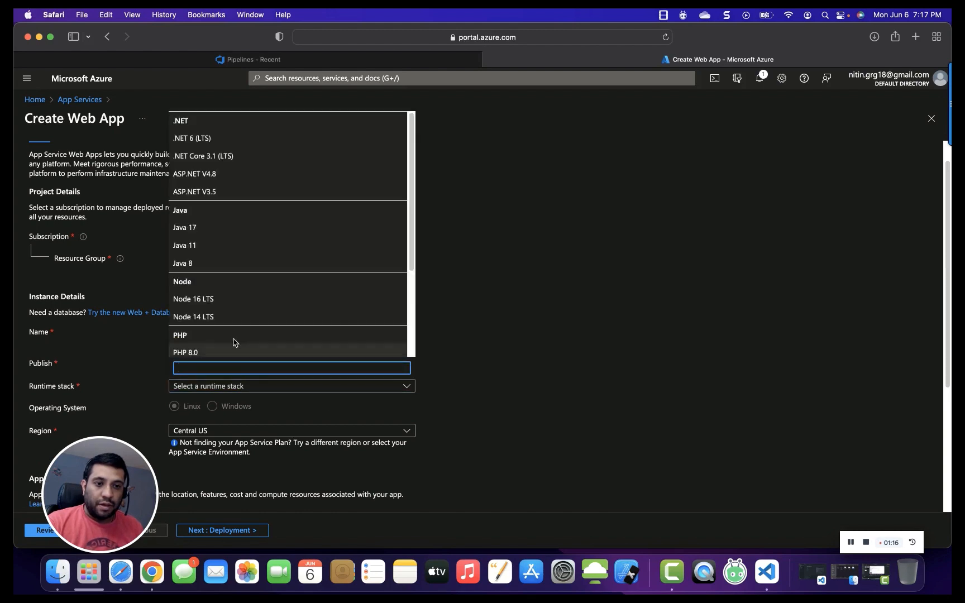
{"action": "left_click", "coordinate": [214, 304]}
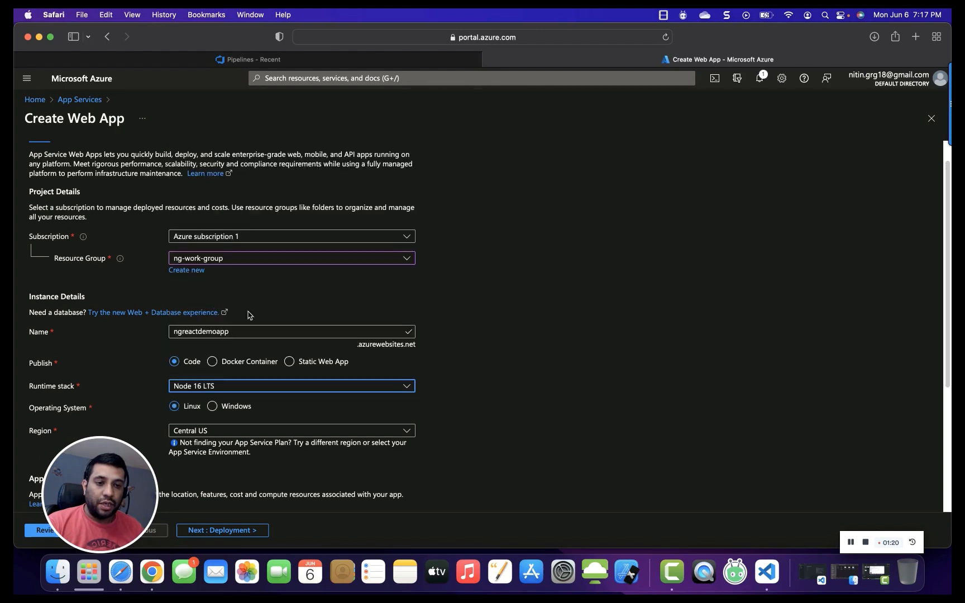
{"action": "scroll", "coordinate": [494, 357], "scroll_direction": "down", "scroll_amount": 2}
{"action": "scroll", "coordinate": [495, 358], "scroll_direction": "down", "scroll_amount": 2}
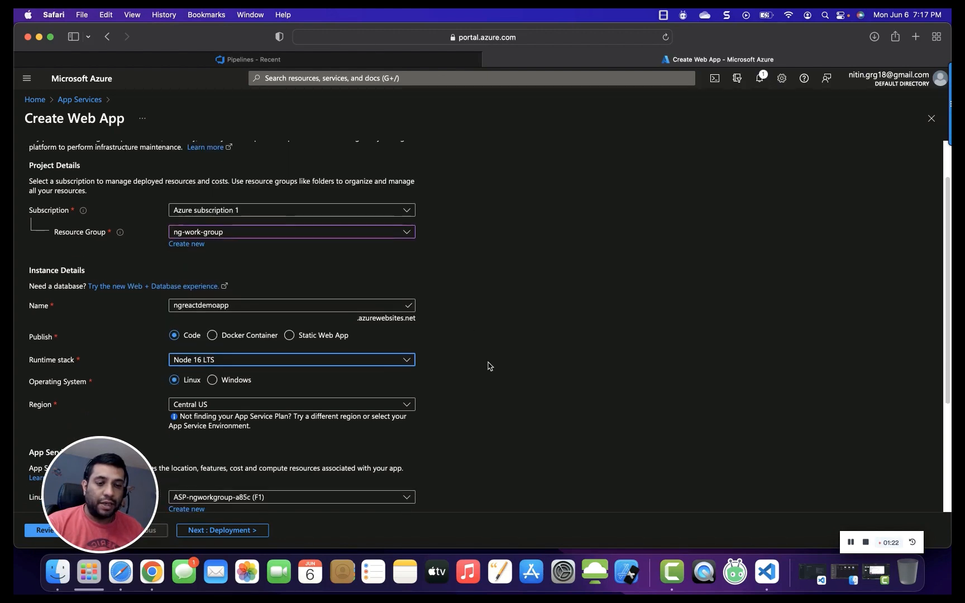
{"action": "scroll", "coordinate": [469, 377], "scroll_direction": "down", "scroll_amount": 2}
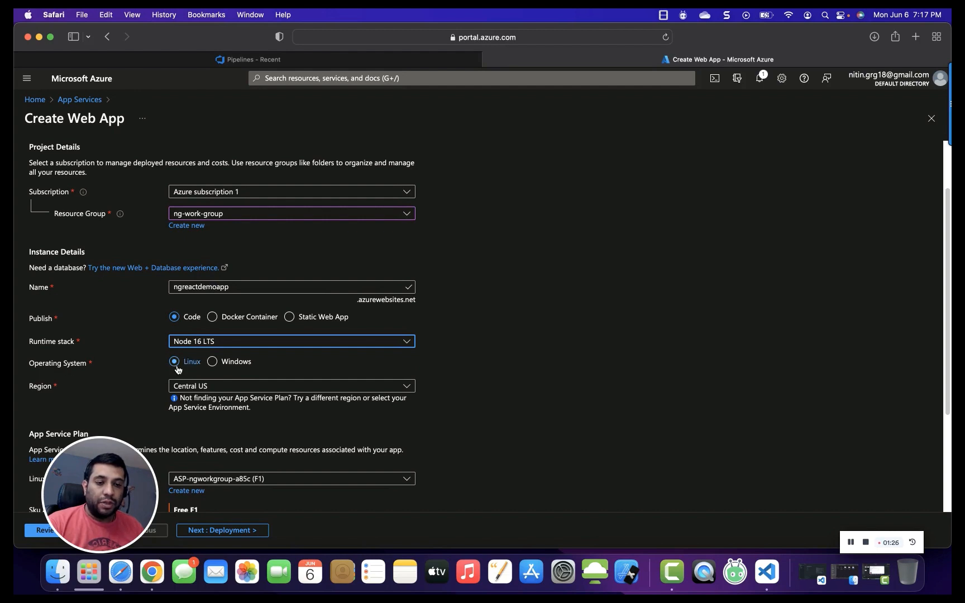
Set the web app's operating system to Windows and review the Basic B1 pricing tier of its app service plan.
{"action": "left_click", "coordinate": [212, 362]}
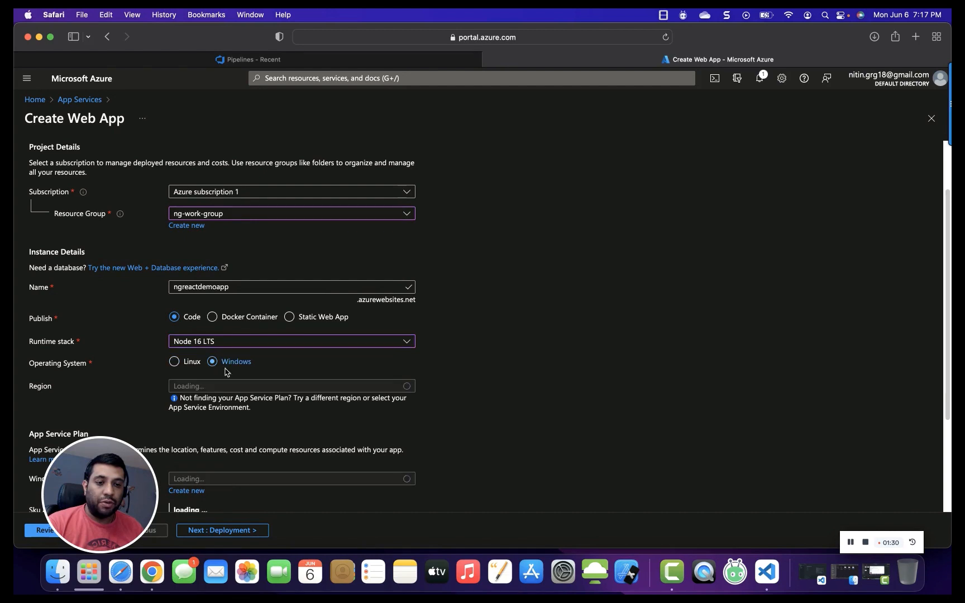
{"action": "scroll", "coordinate": [291, 388], "scroll_direction": "down", "scroll_amount": 1}
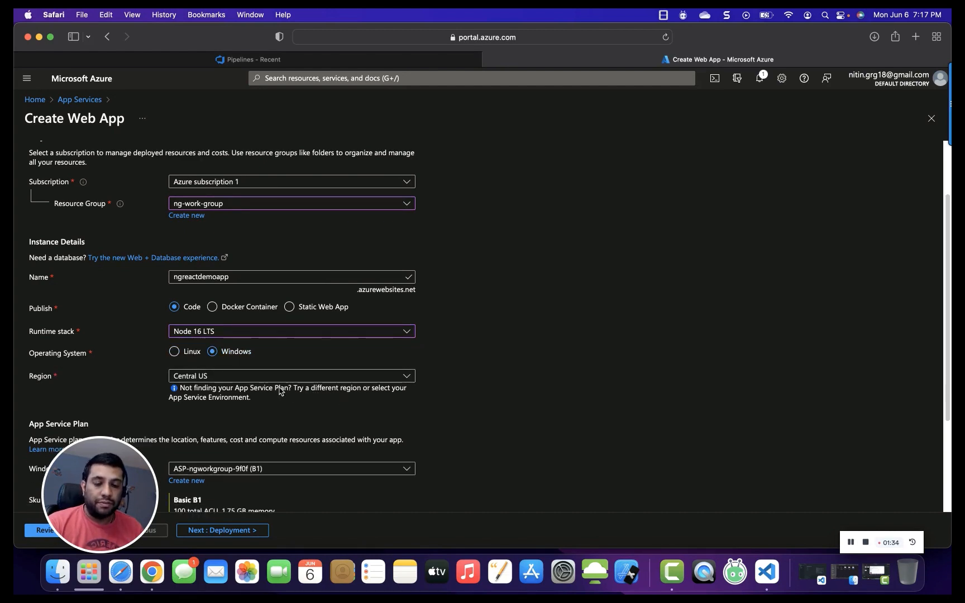
{"action": "scroll", "coordinate": [290, 387], "scroll_direction": "down", "scroll_amount": 5}
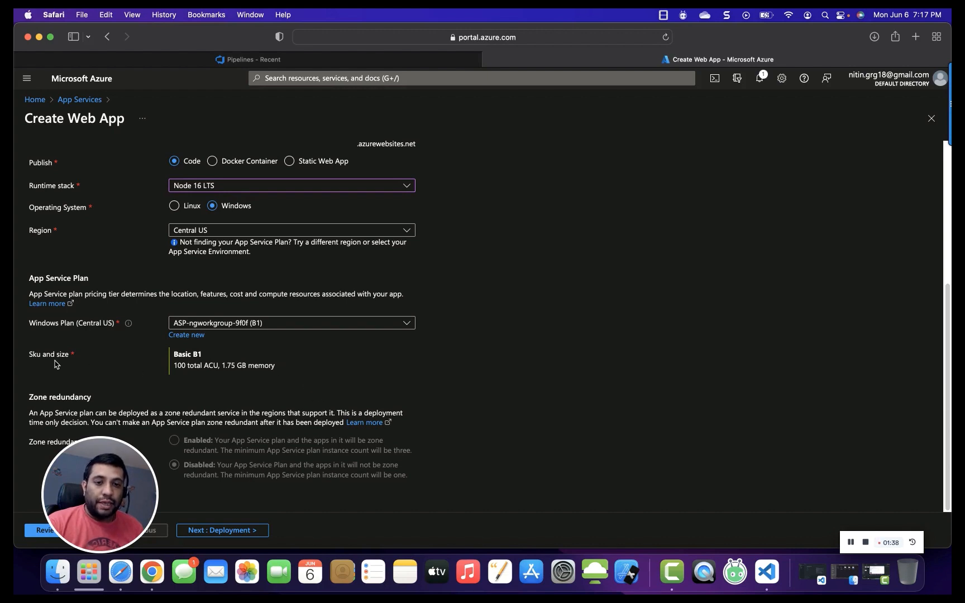
{"action": "left_click_drag", "start_coordinate": [173, 354], "coordinate": [275, 368]}
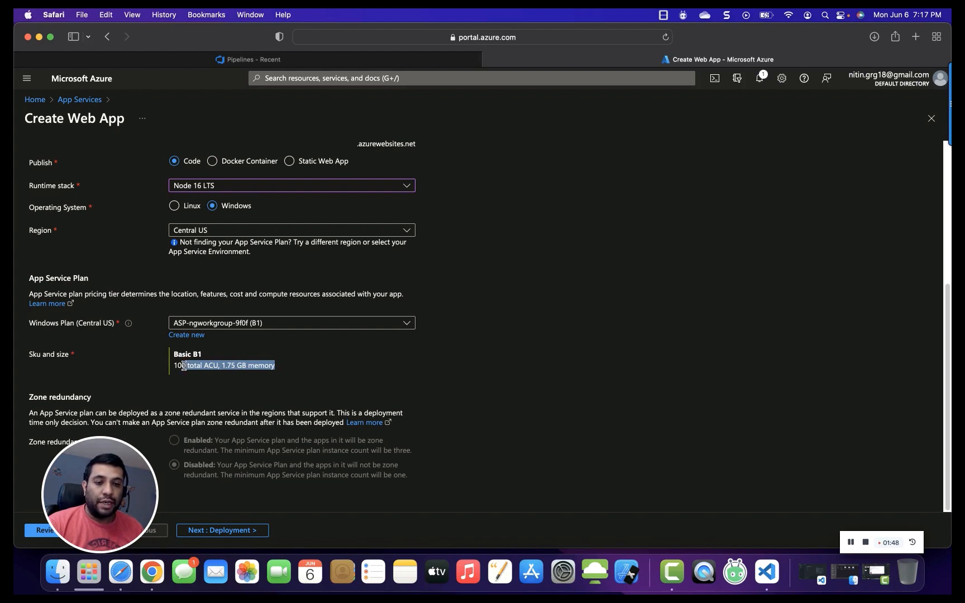
{"action": "left_click_drag", "start_coordinate": [178, 366], "coordinate": [282, 369]}
{"action": "left_click_drag", "start_coordinate": [116, 484], "coordinate": [869, 465]}
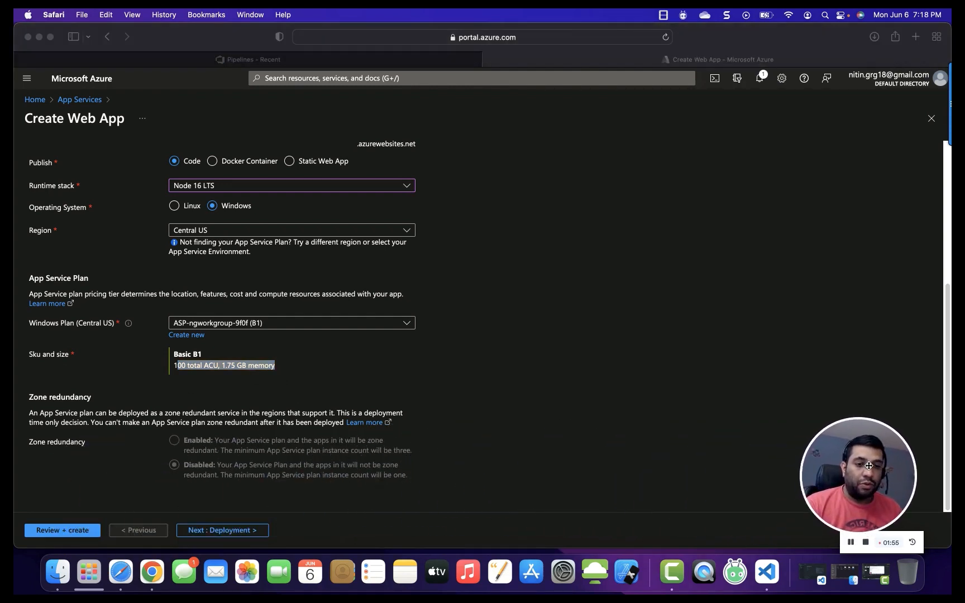
{"action": "left_click", "coordinate": [287, 371]}
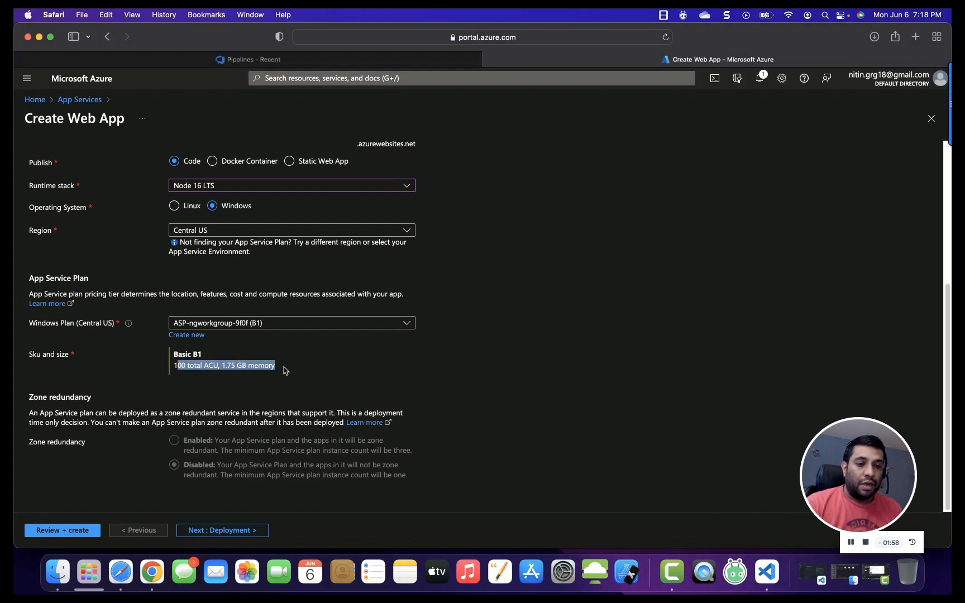
{"action": "left_click", "coordinate": [179, 385]}
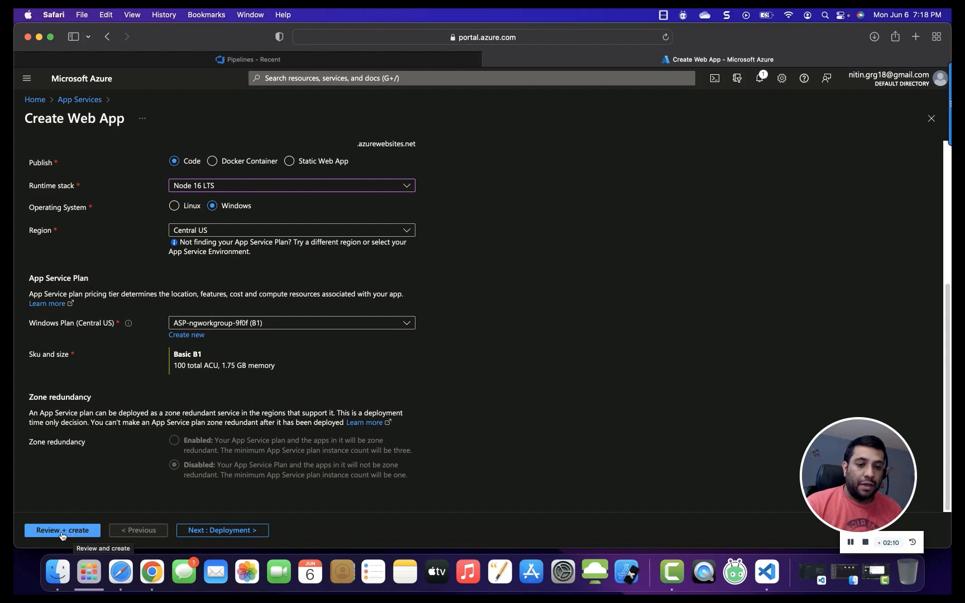
Step through the Deployment, Networking, Monitoring and Tags tabs with defaults, then review and create the web app.
{"action": "left_click", "coordinate": [214, 529]}
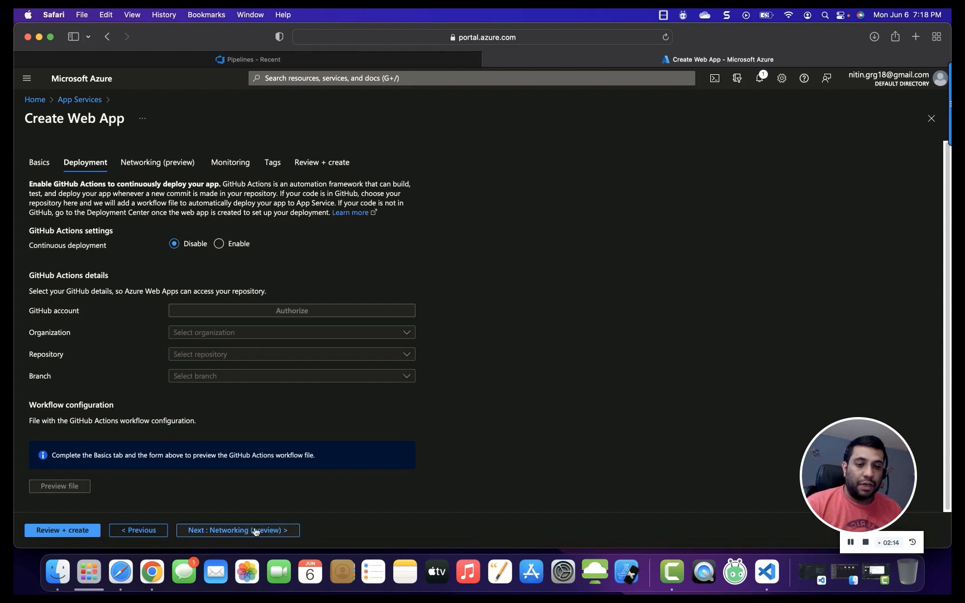
{"action": "left_click", "coordinate": [239, 534]}
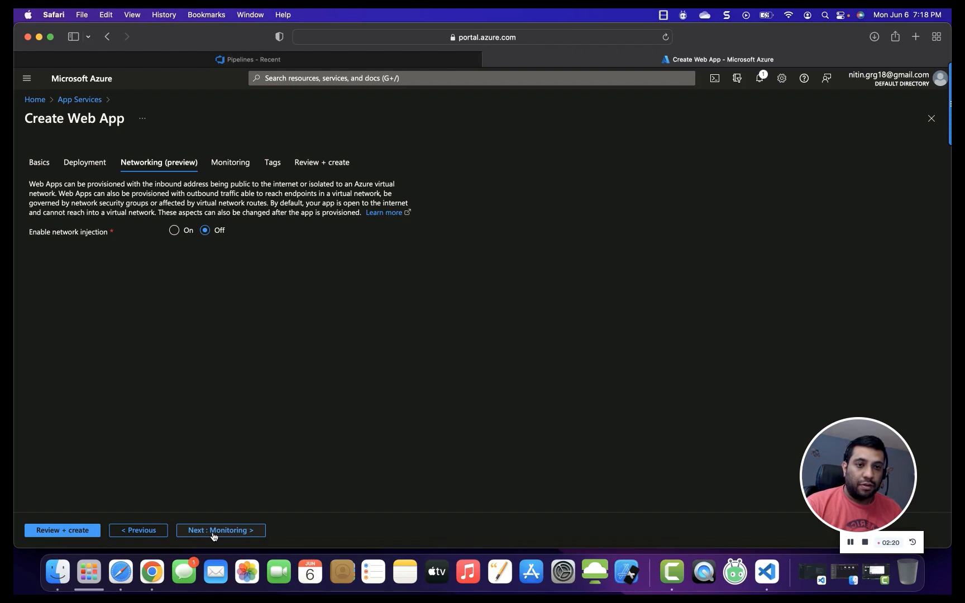
{"action": "left_click", "coordinate": [213, 533]}
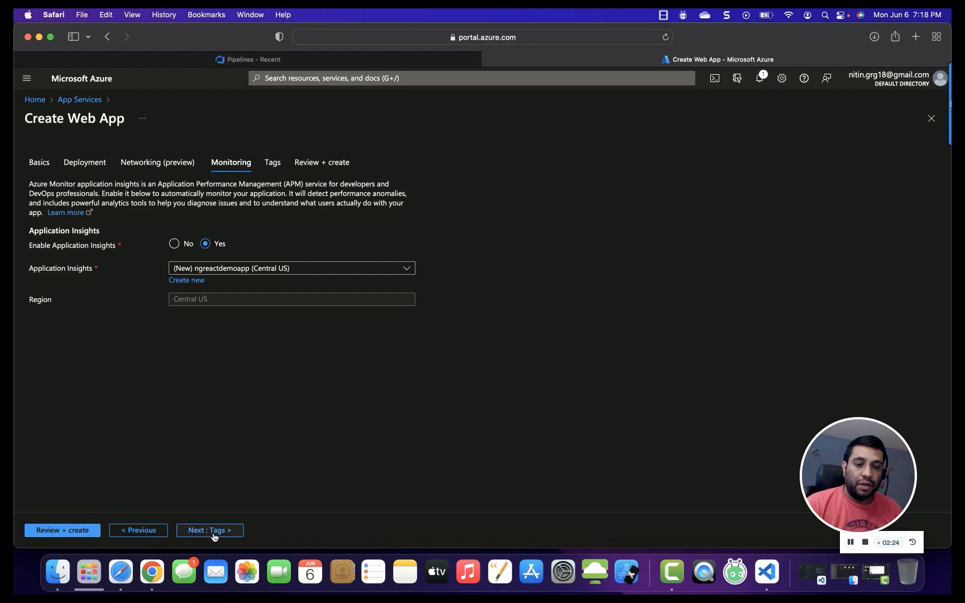
{"action": "left_click", "coordinate": [213, 534]}
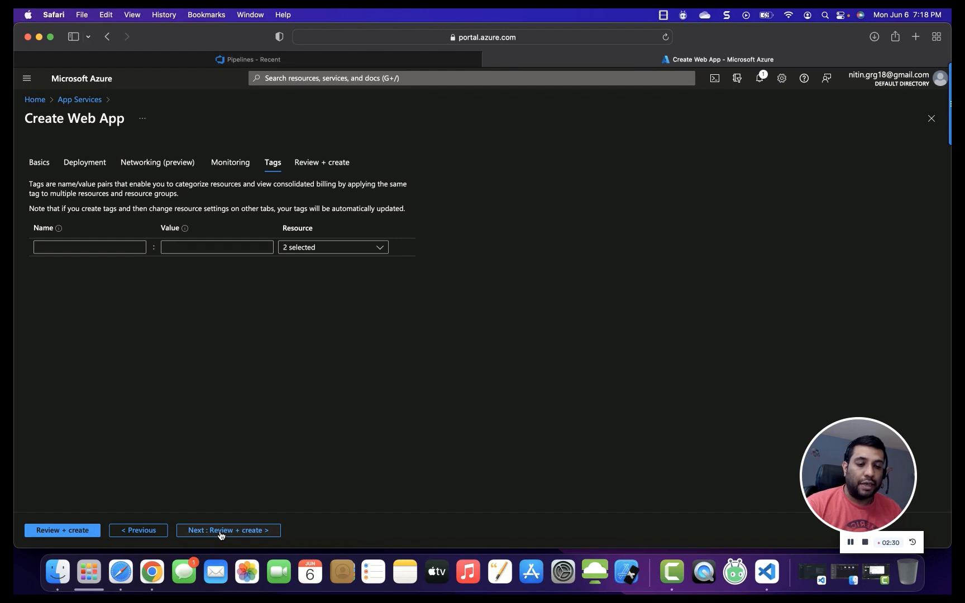
{"action": "left_click", "coordinate": [221, 531]}
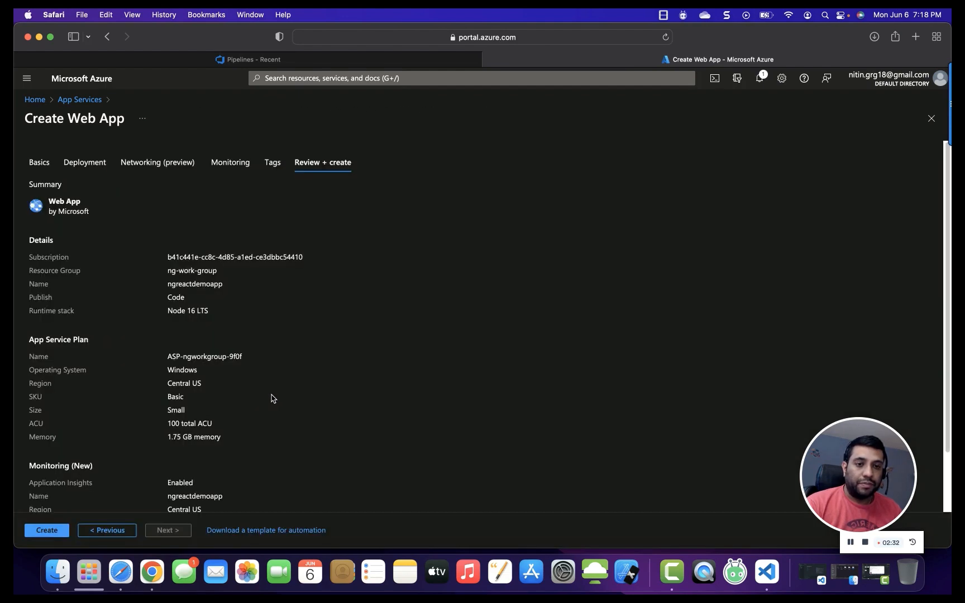
{"action": "scroll", "coordinate": [263, 401], "scroll_direction": "down", "scroll_amount": 3}
{"action": "left_click", "coordinate": [52, 525]}
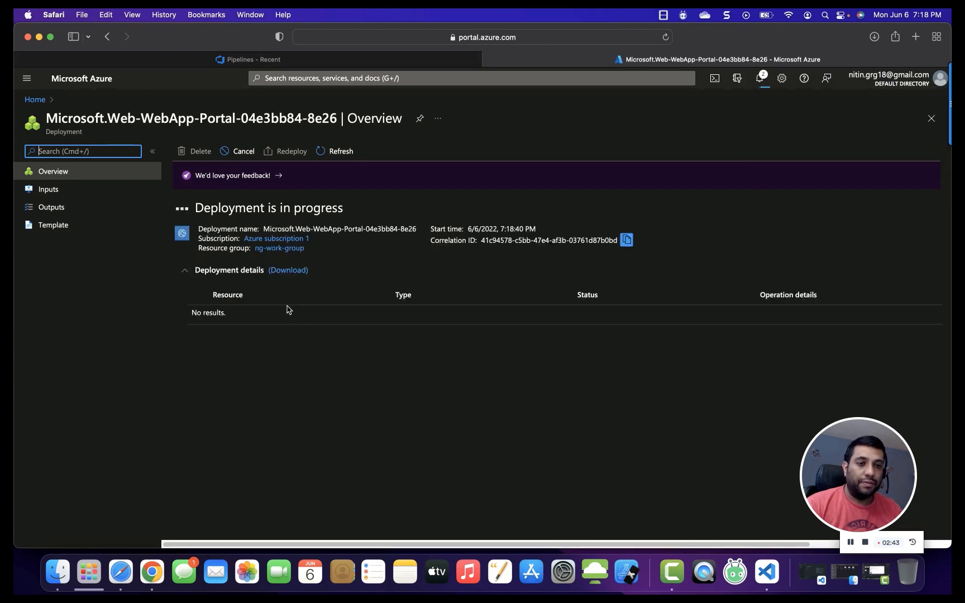
{"action": "left_click", "coordinate": [850, 542]}
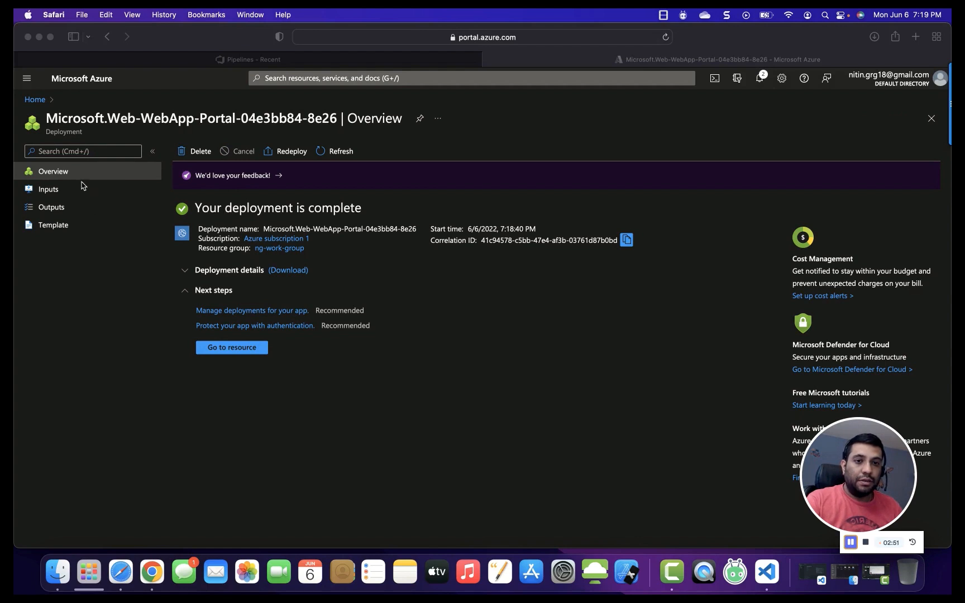
Open the new ngreactdemoapp resource and browse its URL in a new browser tab.
{"action": "left_click", "coordinate": [62, 177]}
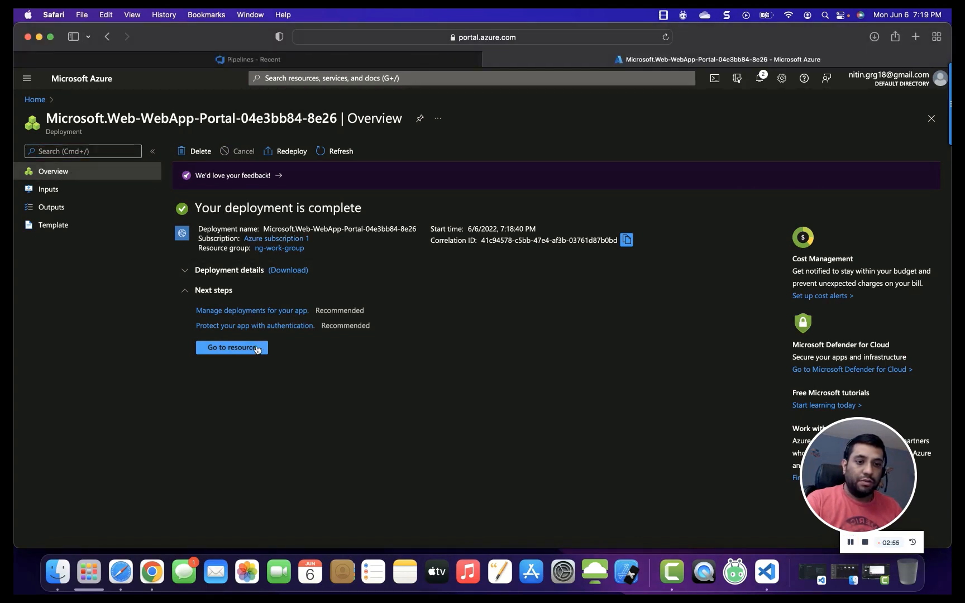
{"action": "left_click", "coordinate": [232, 348]}
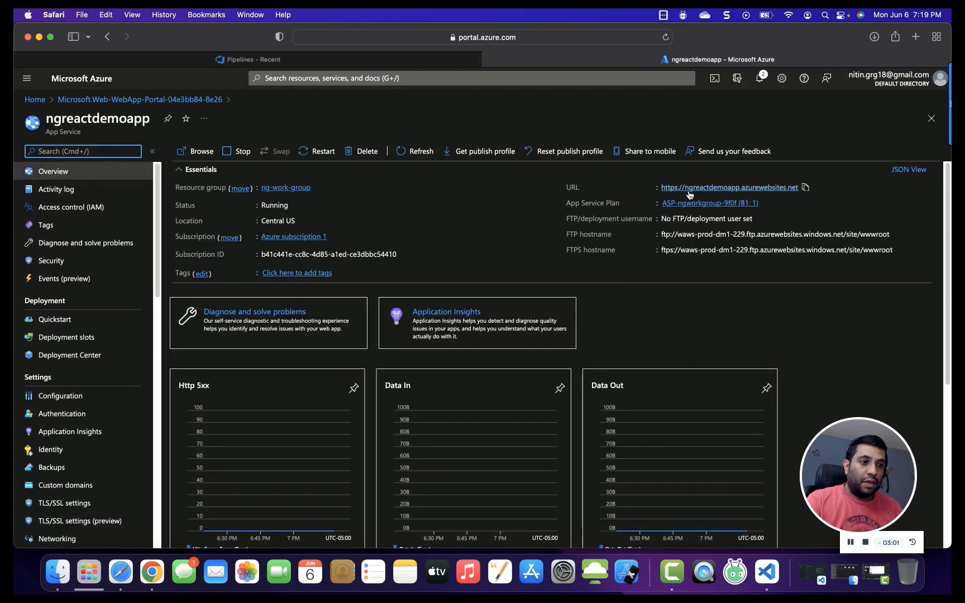
{"action": "left_click", "coordinate": [805, 187]}
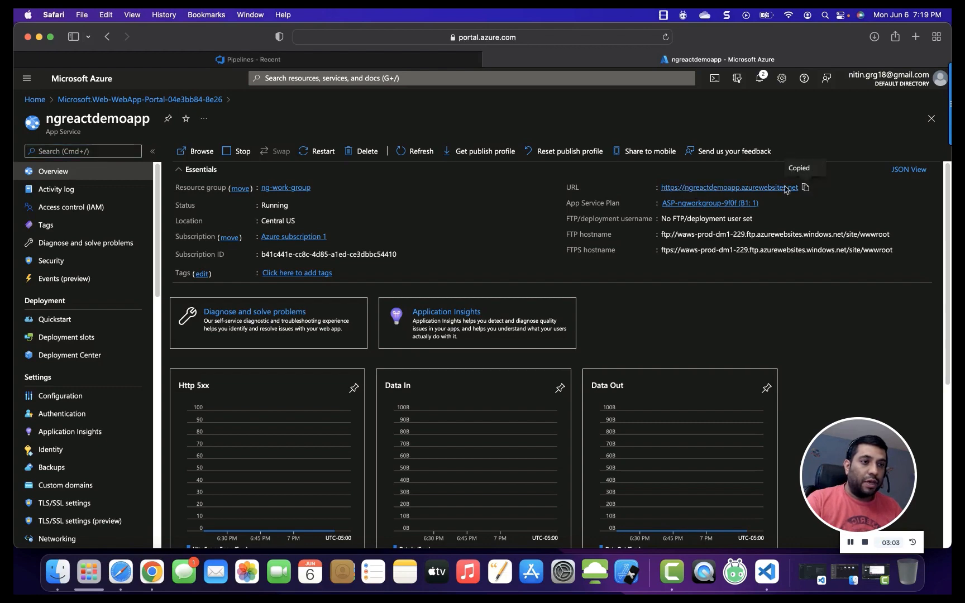
{"action": "left_click", "coordinate": [916, 36]}
{"action": "key", "text": "super+v"}
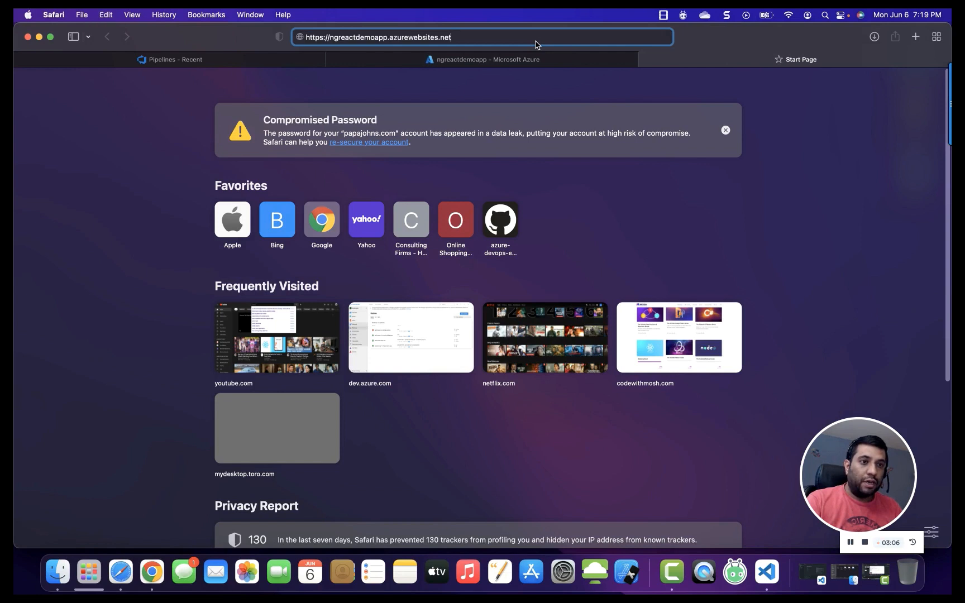
{"action": "key", "text": "Return"}
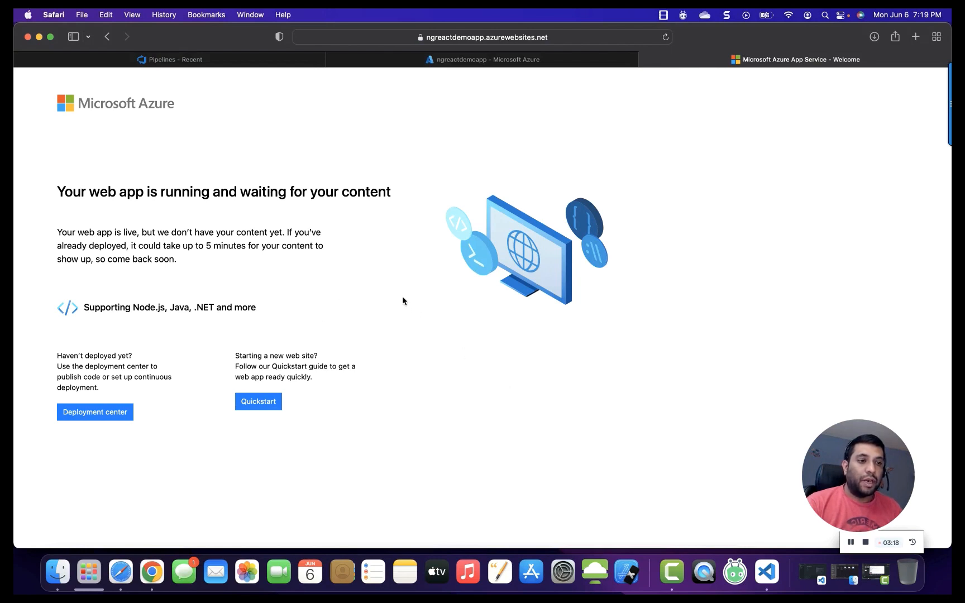
In Azure DevOps Releases, start a new release pipeline using the Azure App Service deployment template.
{"action": "left_click", "coordinate": [486, 61]}
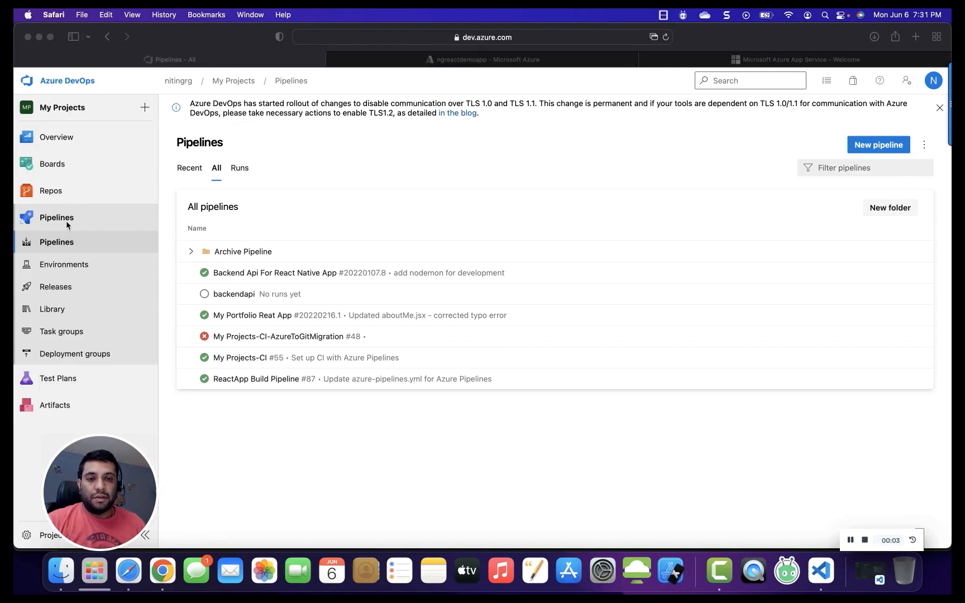
{"action": "left_click", "coordinate": [60, 288]}
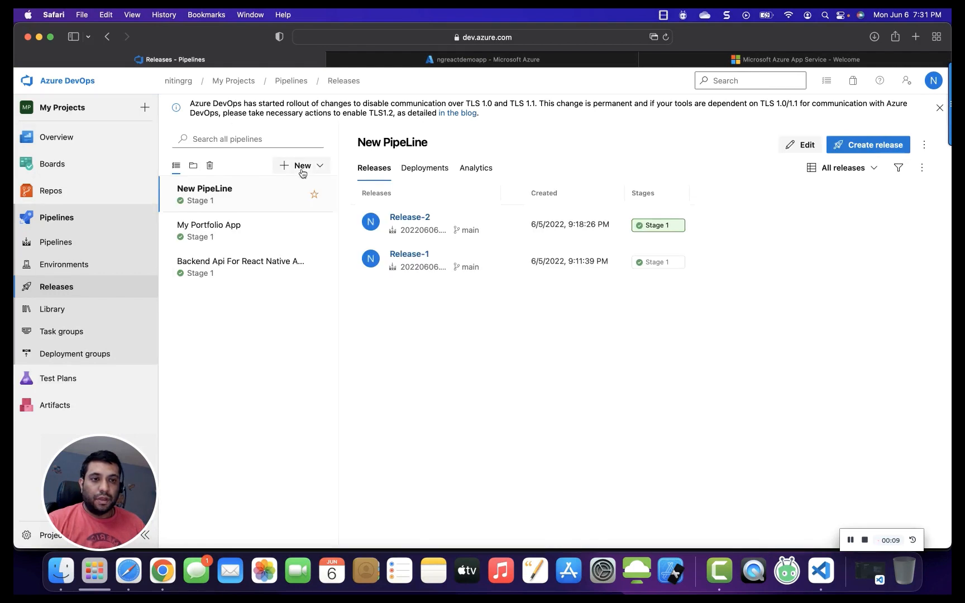
{"action": "left_click", "coordinate": [302, 168]}
{"action": "left_click", "coordinate": [283, 190]}
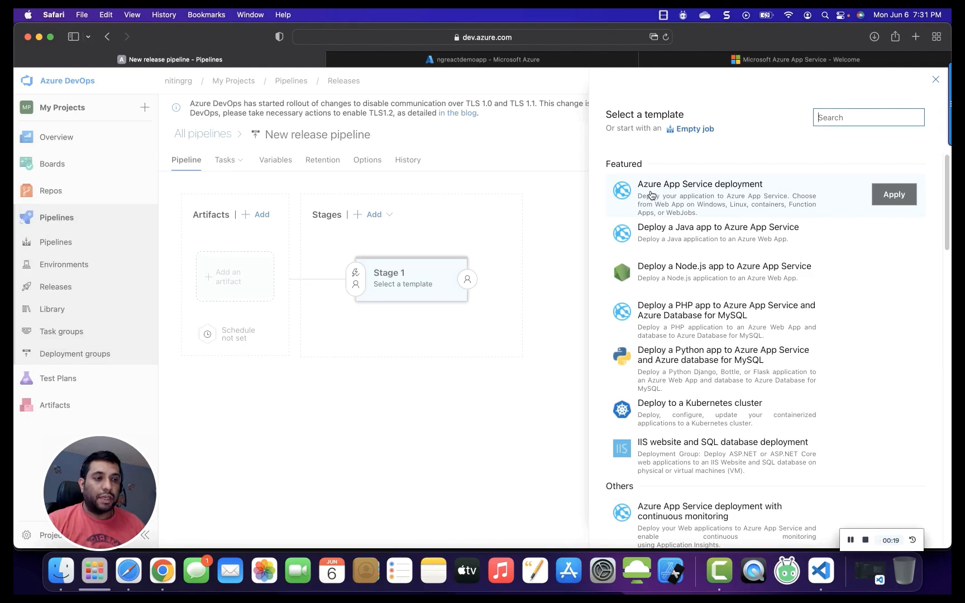
{"action": "left_click", "coordinate": [886, 196]}
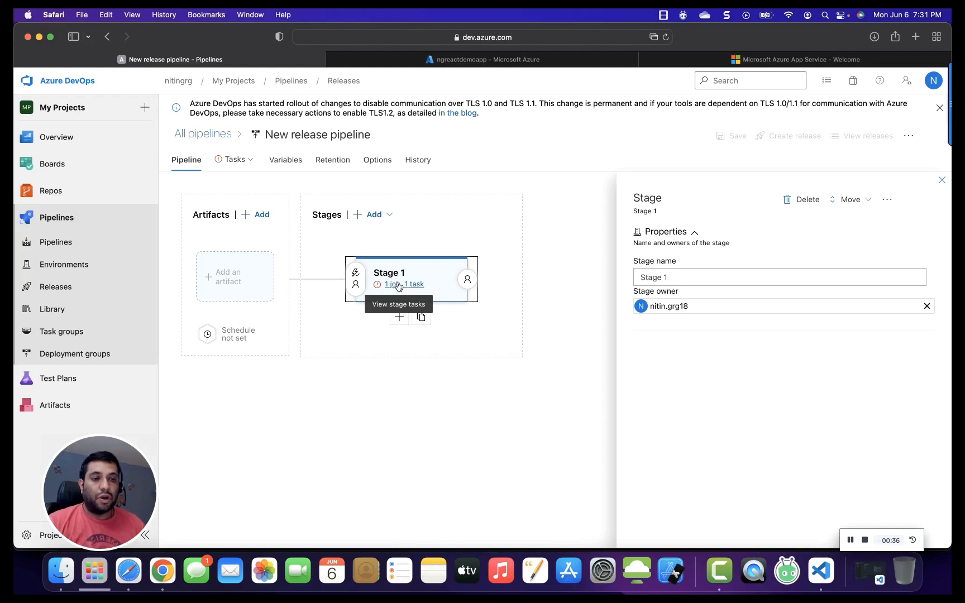
Rename the release pipeline's first stage to Dev and close the stage panel.
{"action": "triple_click", "coordinate": [672, 282]}
{"action": "type", "text": "Dev"}
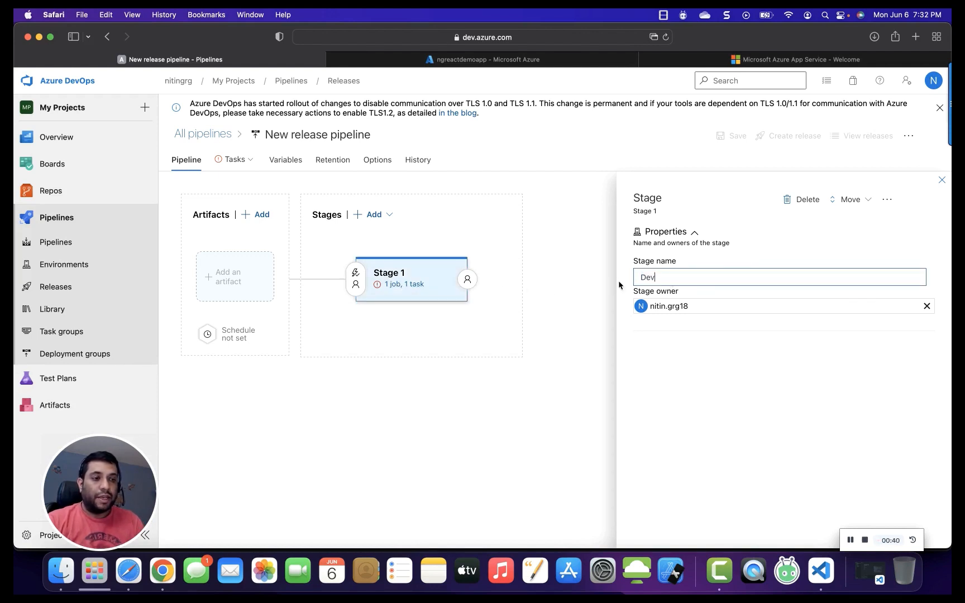
{"action": "left_click", "coordinate": [500, 323]}
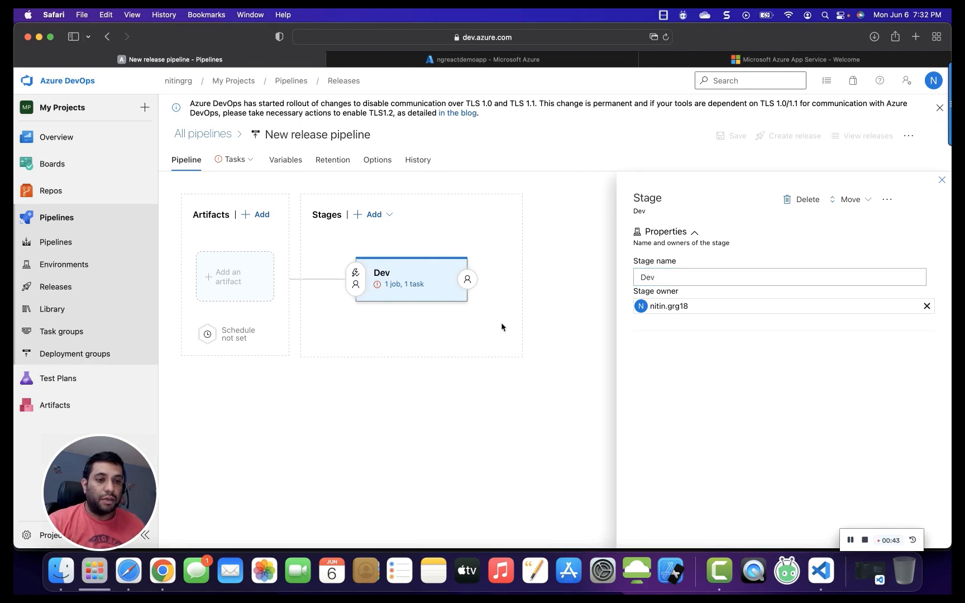
{"action": "left_click", "coordinate": [942, 181]}
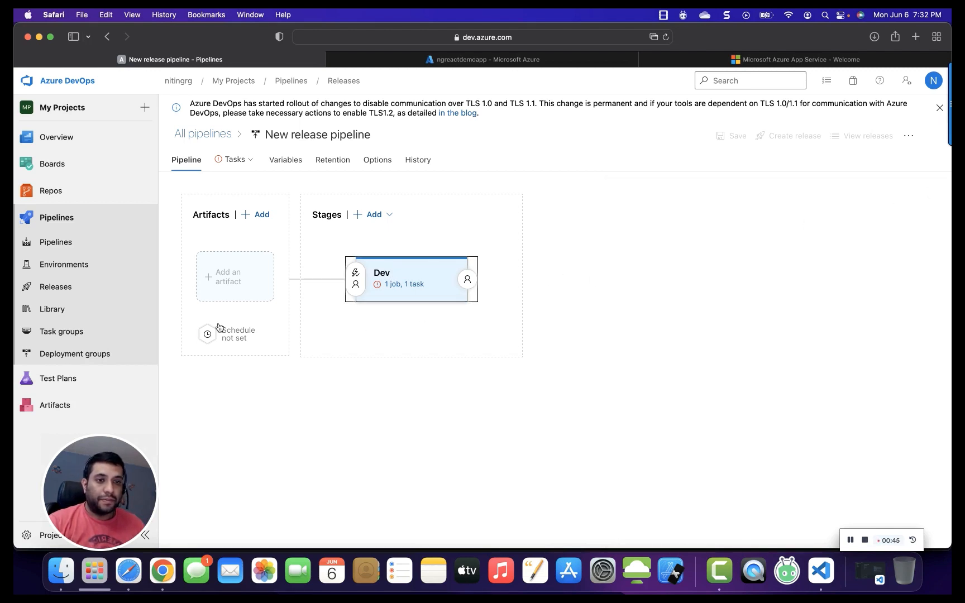
Add a build artifact from project My Projects with ReactApp Build Pipeline as the source.
{"action": "left_click", "coordinate": [235, 286]}
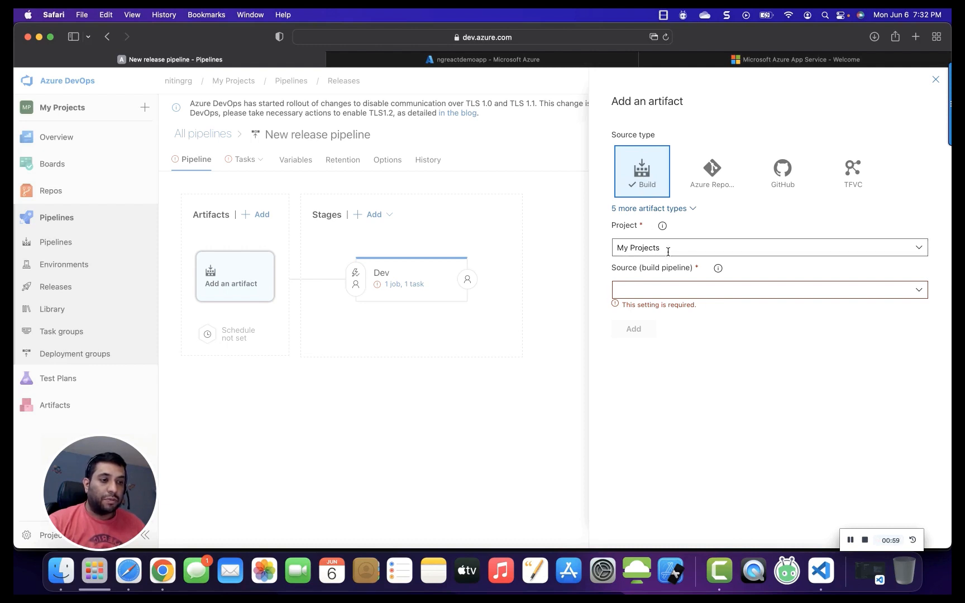
{"action": "mouse_move", "coordinate": [665, 251]}
{"action": "left_mouse_down"}
{"action": "mouse_move", "coordinate": [620, 250]}
{"action": "mouse_move", "coordinate": [670, 268]}
{"action": "left_mouse_up"}
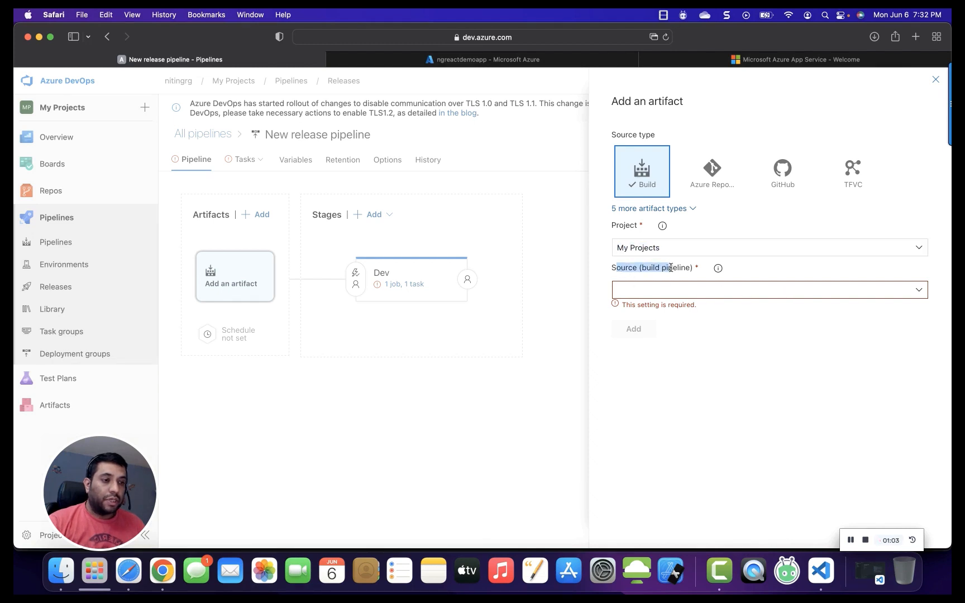
{"action": "left_click", "coordinate": [919, 289]}
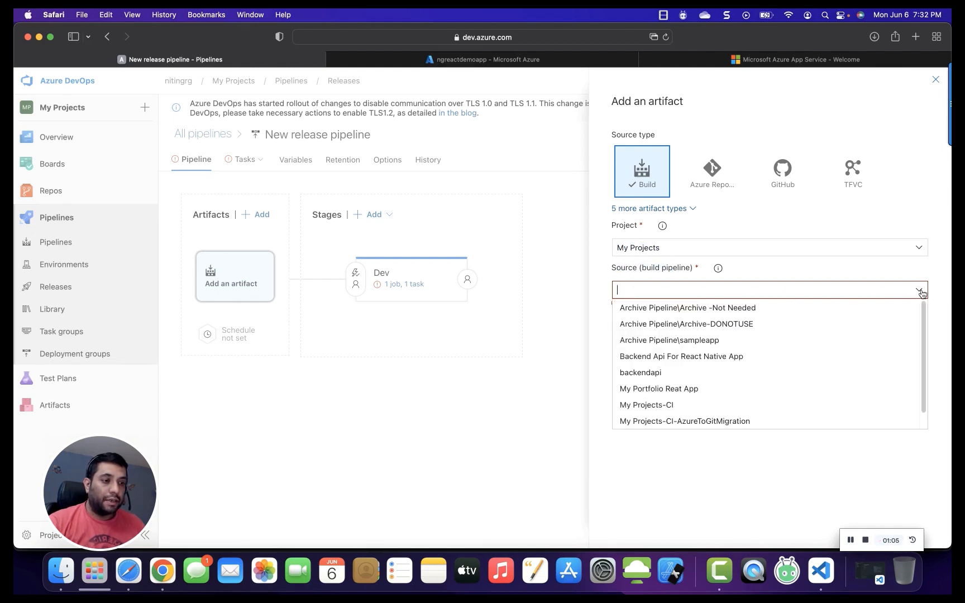
{"action": "scroll", "coordinate": [681, 408], "scroll_direction": "down", "scroll_amount": 1}
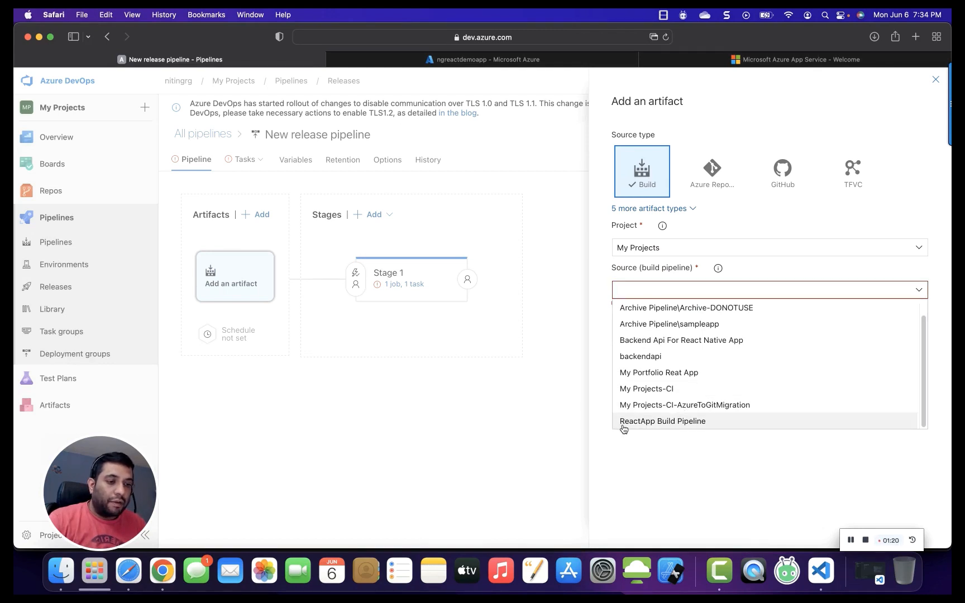
{"action": "left_click", "coordinate": [665, 422]}
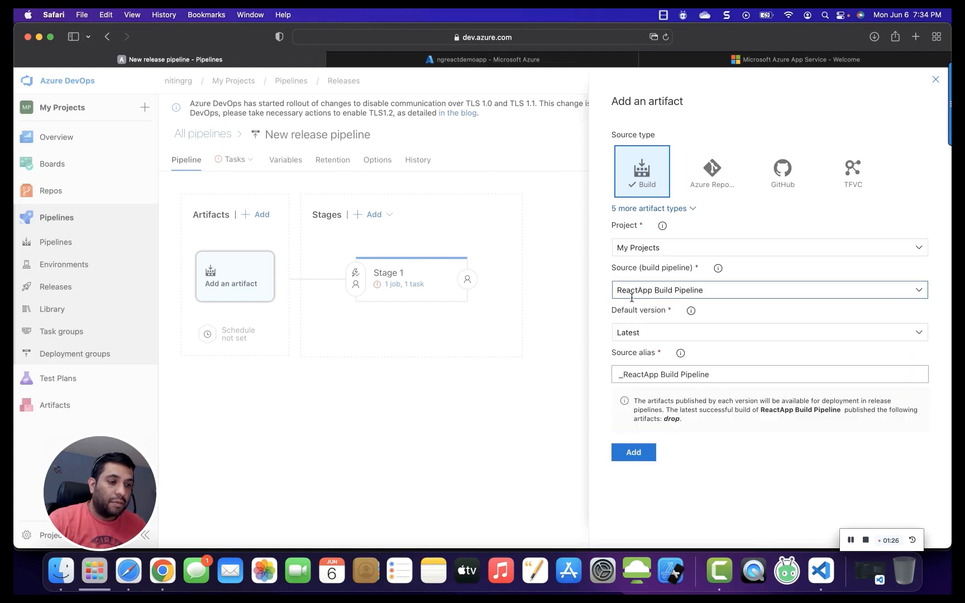
Keep the artifact's default version as Latest and add the build artifact to the release pipeline.
{"action": "left_click_drag", "start_coordinate": [617, 312], "coordinate": [642, 313]}
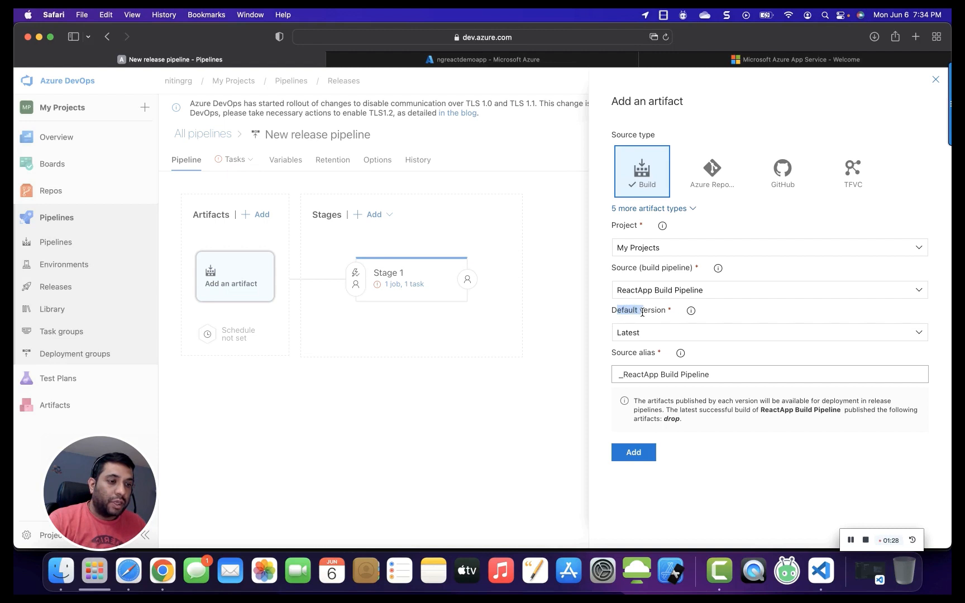
{"action": "mouse_move", "coordinate": [690, 312]}
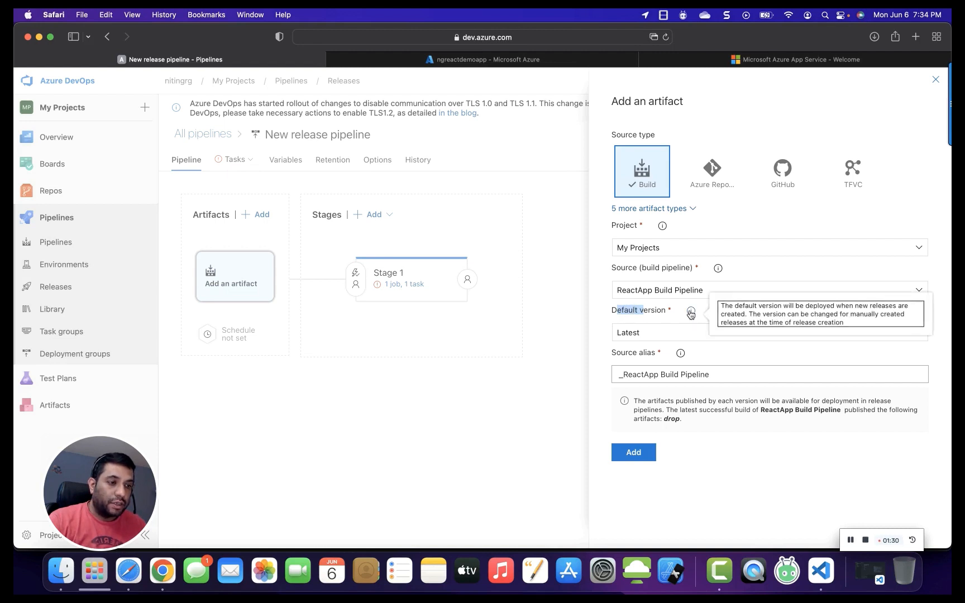
{"action": "left_click_drag", "start_coordinate": [731, 306], "coordinate": [852, 321]}
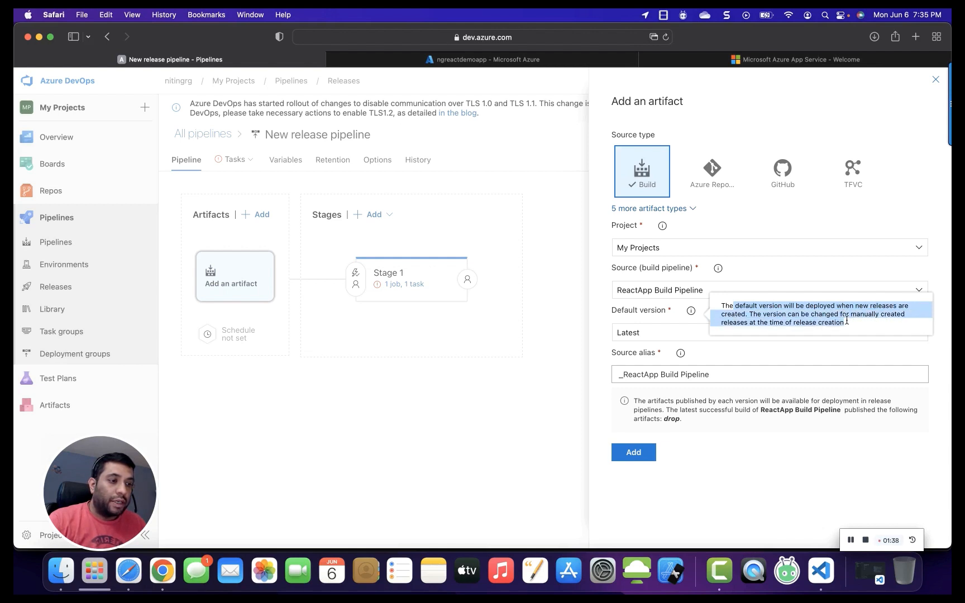
{"action": "left_click", "coordinate": [683, 334]}
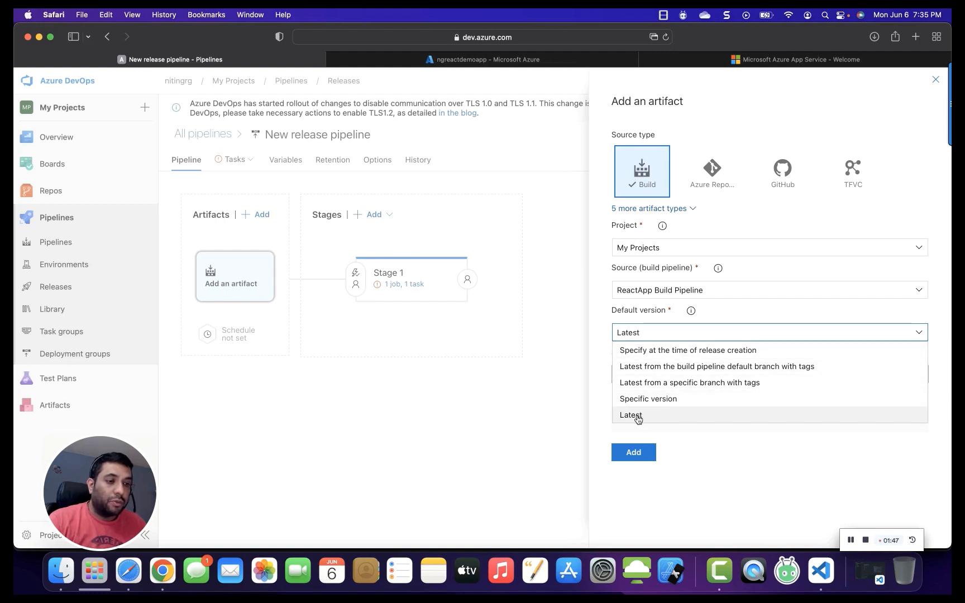
{"action": "left_click", "coordinate": [638, 416]}
{"action": "left_click", "coordinate": [633, 453]}
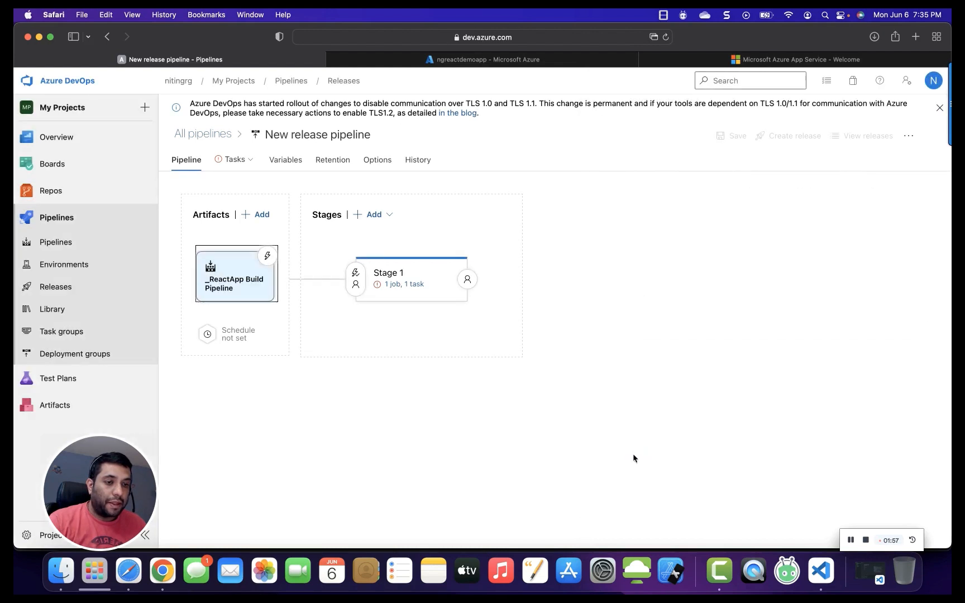
Open the stage's tasks and rename the stage to Deploy Dev.
{"action": "left_click", "coordinate": [391, 285]}
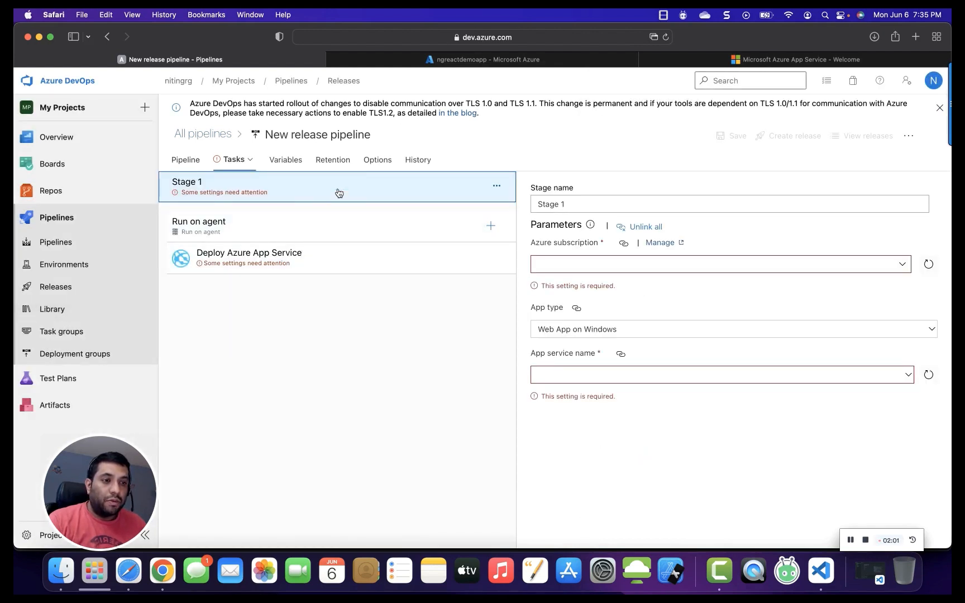
{"action": "left_click_drag", "start_coordinate": [621, 203], "coordinate": [496, 203]}
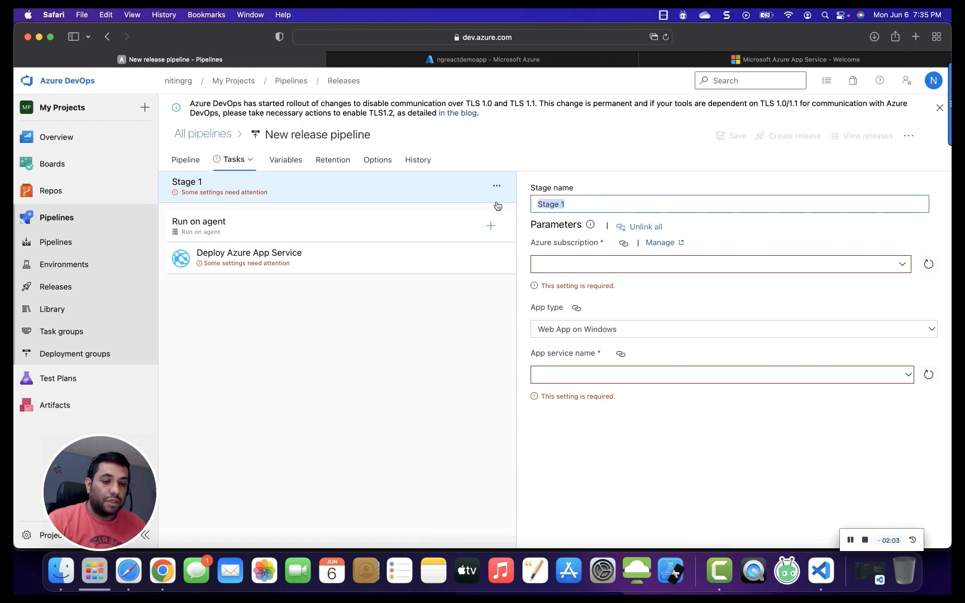
{"action": "type", "text": "Dev"}
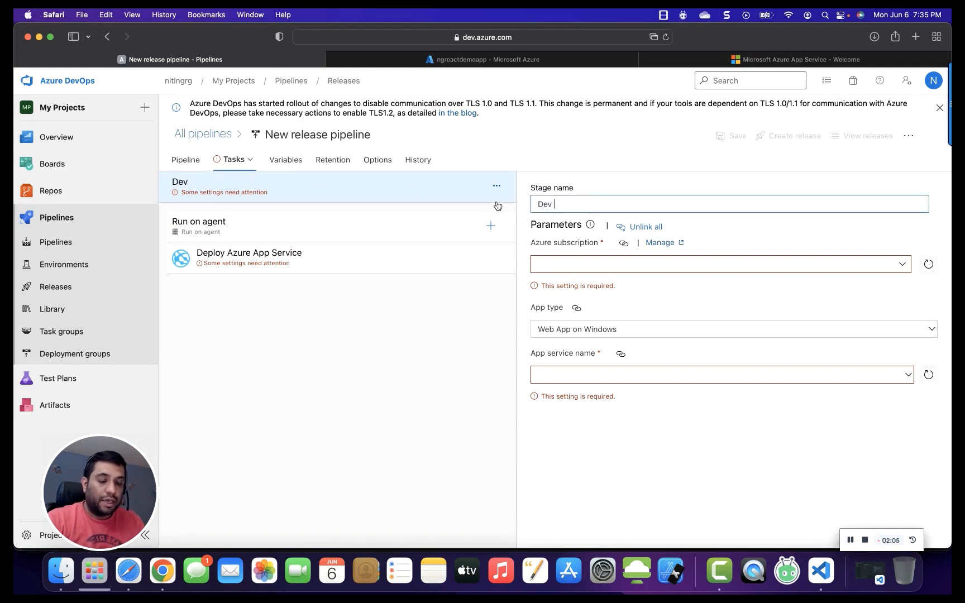
{"action": "type", "text": " De"}
{"action": "key", "text": "BackSpace"}
{"action": "key", "text": "BackSpace"}
{"action": "key", "text": "BackSpace"}
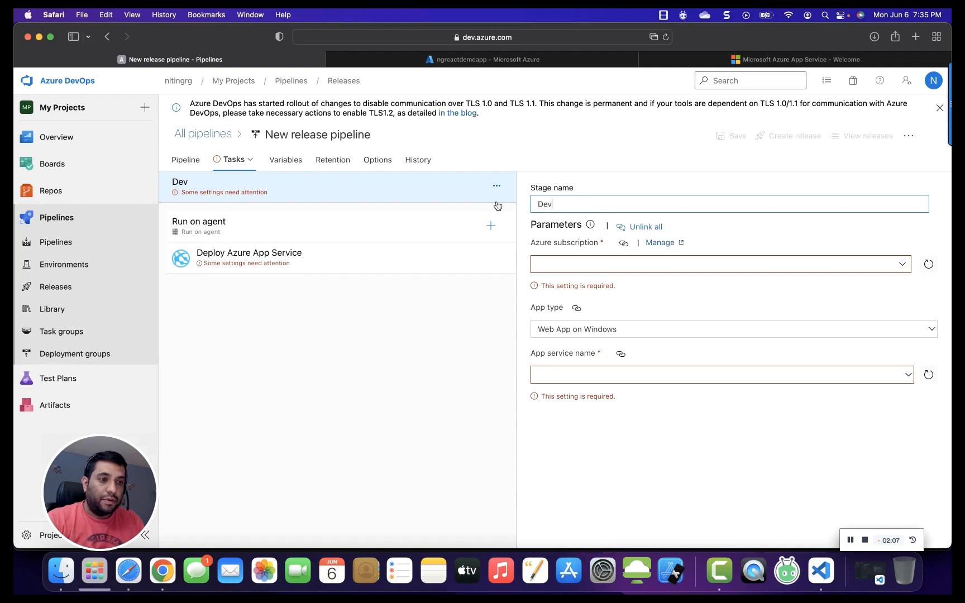
{"action": "type", "text": "ploy "}
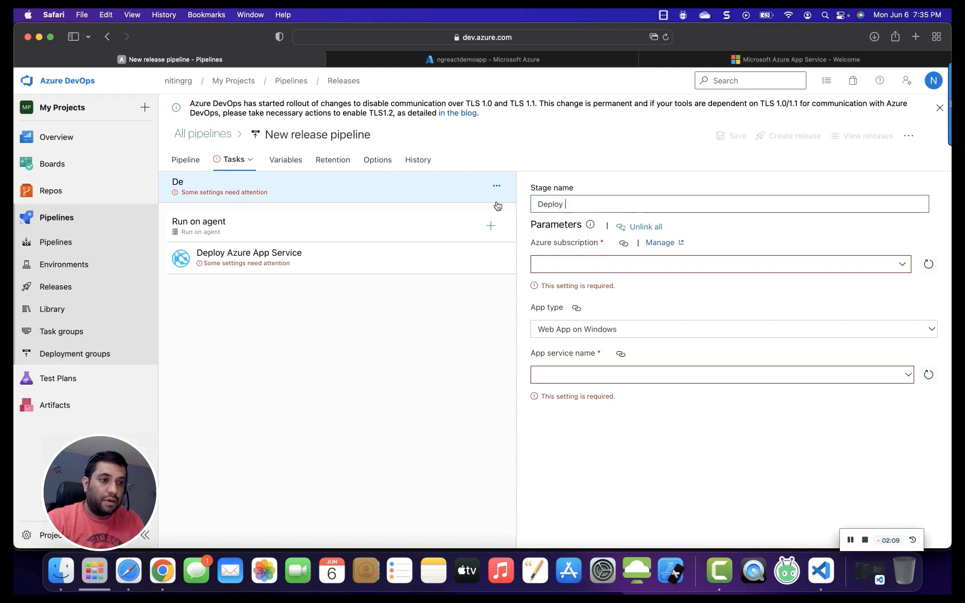
{"action": "type", "text": "Dev"}
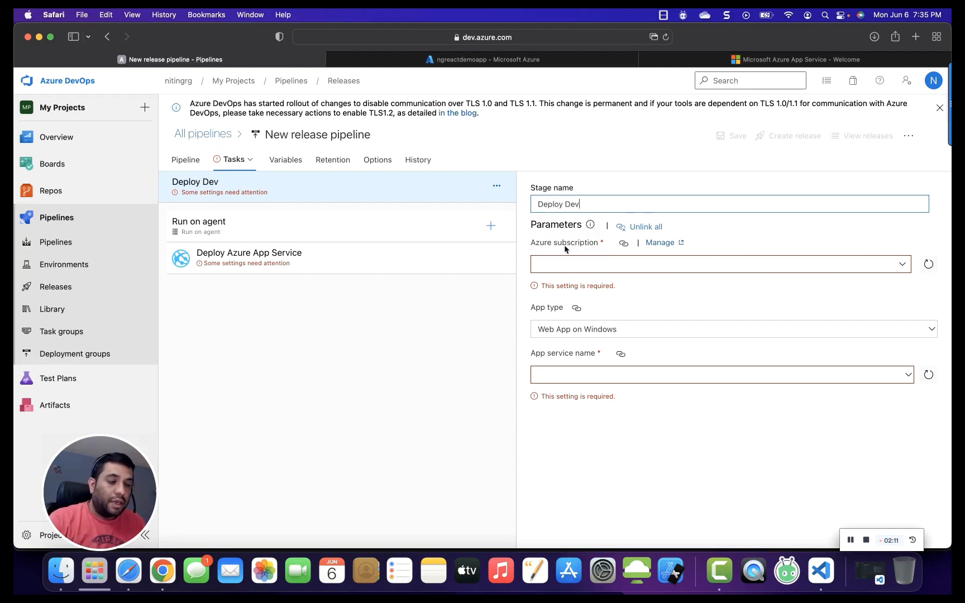
Select Azure subscription 1 as the stage's Azure subscription service connection.
{"action": "left_click_drag", "start_coordinate": [535, 246], "coordinate": [598, 246]}
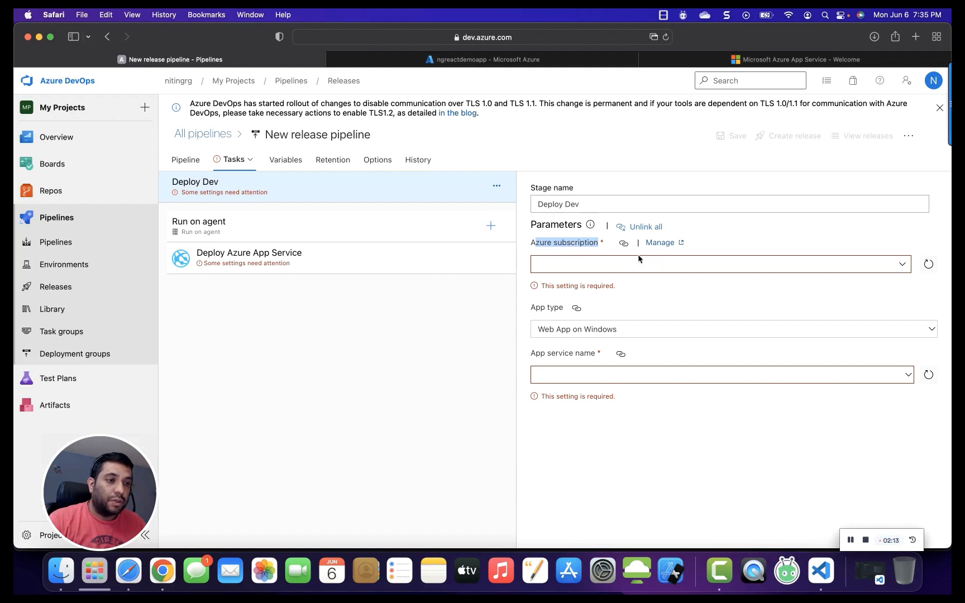
{"action": "left_click", "coordinate": [901, 266]}
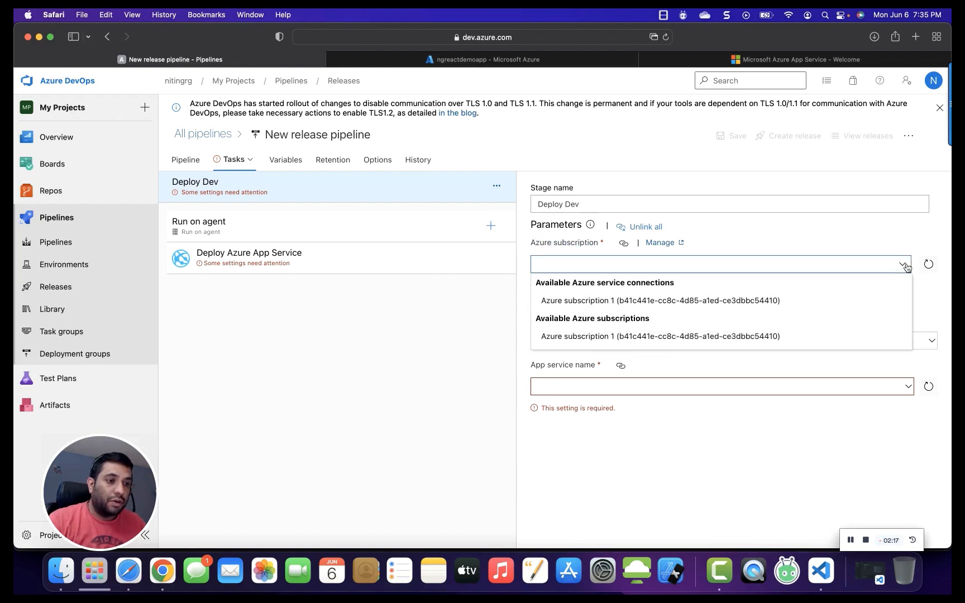
{"action": "left_click", "coordinate": [905, 267]}
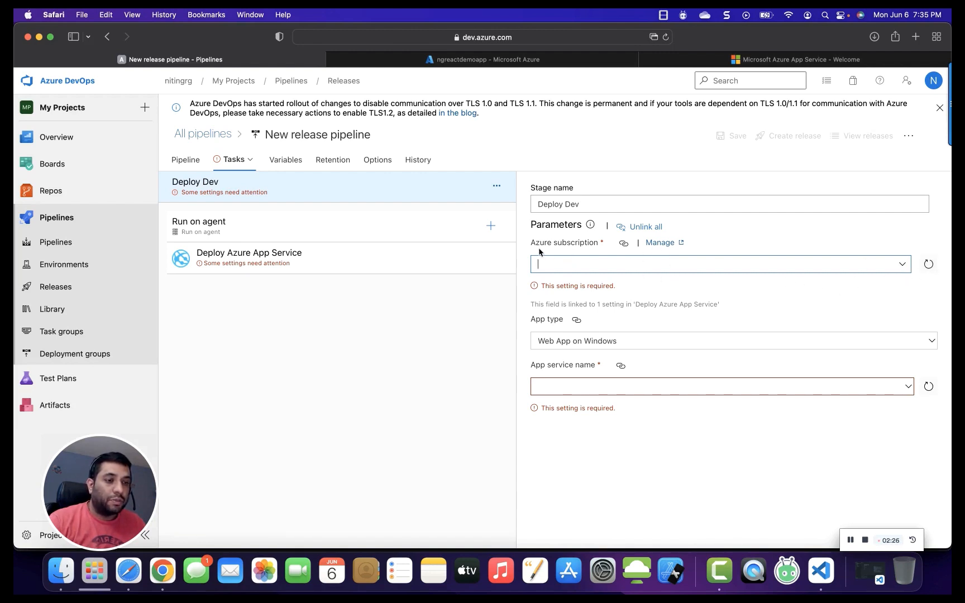
{"action": "left_click", "coordinate": [903, 269]}
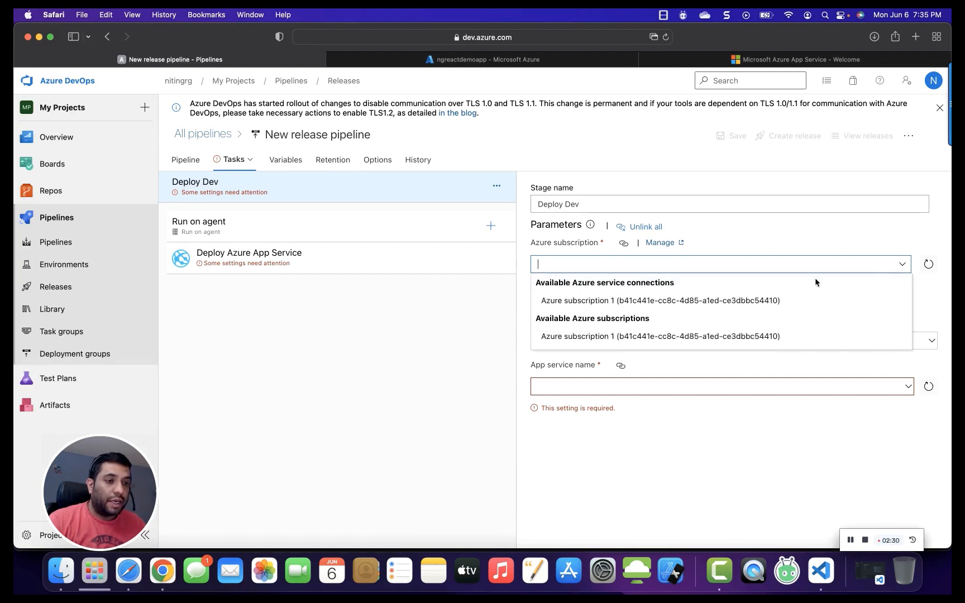
{"action": "left_click", "coordinate": [649, 301]}
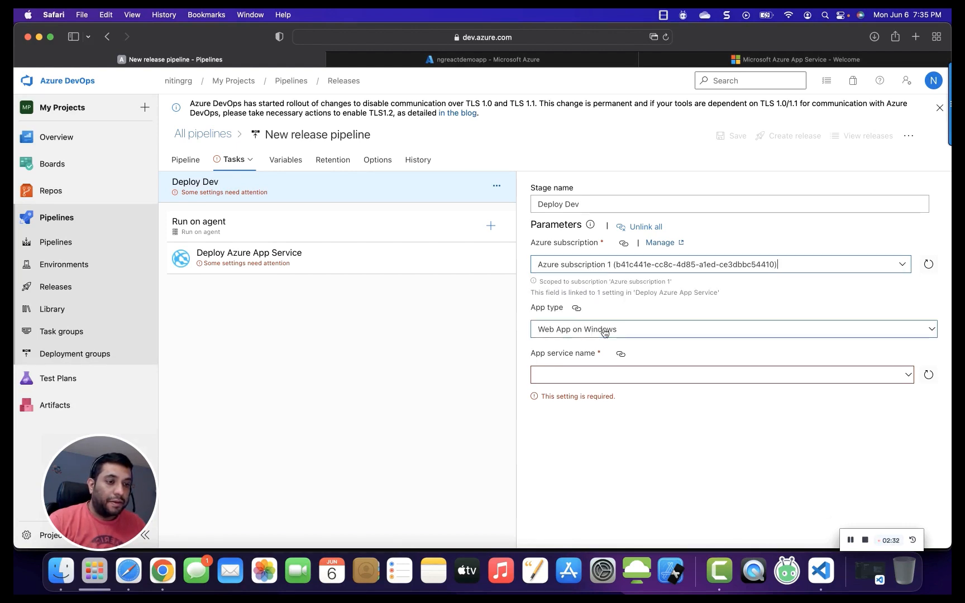
Set the app type to Web App on Windows and the app service name to ngreactdemoapp.
{"action": "left_click", "coordinate": [536, 310]}
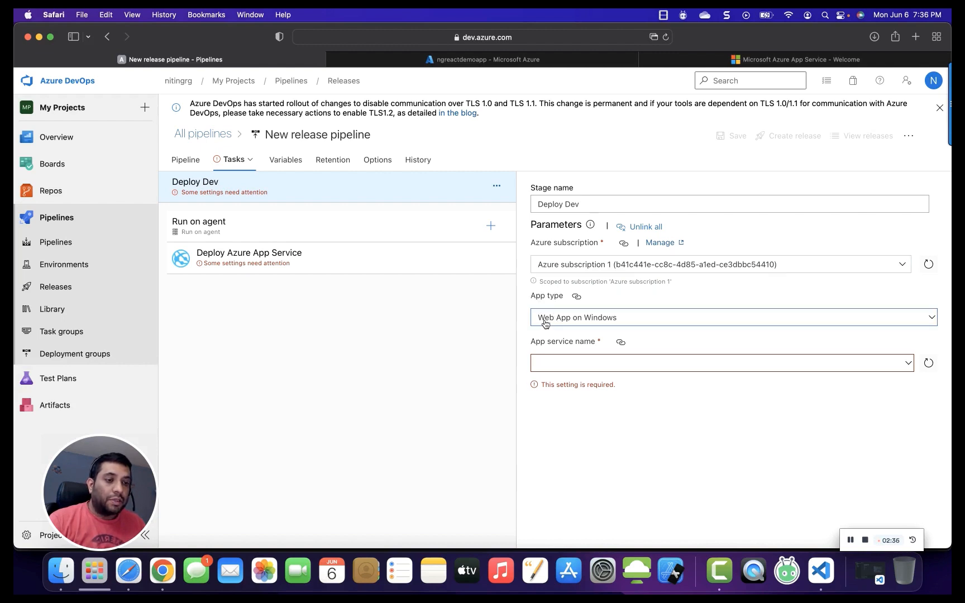
{"action": "left_click", "coordinate": [601, 323]}
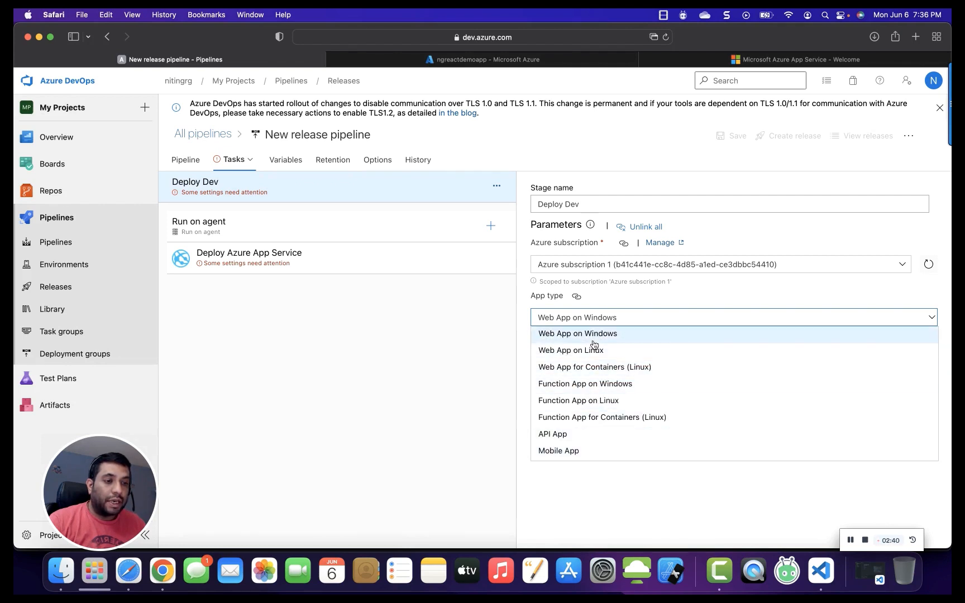
{"action": "left_click", "coordinate": [571, 338]}
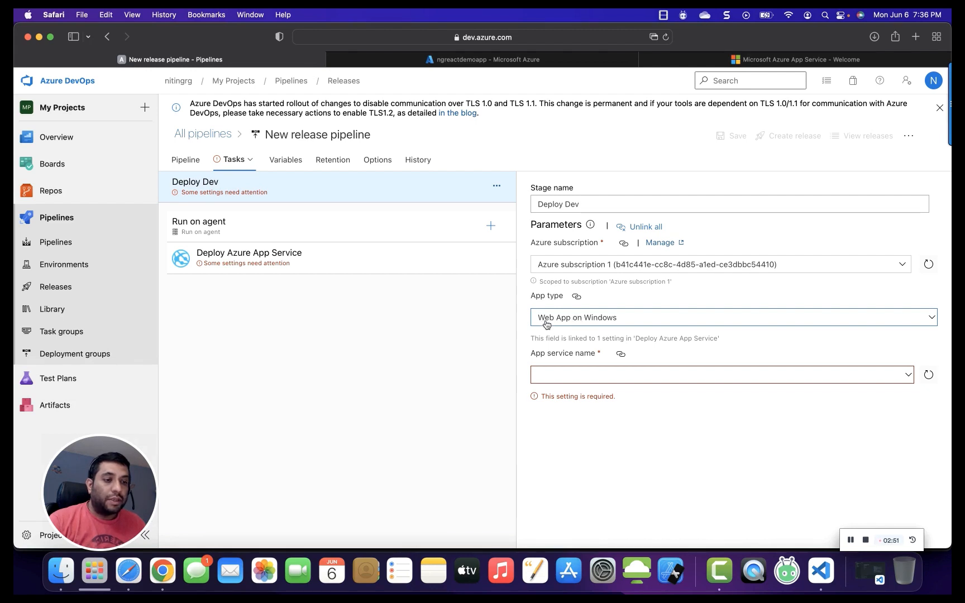
{"action": "left_click", "coordinate": [909, 380]}
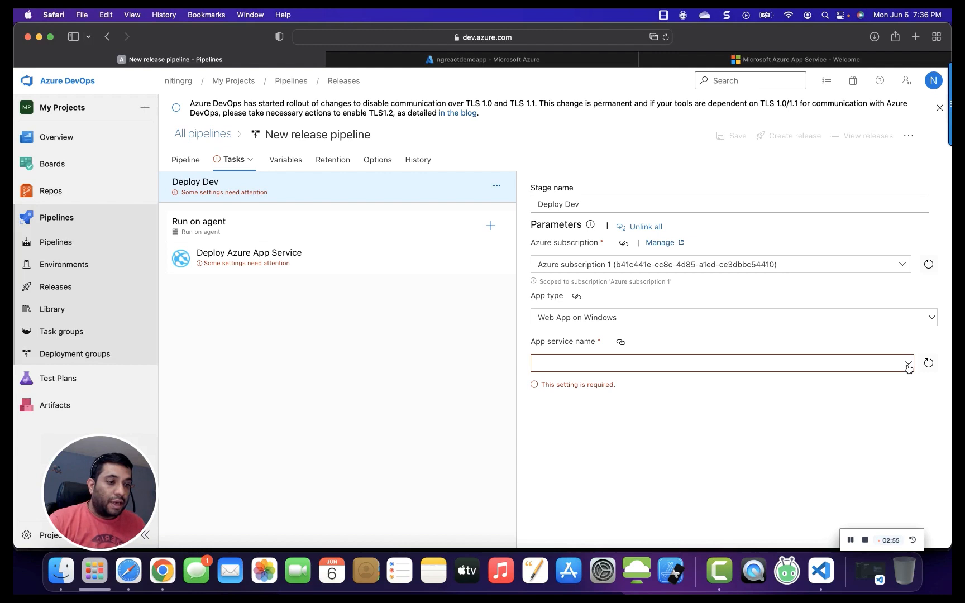
{"action": "left_click", "coordinate": [908, 365]}
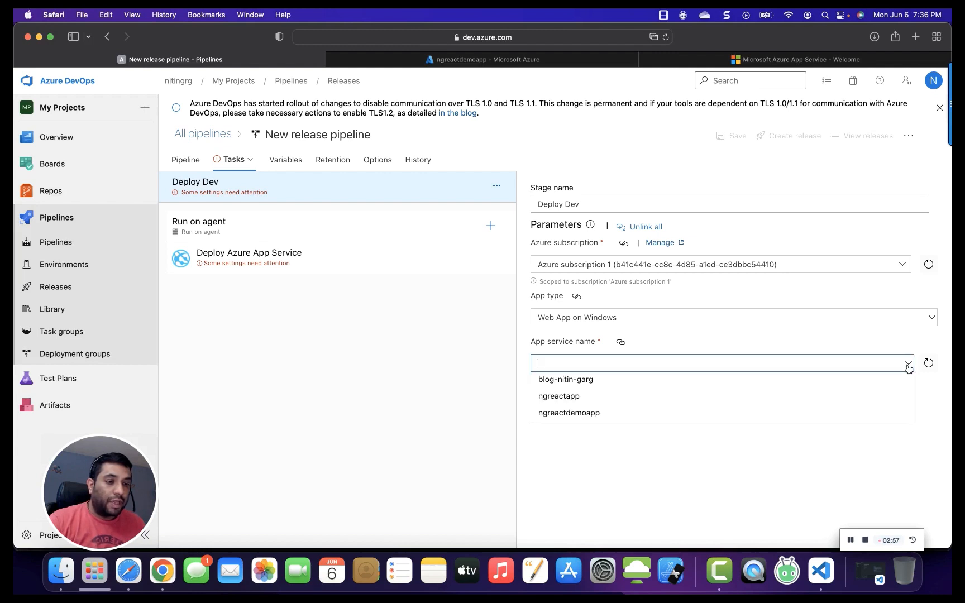
{"action": "left_click", "coordinate": [571, 414]}
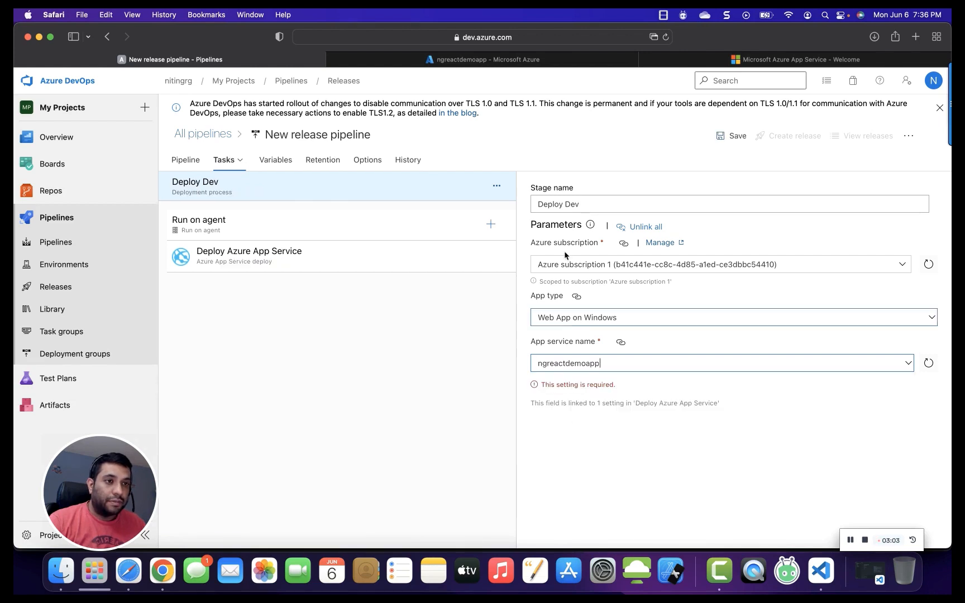
Compare the web app's name in the Azure portal tab with the selected app service name.
{"action": "left_click", "coordinate": [509, 66]}
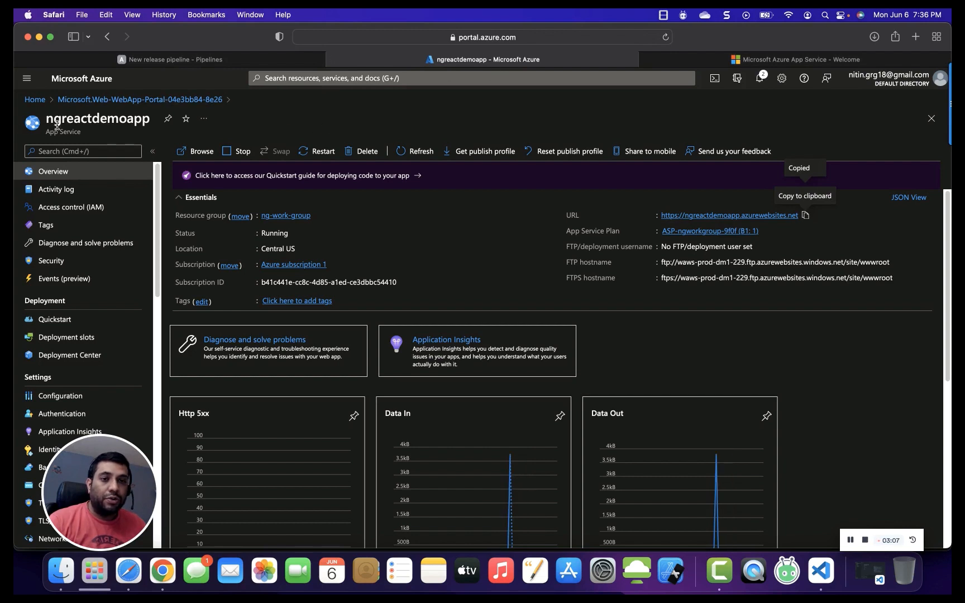
{"action": "double_click", "coordinate": [74, 120]}
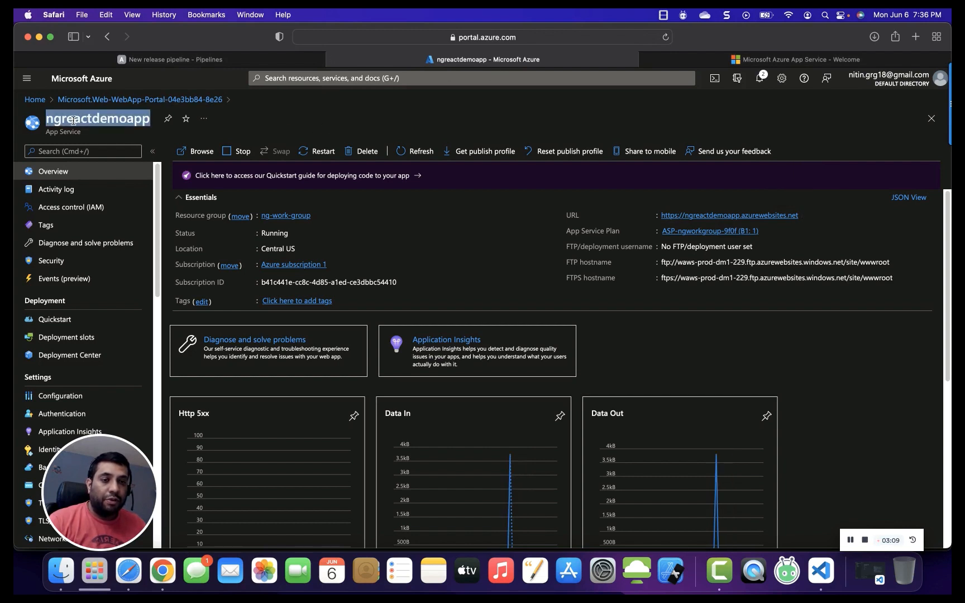
{"action": "left_click", "coordinate": [707, 61]}
{"action": "left_click", "coordinate": [270, 63]}
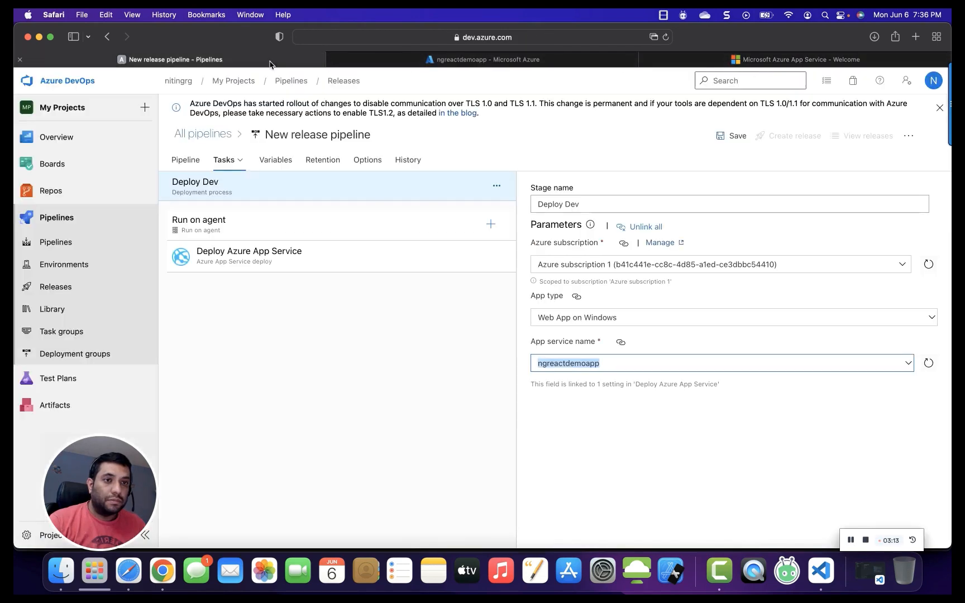
{"action": "left_click", "coordinate": [616, 398]}
{"action": "left_click", "coordinate": [582, 364]}
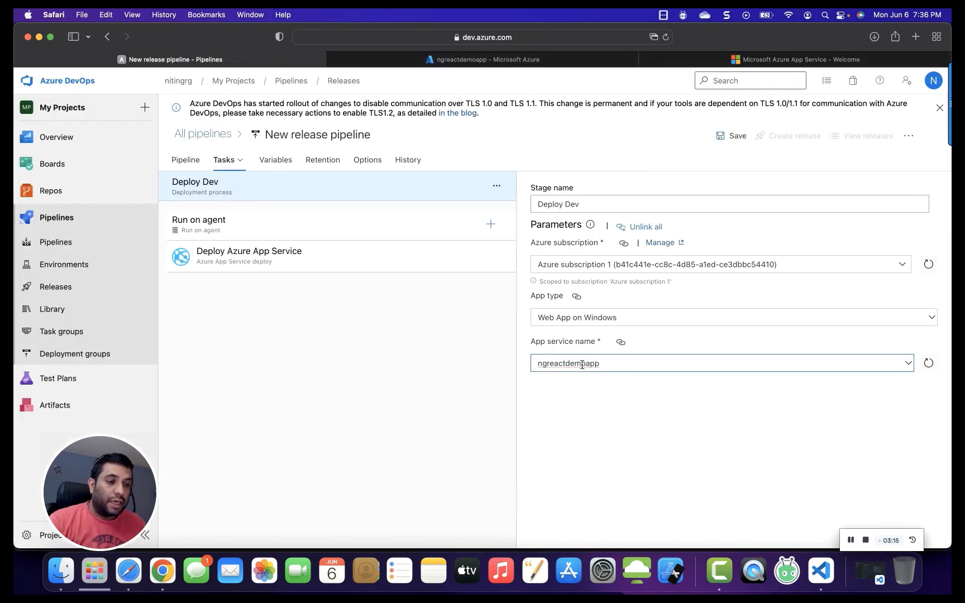
Review the Run on agent job settings, including agent pool and artifact download.
{"action": "left_click", "coordinate": [305, 223]}
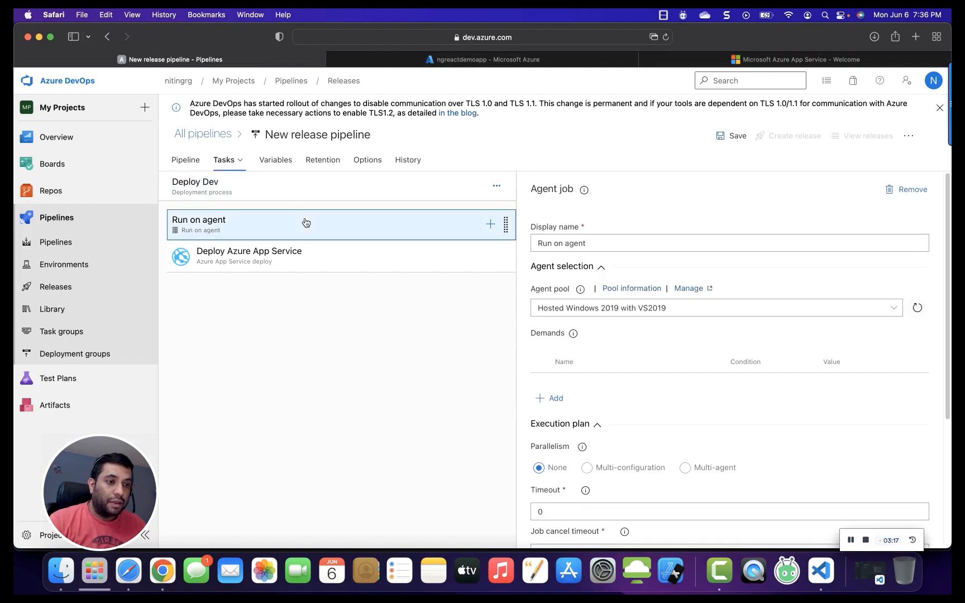
{"action": "scroll", "coordinate": [639, 352], "scroll_direction": "down", "scroll_amount": 1}
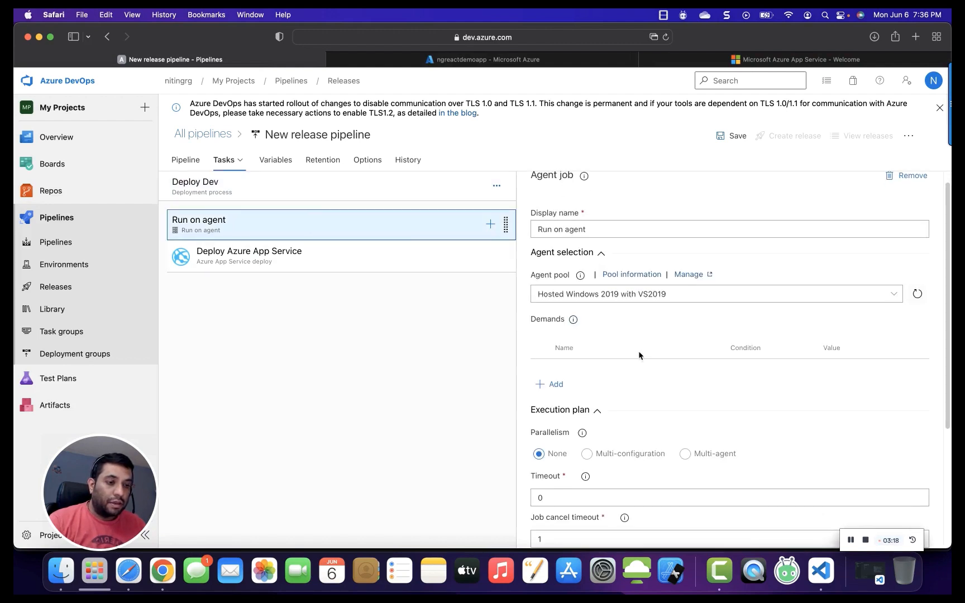
{"action": "scroll", "coordinate": [639, 350], "scroll_direction": "down", "scroll_amount": 5}
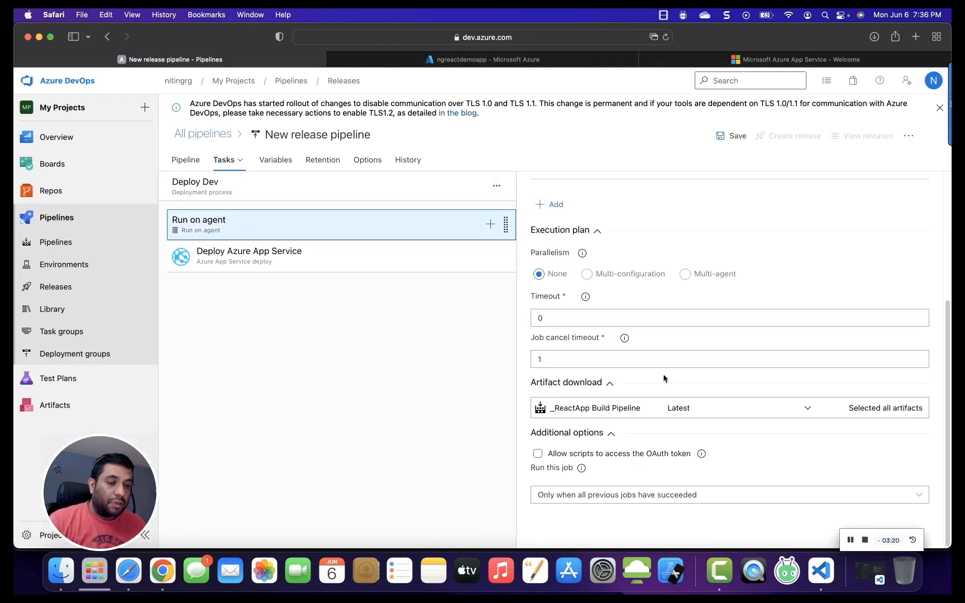
{"action": "scroll", "coordinate": [626, 360], "scroll_direction": "up", "scroll_amount": 5}
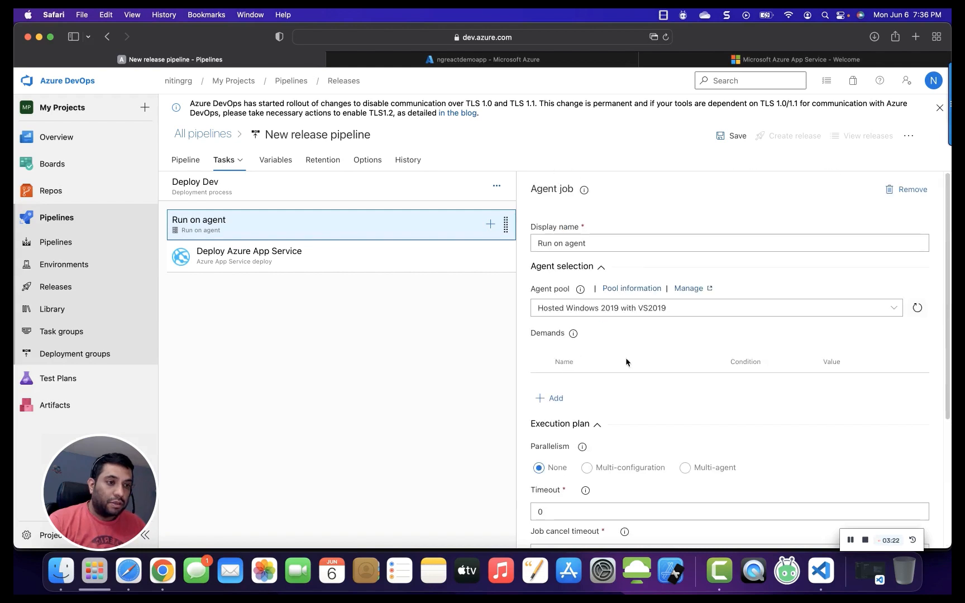
{"action": "scroll", "coordinate": [626, 362], "scroll_direction": "down", "scroll_amount": 1}
{"action": "scroll", "coordinate": [627, 363], "scroll_direction": "down", "scroll_amount": 5}
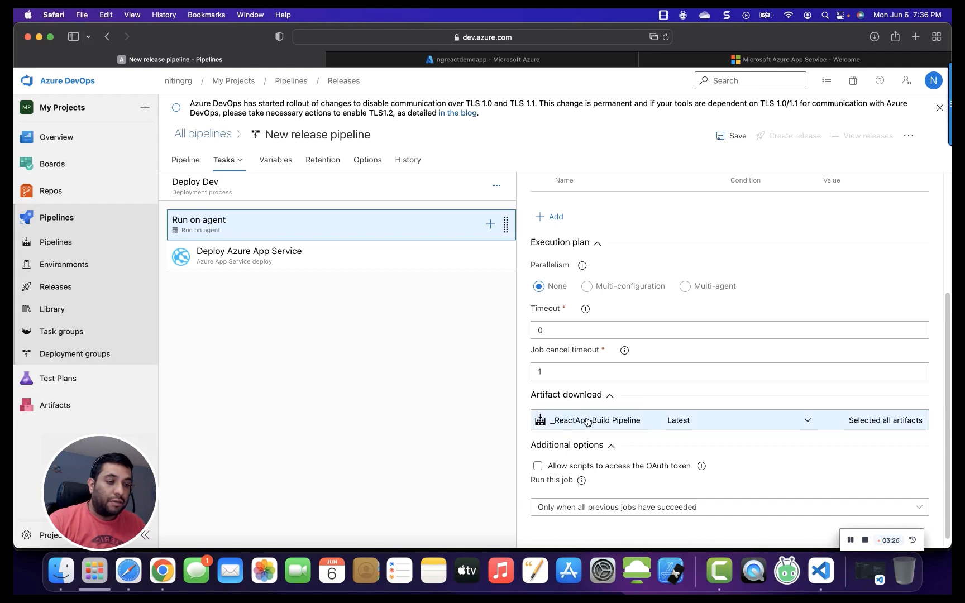
Review the Azure App Service deploy task settings, expanding each optional section from file transforms to output variables.
{"action": "left_click", "coordinate": [343, 263]}
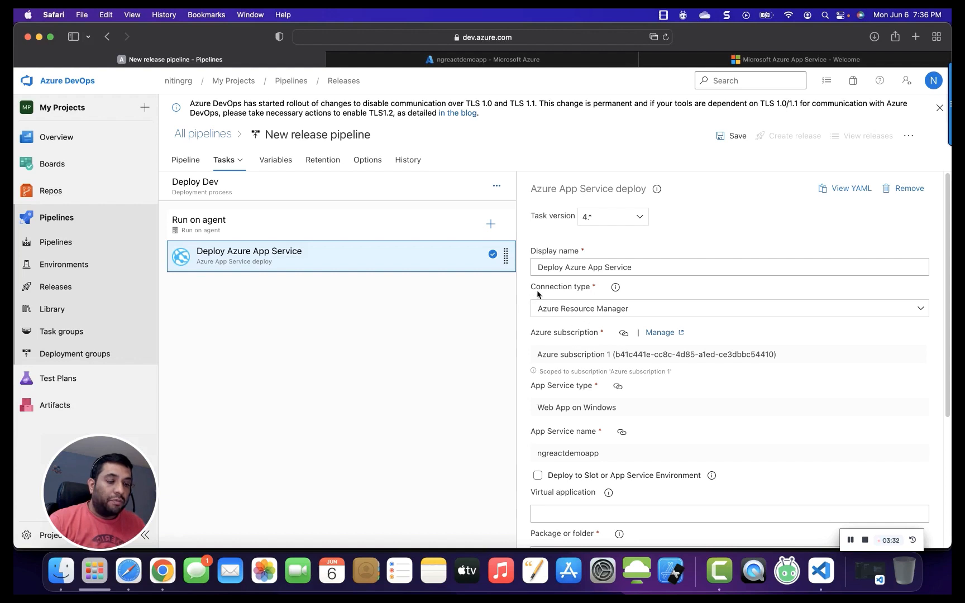
{"action": "left_click_drag", "start_coordinate": [531, 292], "coordinate": [581, 289]}
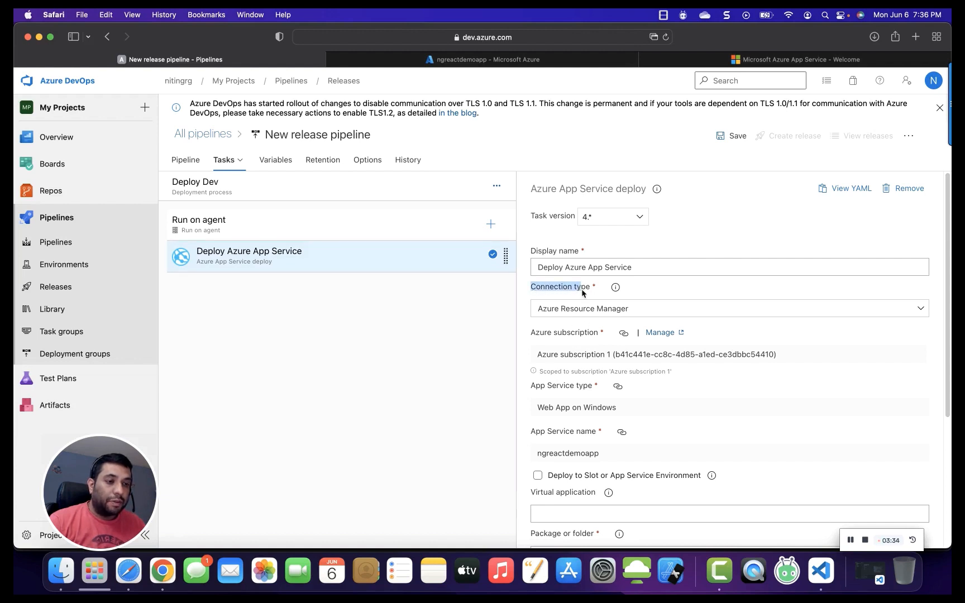
{"action": "left_click", "coordinate": [589, 356]}
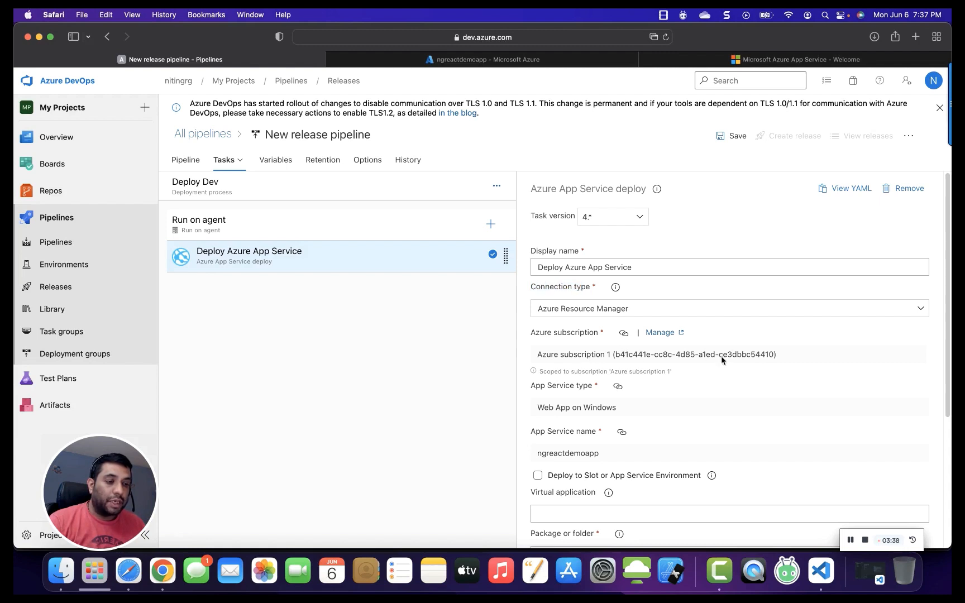
{"action": "scroll", "coordinate": [621, 397], "scroll_direction": "down", "scroll_amount": 1}
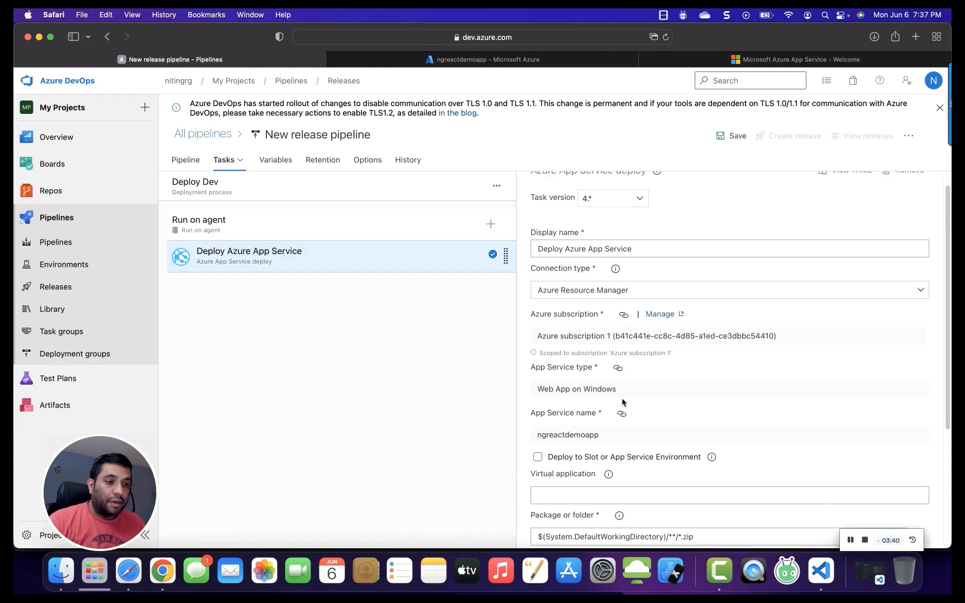
{"action": "scroll", "coordinate": [621, 397], "scroll_direction": "down", "scroll_amount": 6}
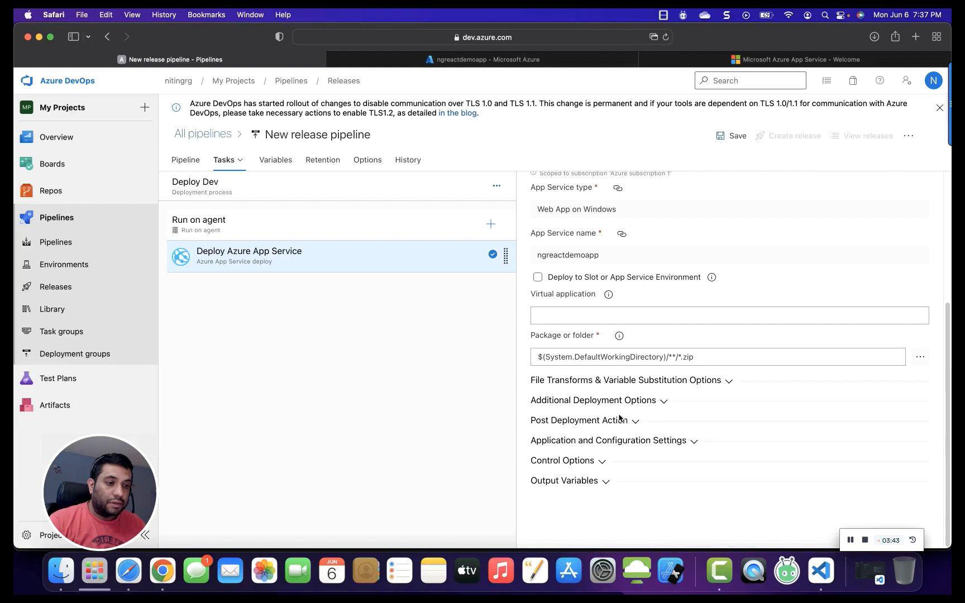
{"action": "left_click", "coordinate": [599, 382]}
{"action": "scroll", "coordinate": [598, 391], "scroll_direction": "down", "scroll_amount": 5}
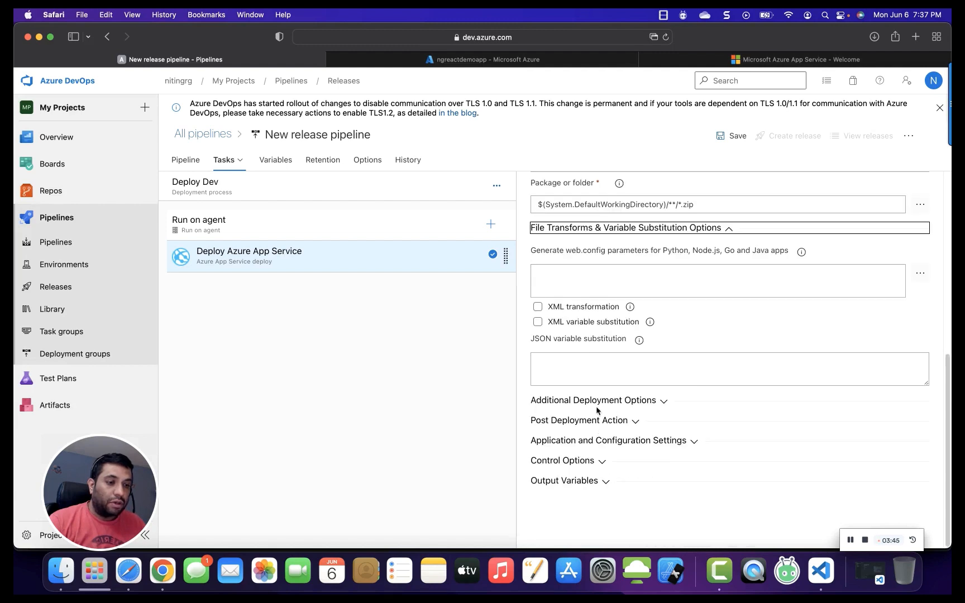
{"action": "left_click", "coordinate": [596, 403]}
{"action": "left_click", "coordinate": [593, 443]}
{"action": "scroll", "coordinate": [593, 490], "scroll_direction": "down", "scroll_amount": 3}
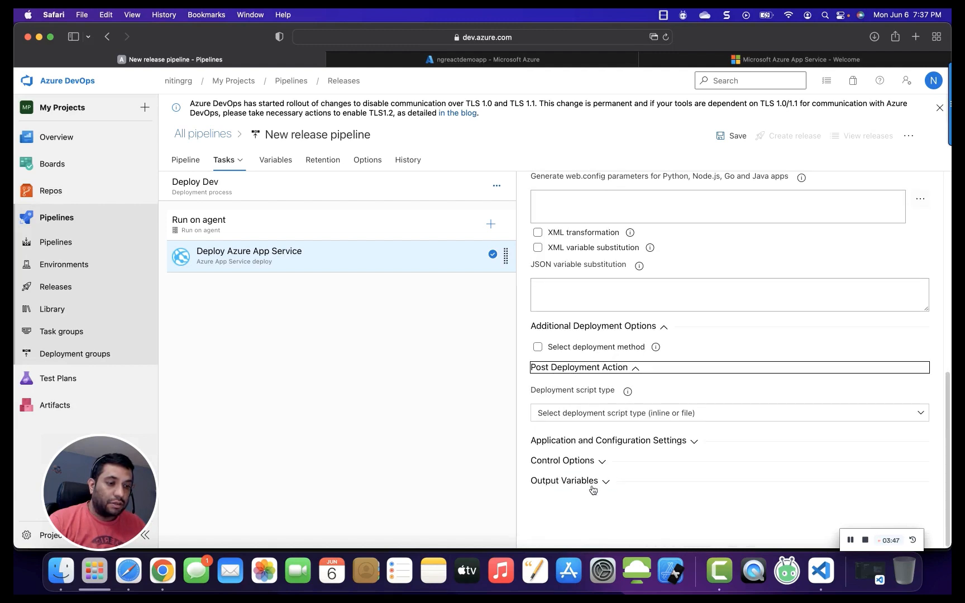
{"action": "left_click", "coordinate": [598, 442]}
{"action": "scroll", "coordinate": [584, 500], "scroll_direction": "down", "scroll_amount": 4}
{"action": "left_click", "coordinate": [580, 463]}
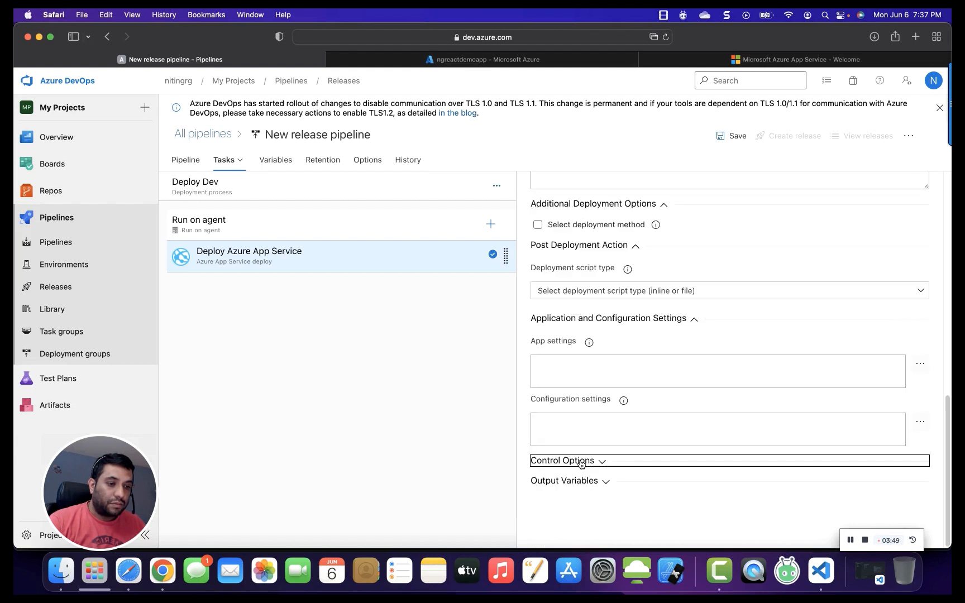
{"action": "scroll", "coordinate": [588, 479], "scroll_direction": "down", "scroll_amount": 5}
{"action": "left_click", "coordinate": [583, 483]}
{"action": "scroll", "coordinate": [583, 480], "scroll_direction": "down", "scroll_amount": 1}
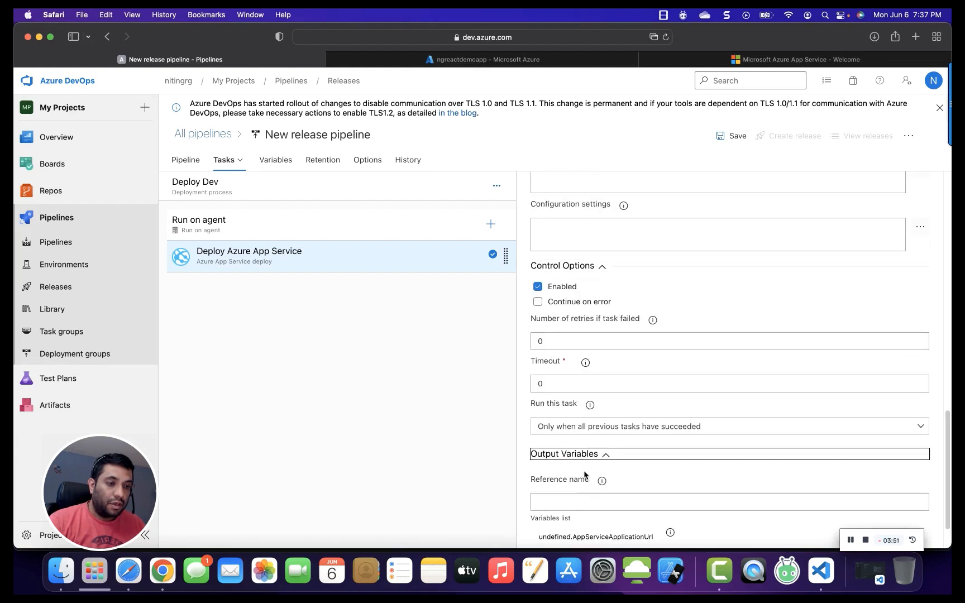
{"action": "scroll", "coordinate": [581, 465], "scroll_direction": "up", "scroll_amount": 15}
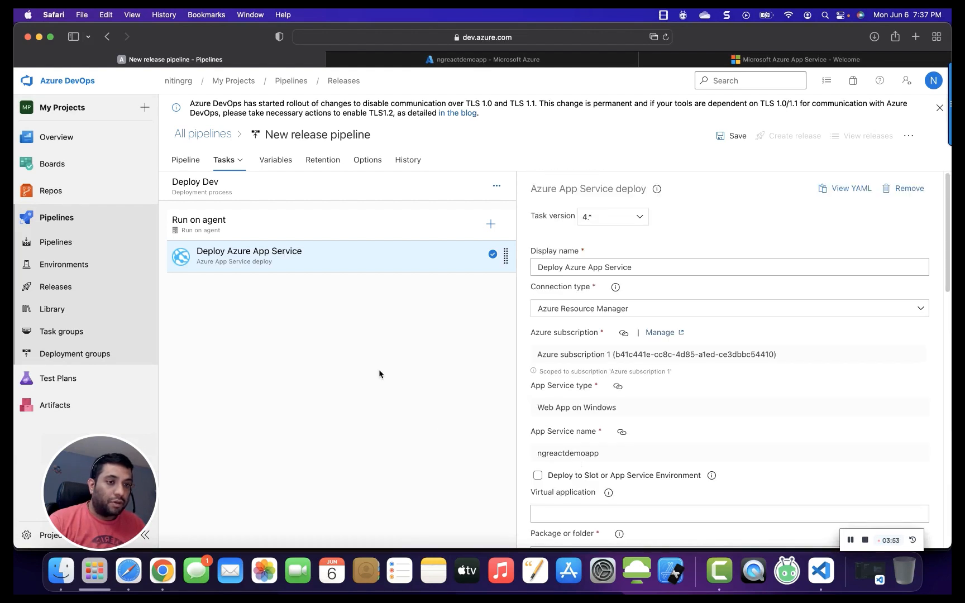
Save the release pipeline with a comment about creating a pipeline for deploying the React test app.
{"action": "left_click", "coordinate": [732, 136]}
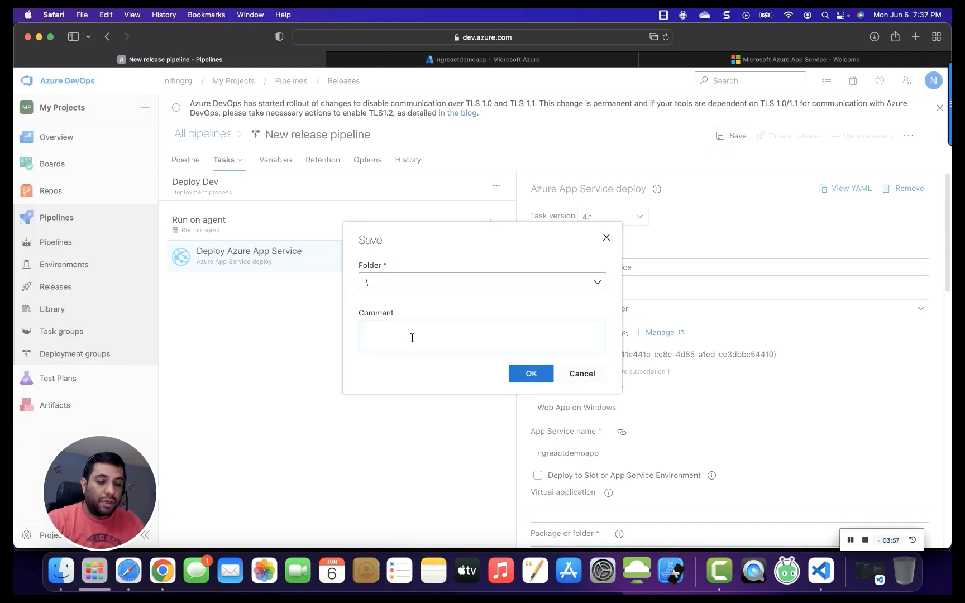
{"action": "type", "text": "Created"}
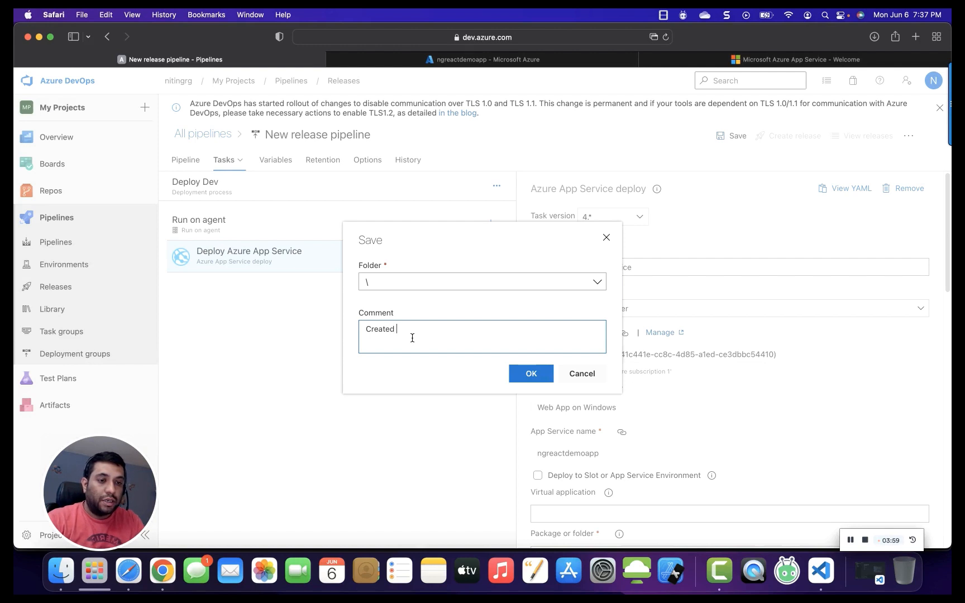
{"action": "type", "text": " Pipeline for Dep"}
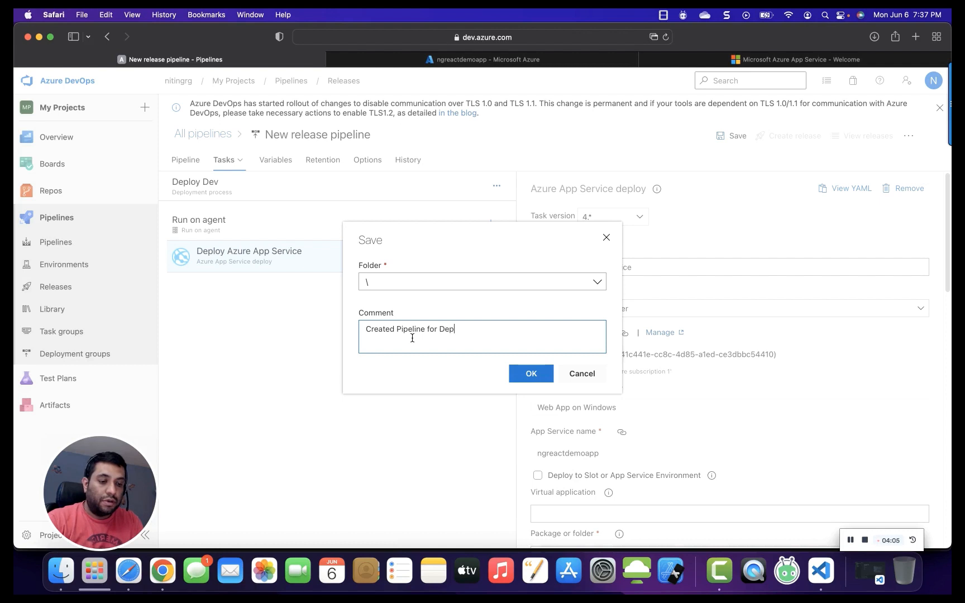
{"action": "type", "text": "loying Re"}
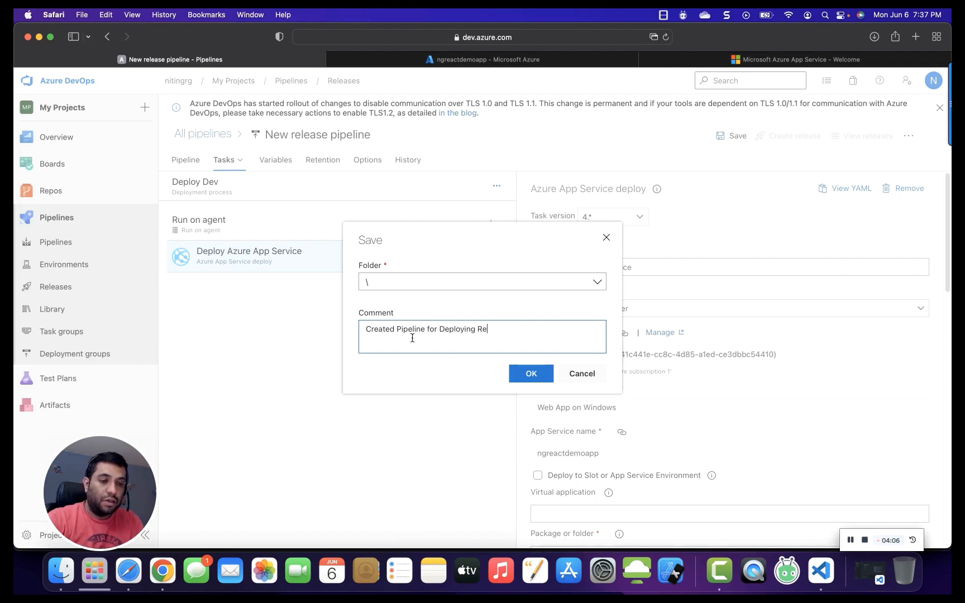
{"action": "type", "text": "act Appli"}
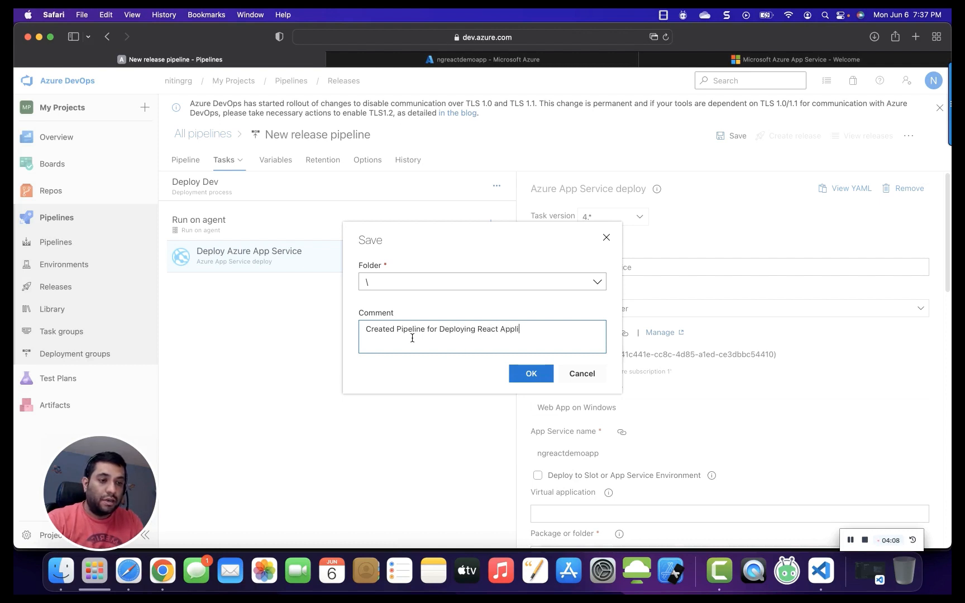
{"action": "key", "text": "BackSpace"}
{"action": "key", "text": "BackSpace"}
{"action": "key", "text": "BackSpace"}
{"action": "key", "text": "BackSpace"}
{"action": "key", "text": "BackSpace"}
{"action": "key", "text": "BackSpace"}
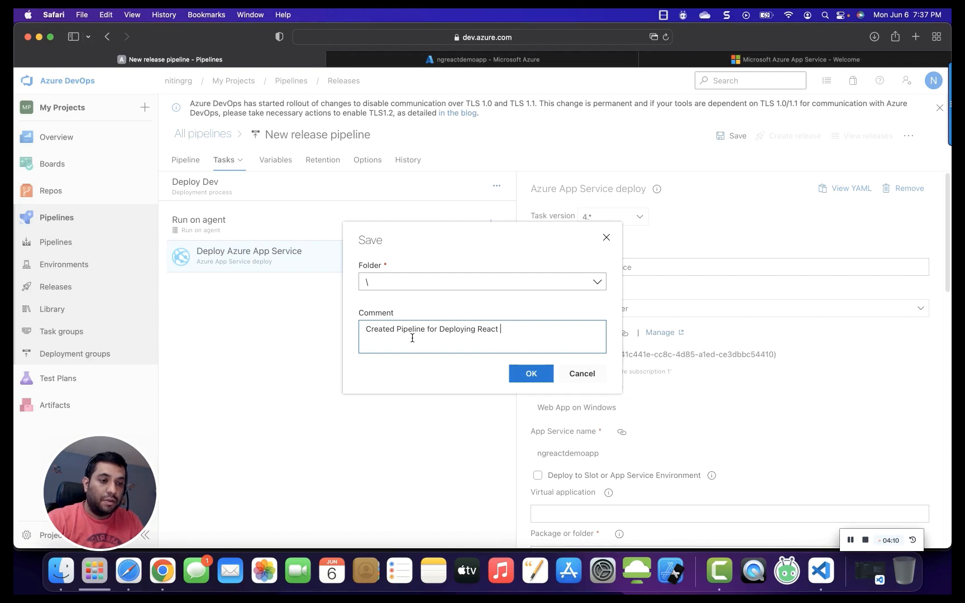
{"action": "type", "text": "Test App"}
{"action": "left_click", "coordinate": [515, 373]}
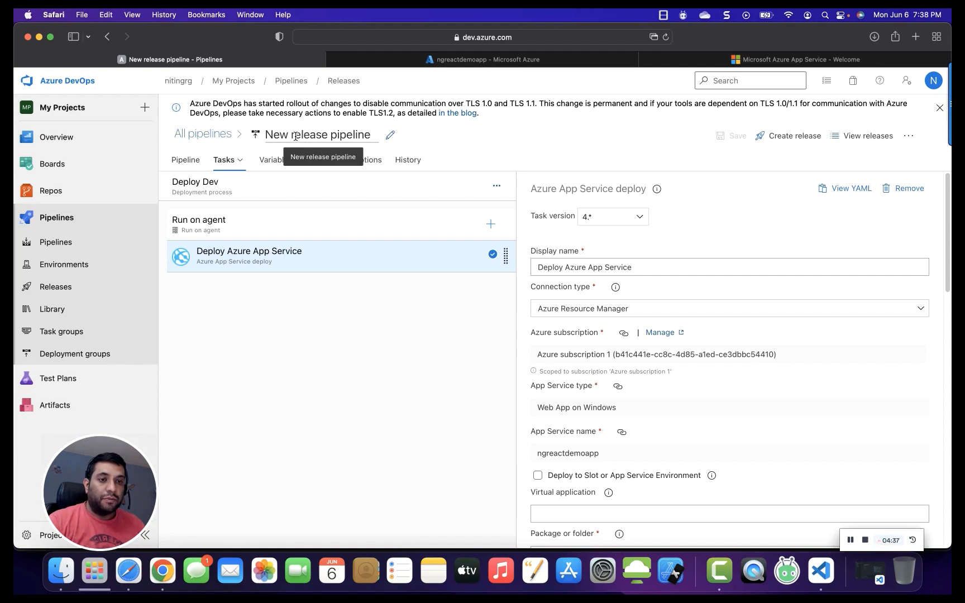
Rename the release pipeline to ReactApp Deploy To ngreactdemoapp, copying the web app name from the Azure portal.
{"action": "left_click_drag", "start_coordinate": [371, 136], "coordinate": [267, 136]}
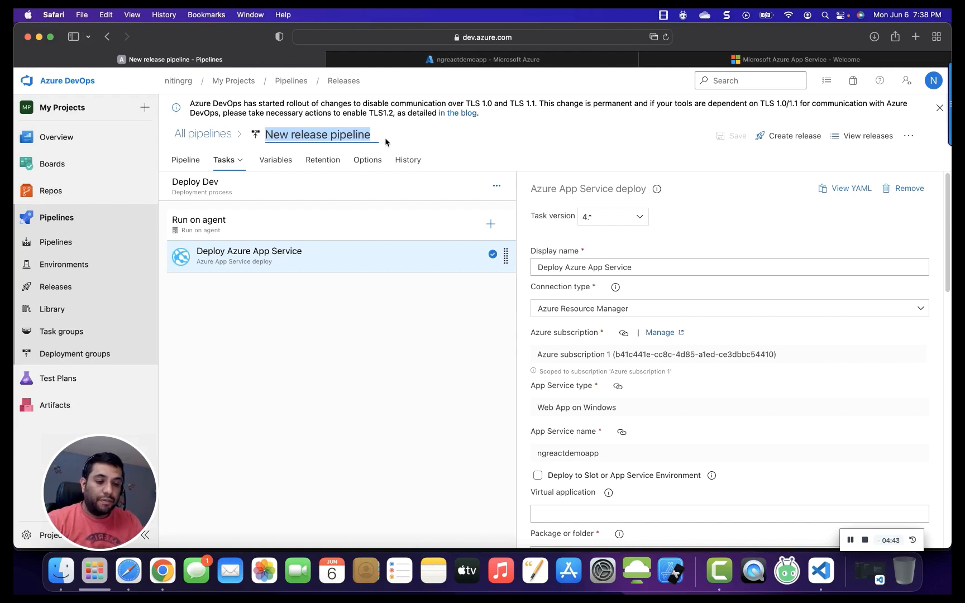
{"action": "type", "text": "React"}
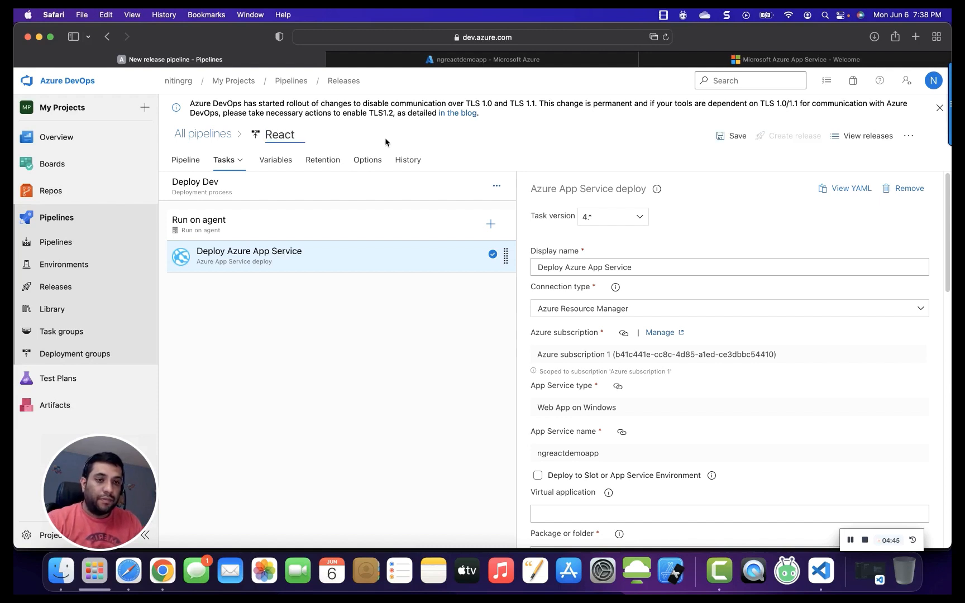
{"action": "type", "text": "App D"}
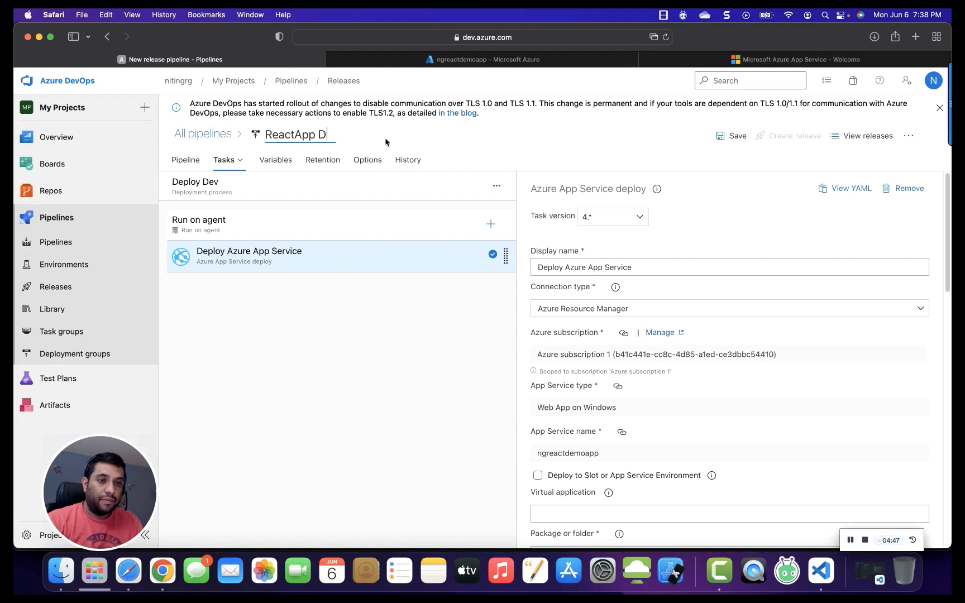
{"action": "type", "text": "eplo"}
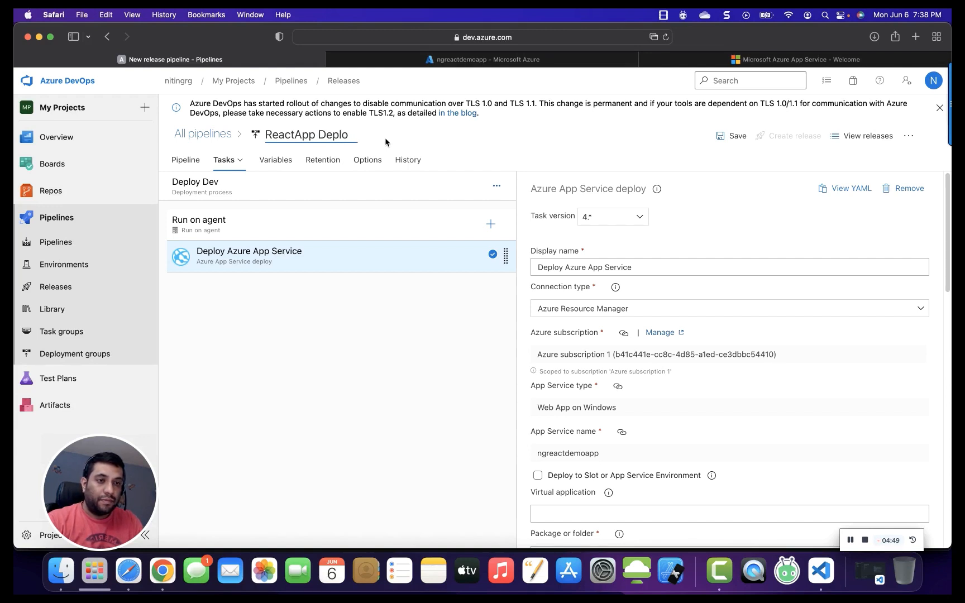
{"action": "type", "text": "y"}
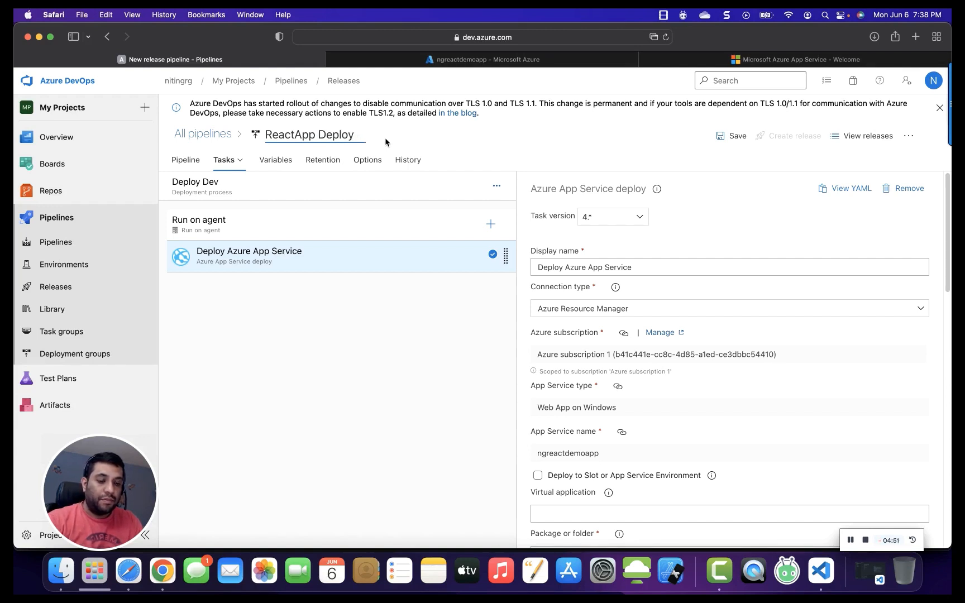
{"action": "type", "text": " To"}
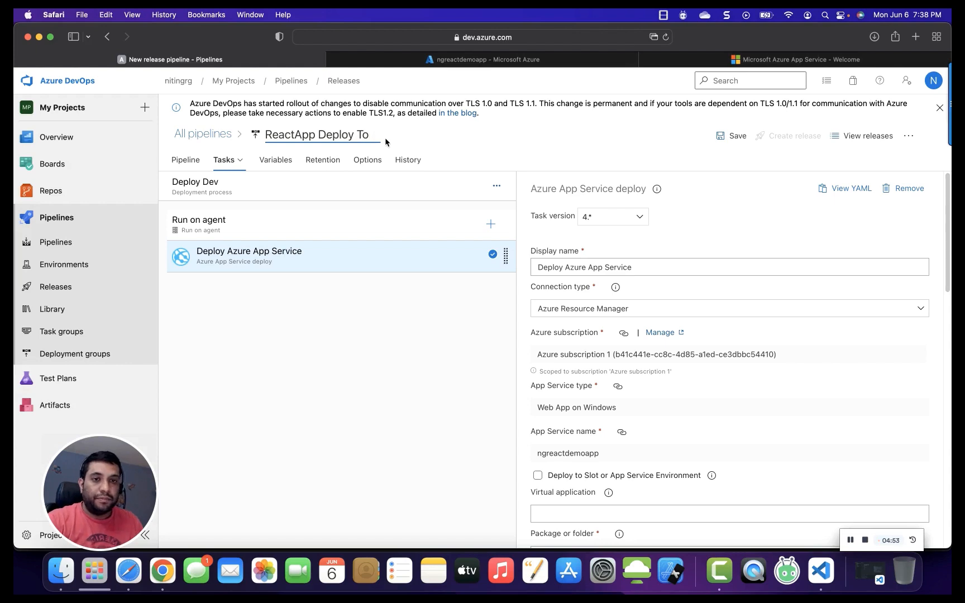
{"action": "left_click", "coordinate": [492, 59]}
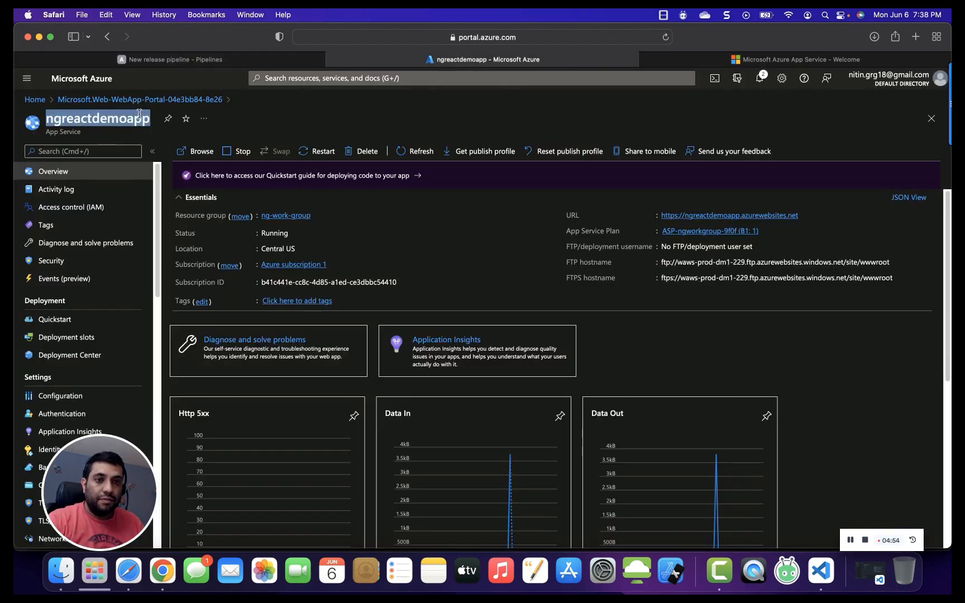
{"action": "right_click", "coordinate": [101, 119]}
{"action": "left_click", "coordinate": [179, 170]}
{"action": "left_click", "coordinate": [188, 61]}
{"action": "left_click", "coordinate": [380, 133]}
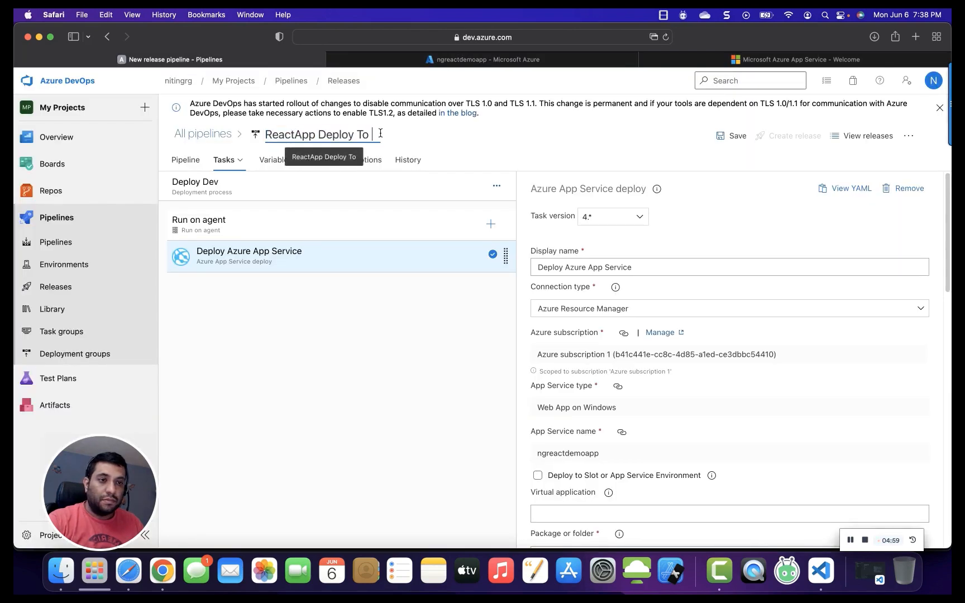
{"action": "key", "text": "super+v"}
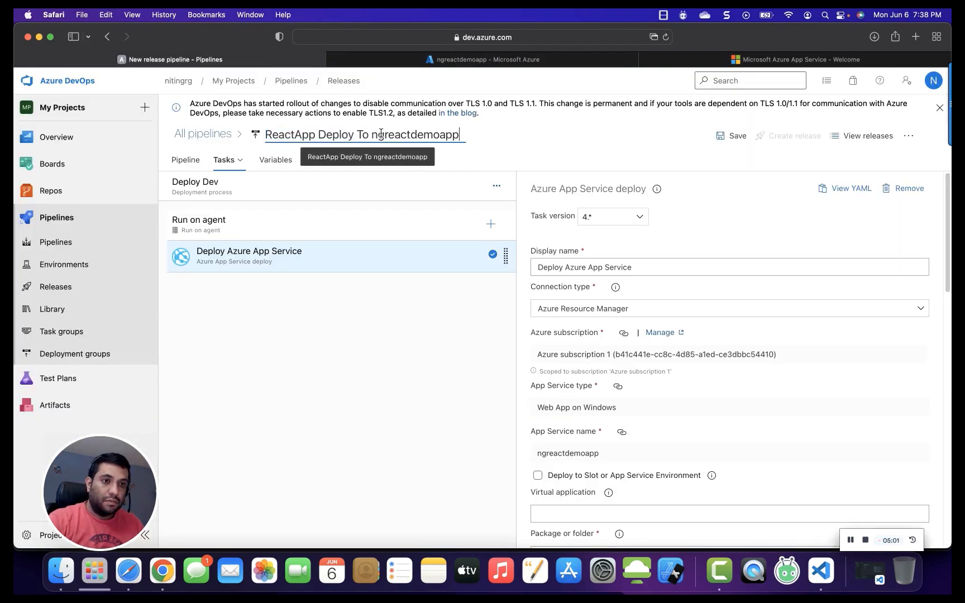
Save the renamed release pipeline and create a new release from it.
{"action": "left_click", "coordinate": [733, 136]}
{"action": "left_click", "coordinate": [532, 352]}
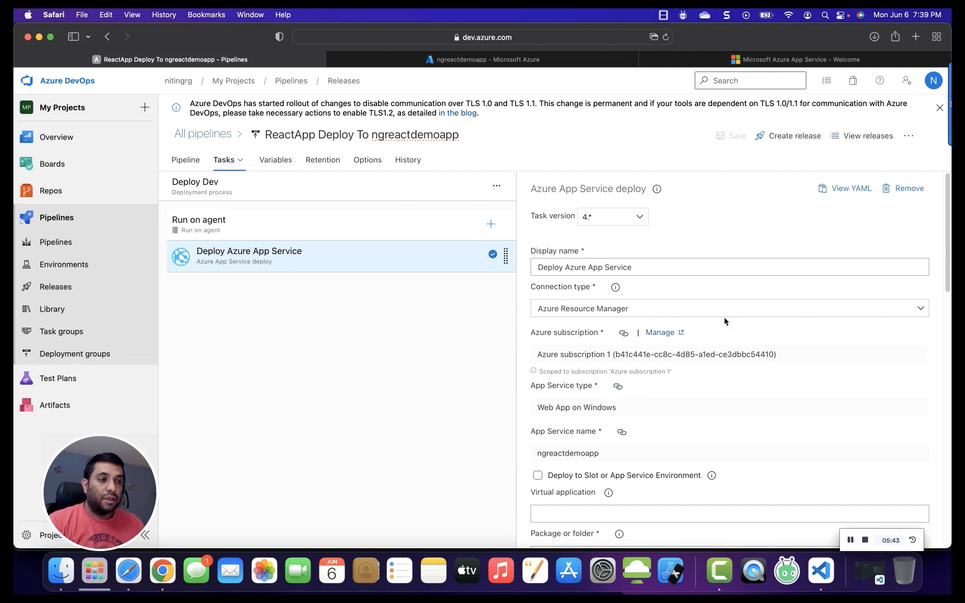
{"action": "left_click", "coordinate": [781, 140]}
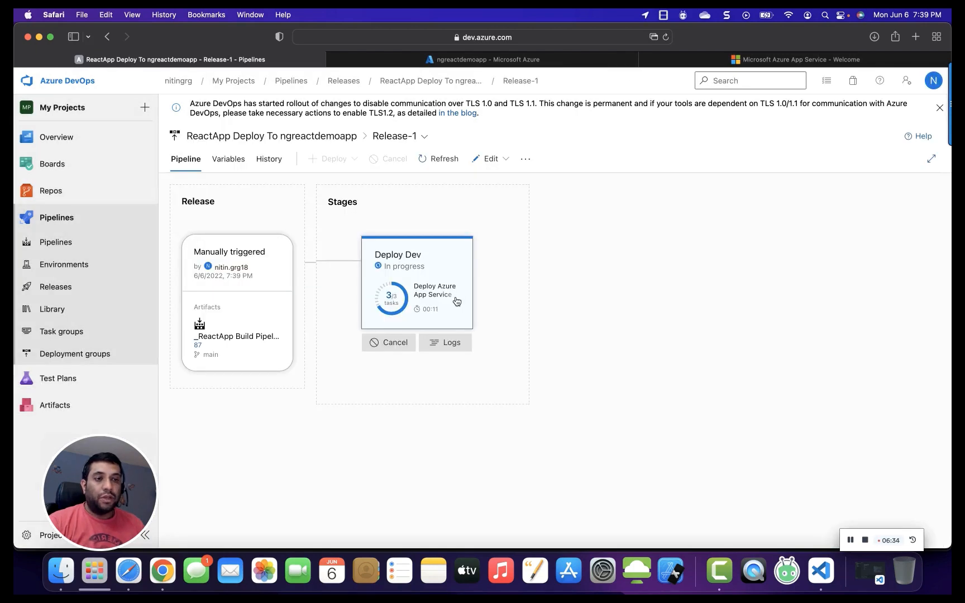
Monitor the release's Deploy Dev stage, opening its summary and deployment logs, then return to the Azure portal tab.
{"action": "left_click", "coordinate": [471, 60]}
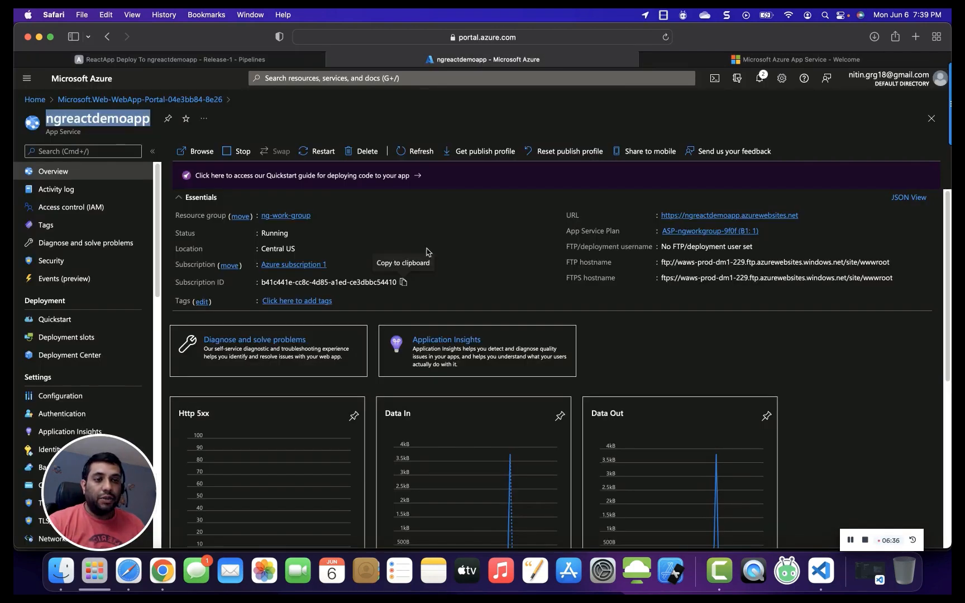
{"action": "left_click", "coordinate": [272, 68]}
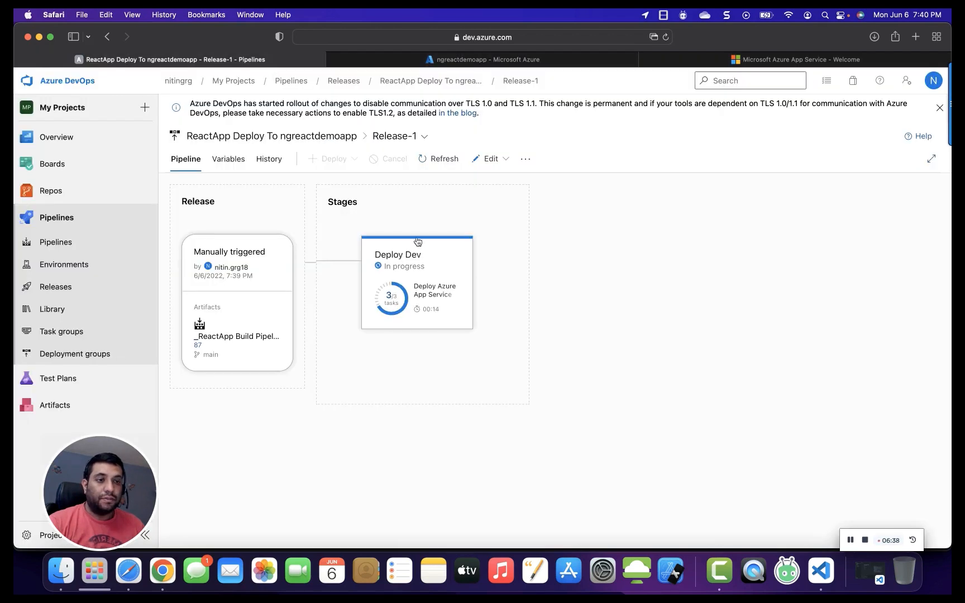
{"action": "mouse_move", "coordinate": [453, 294]}
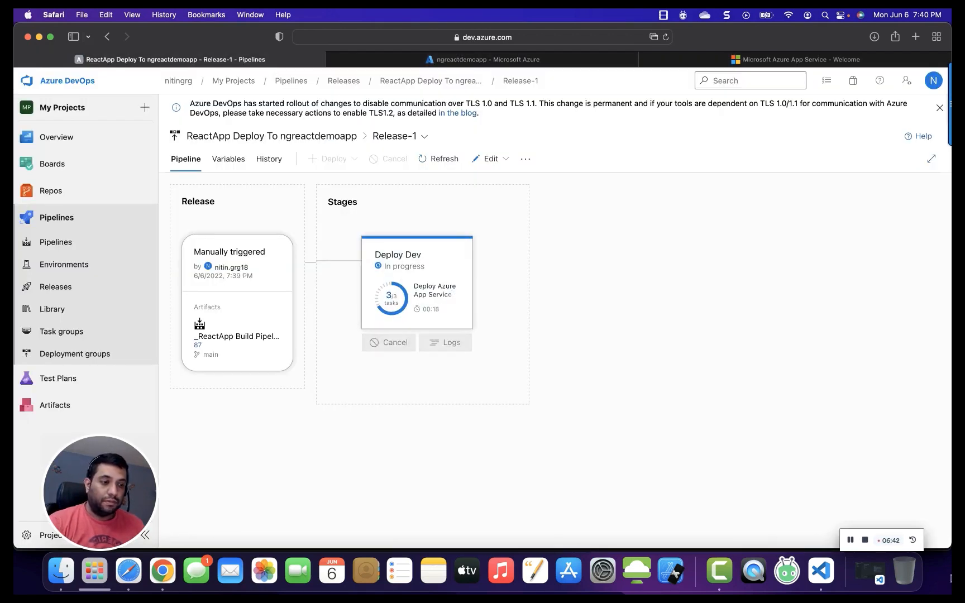
{"action": "left_click", "coordinate": [402, 274]}
{"action": "left_click", "coordinate": [398, 275]}
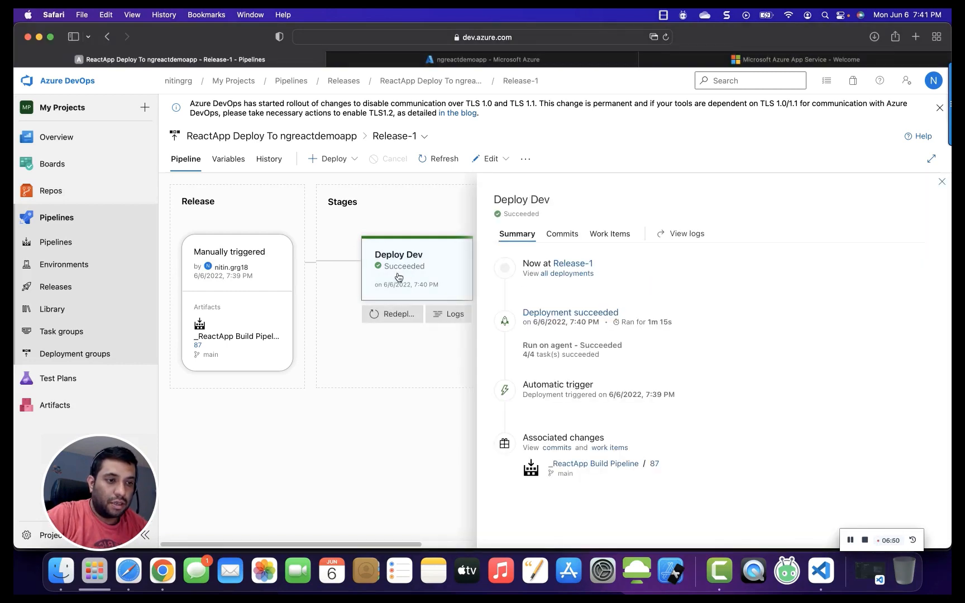
{"action": "left_click", "coordinate": [448, 313]}
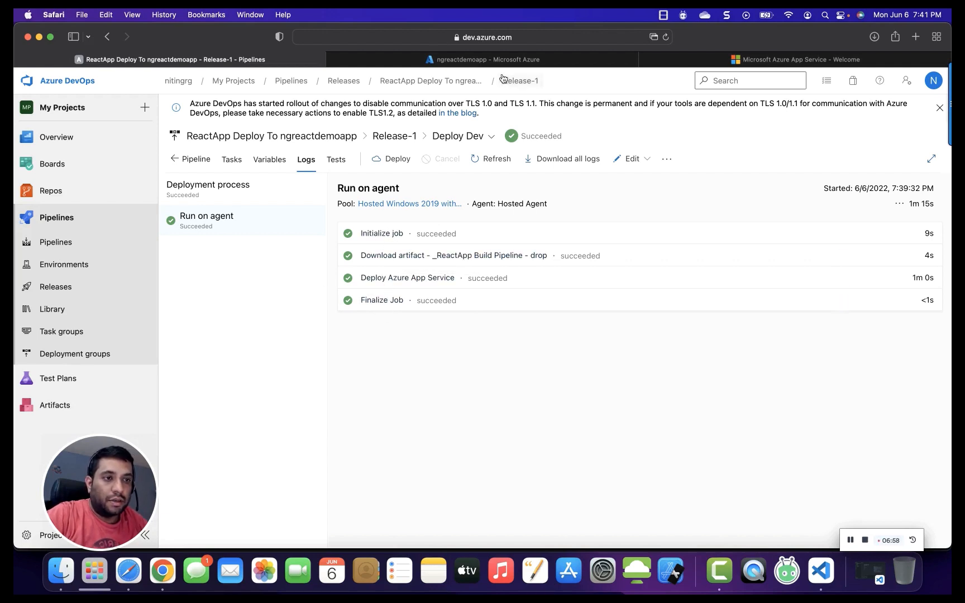
{"action": "left_click", "coordinate": [491, 61]}
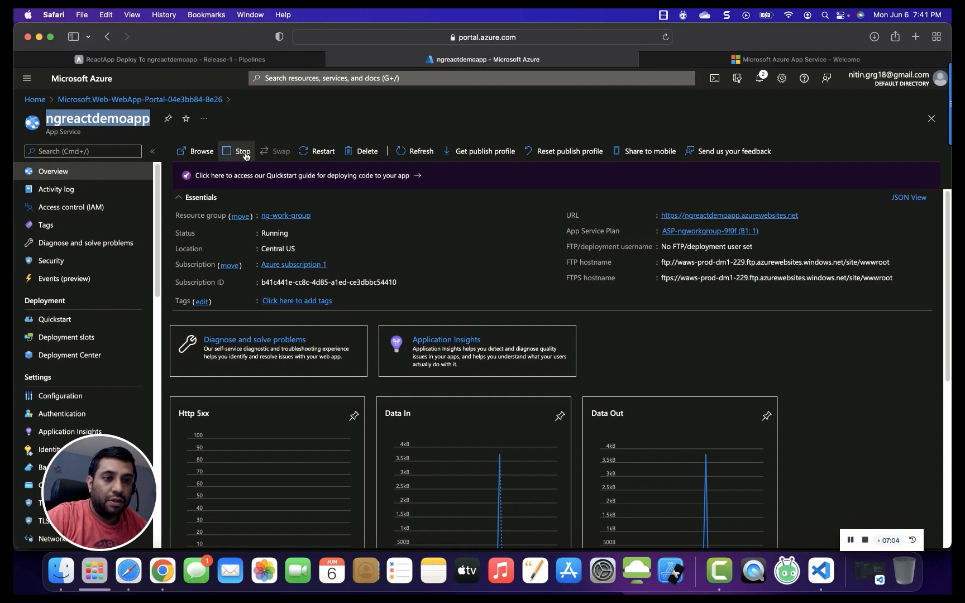
Restart the ngreactdemoapp web app, confirming the restart, and refresh its overview.
{"action": "left_click", "coordinate": [310, 155]}
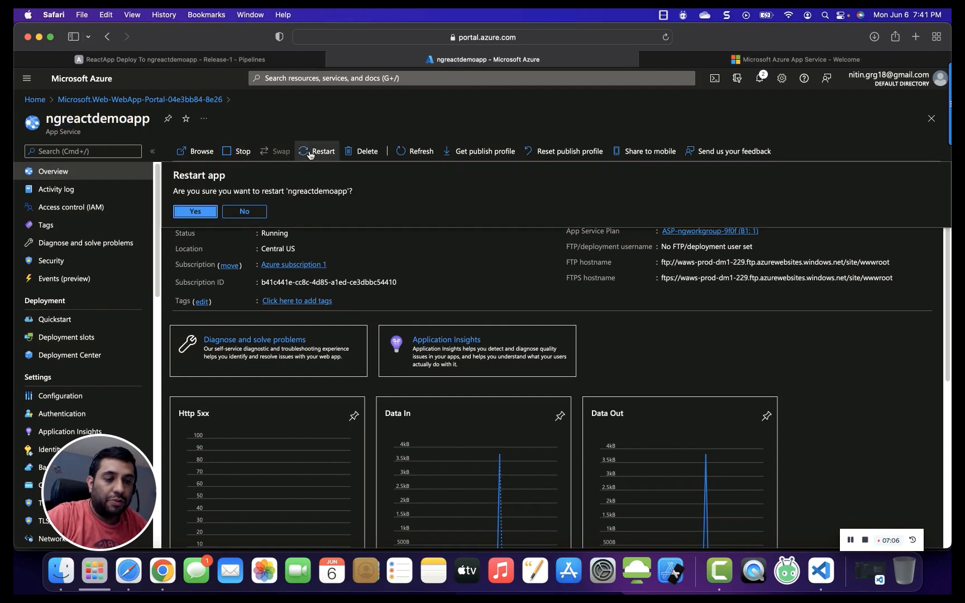
{"action": "left_click", "coordinate": [204, 213]}
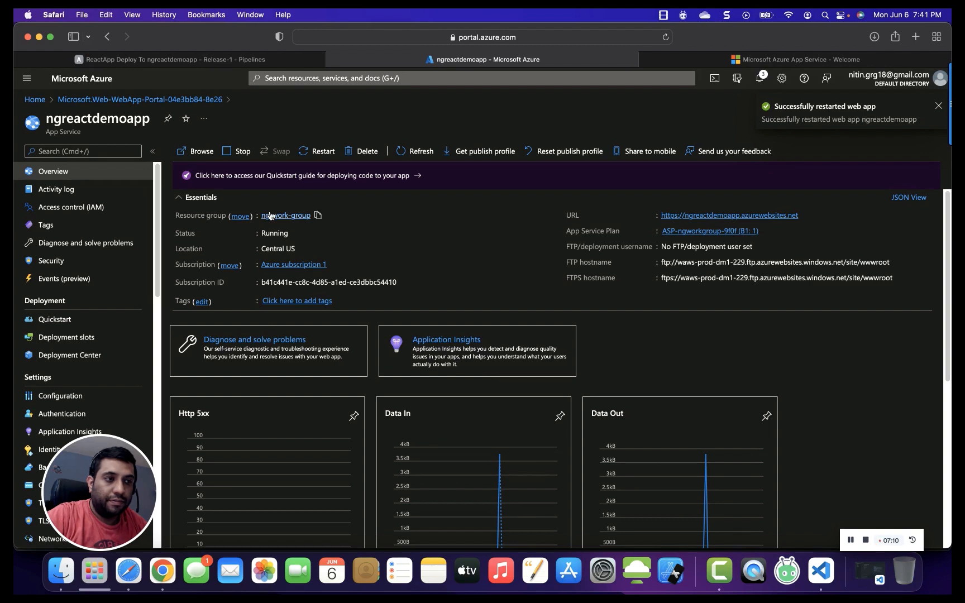
{"action": "left_click", "coordinate": [413, 151]}
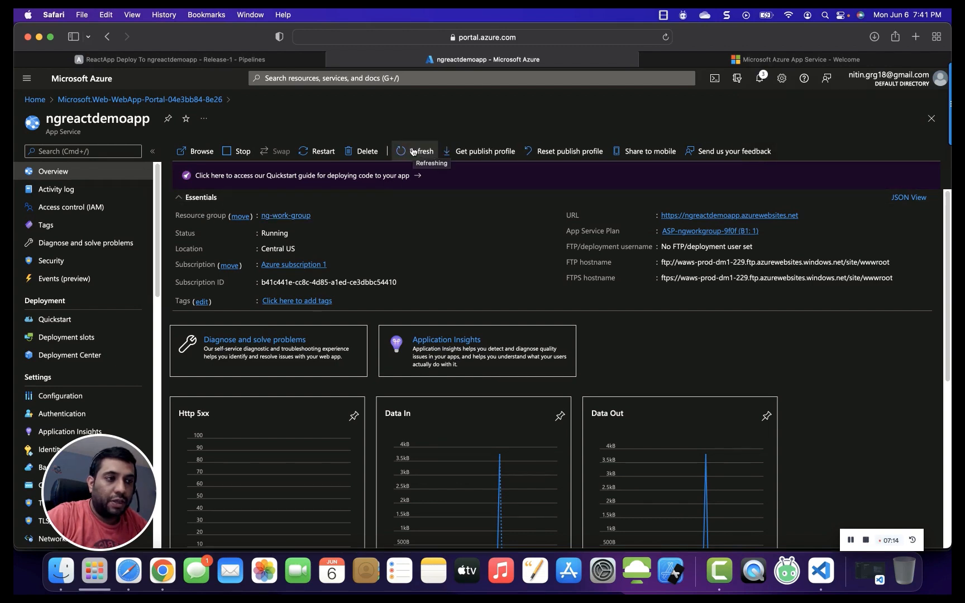
Reload the ngreactdemoapp.azurewebsites.net site in its tab to view the deployed React app.
{"action": "left_click", "coordinate": [681, 63]}
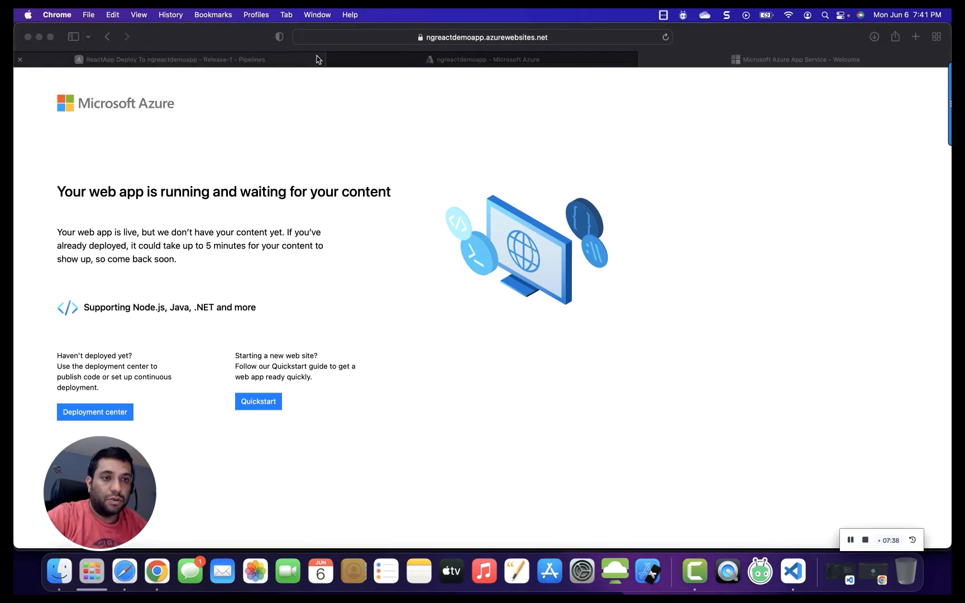
{"action": "left_click", "coordinate": [469, 37]}
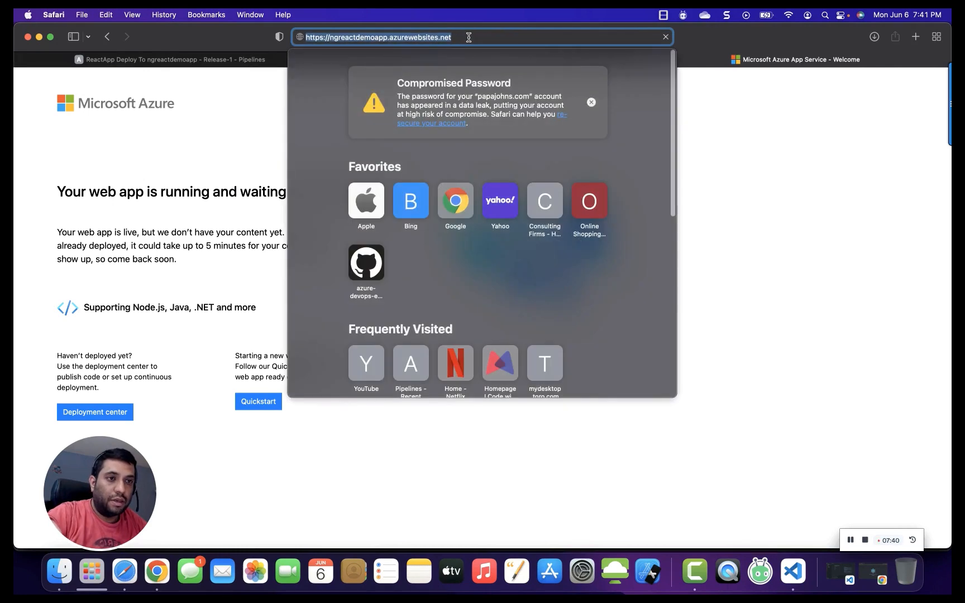
{"action": "left_click", "coordinate": [567, 34]}
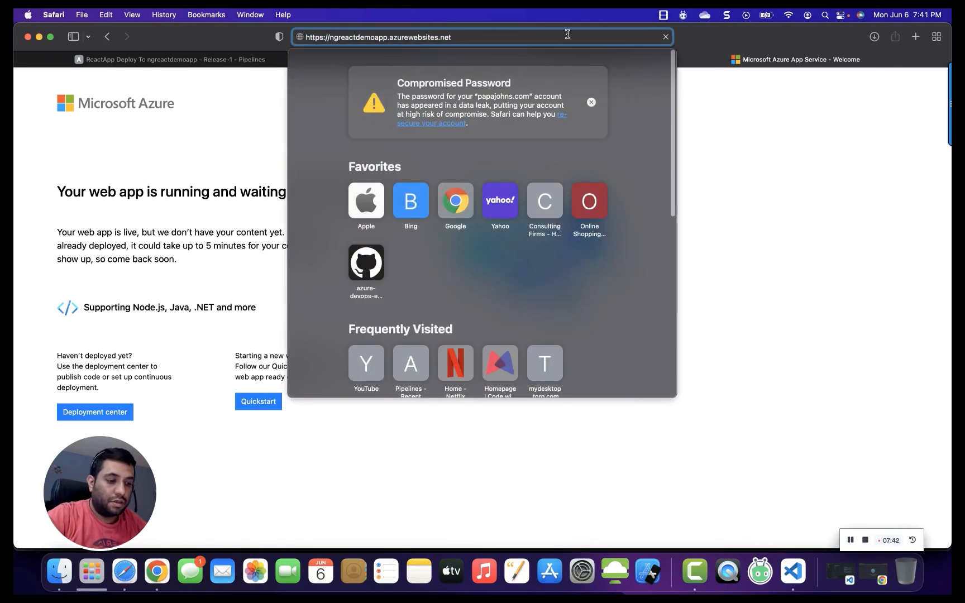
{"action": "key", "text": "Return"}
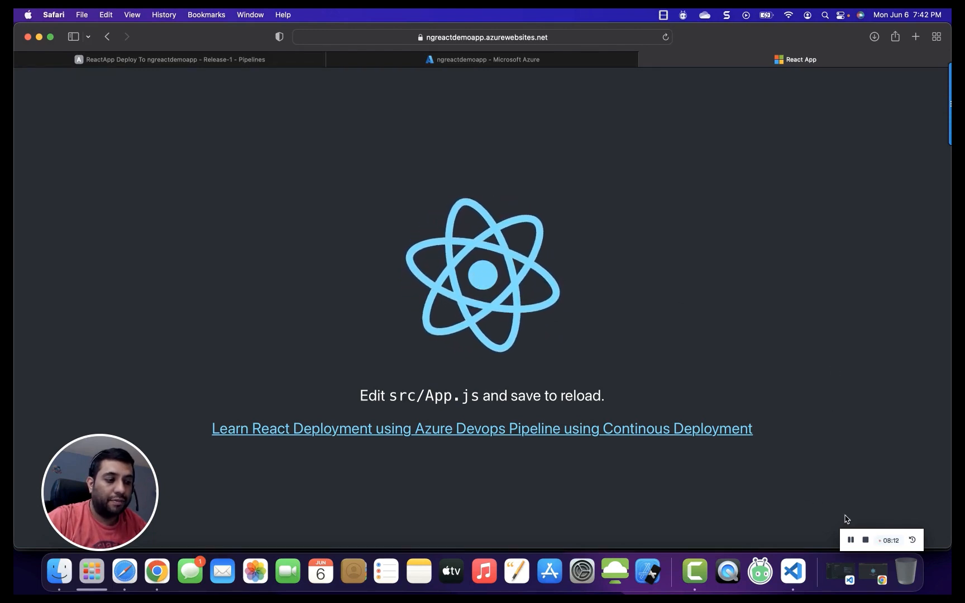
{"action": "left_click", "coordinate": [856, 541]}
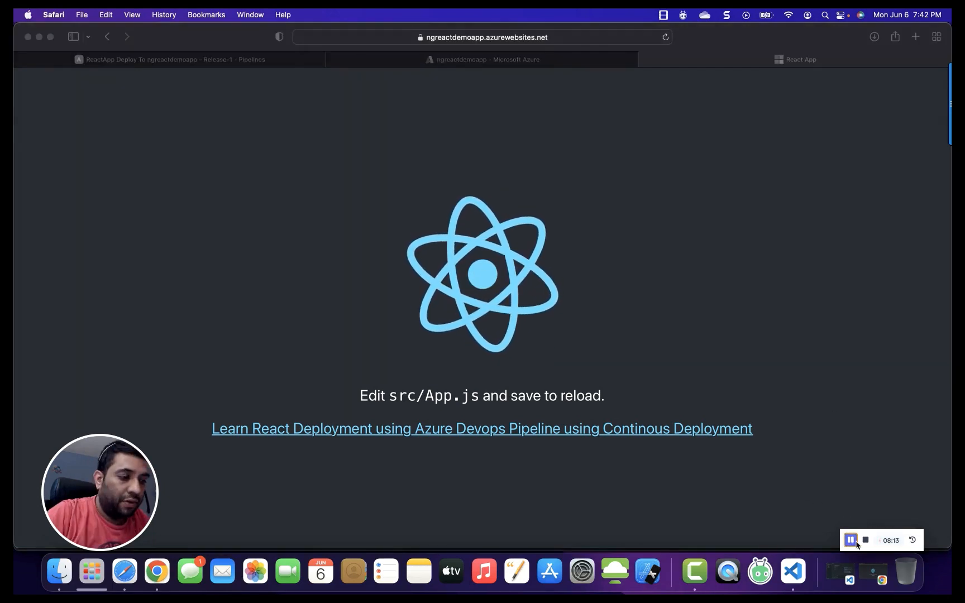
Return to Azure DevOps Repos and open app/src/App.js in the reactapp repository for editing.
{"action": "left_click", "coordinate": [149, 65]}
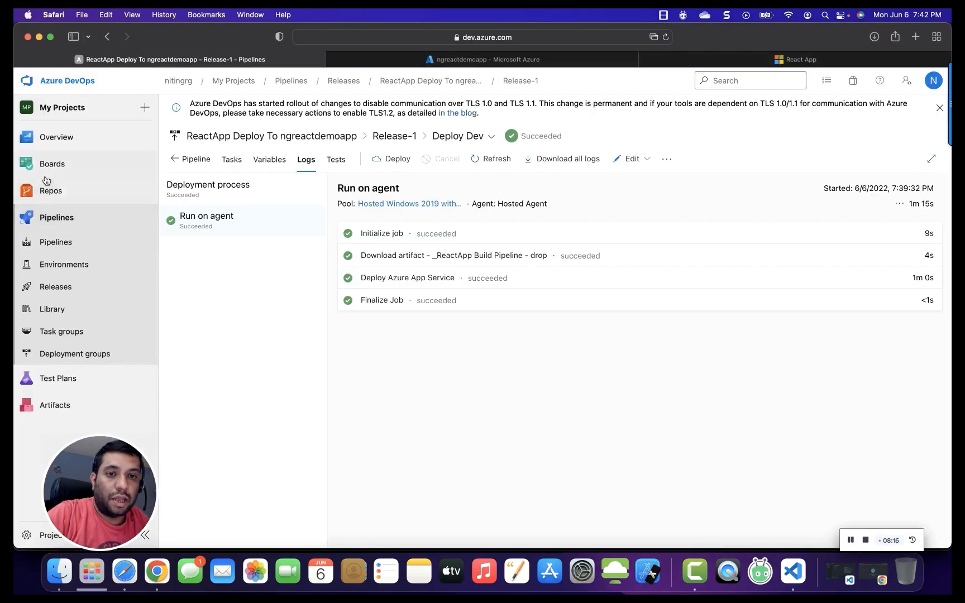
{"action": "left_click", "coordinate": [153, 191]}
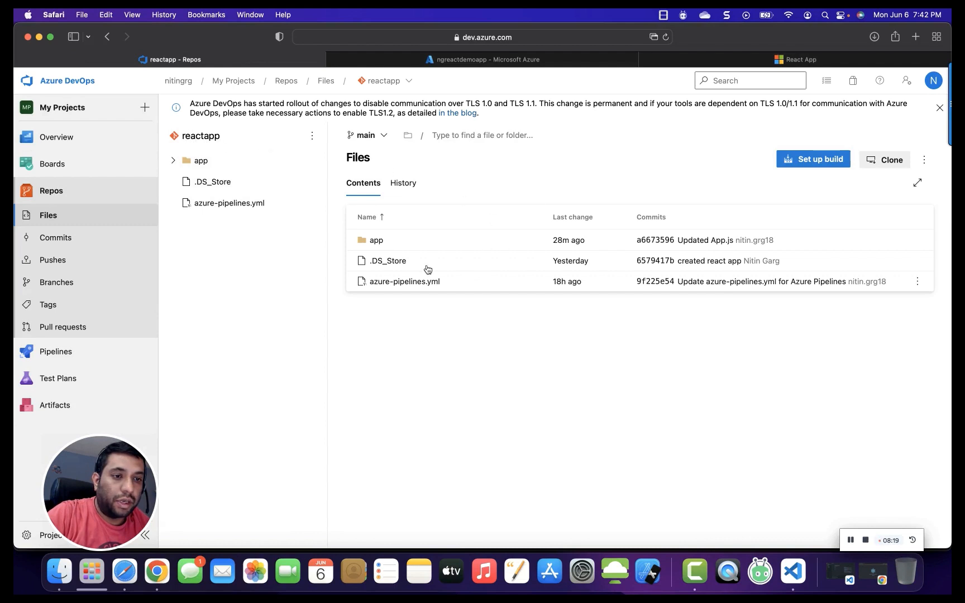
{"action": "left_click", "coordinate": [374, 241]}
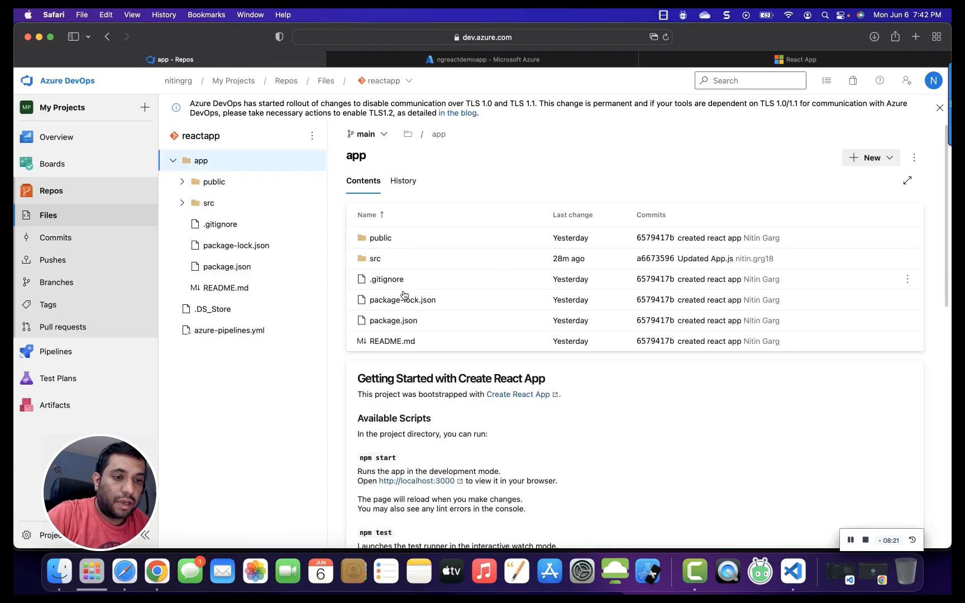
{"action": "left_click", "coordinate": [377, 262]}
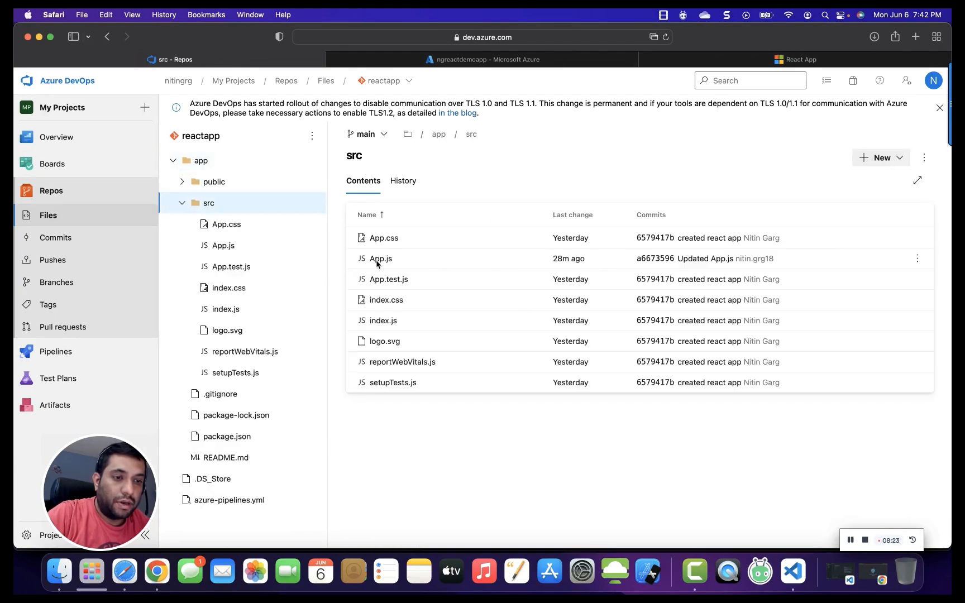
{"action": "left_click", "coordinate": [379, 260]}
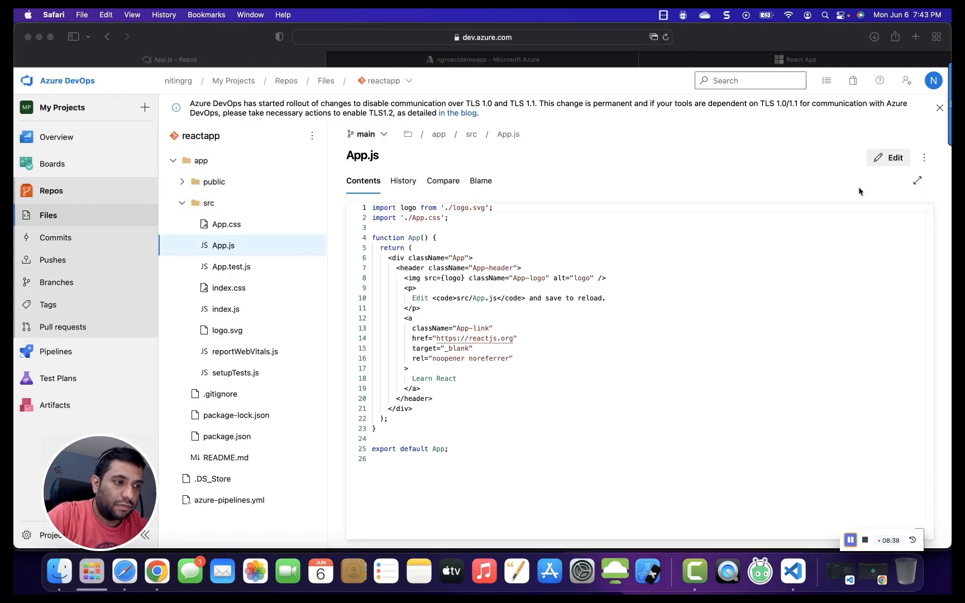
{"action": "left_click", "coordinate": [890, 162]}
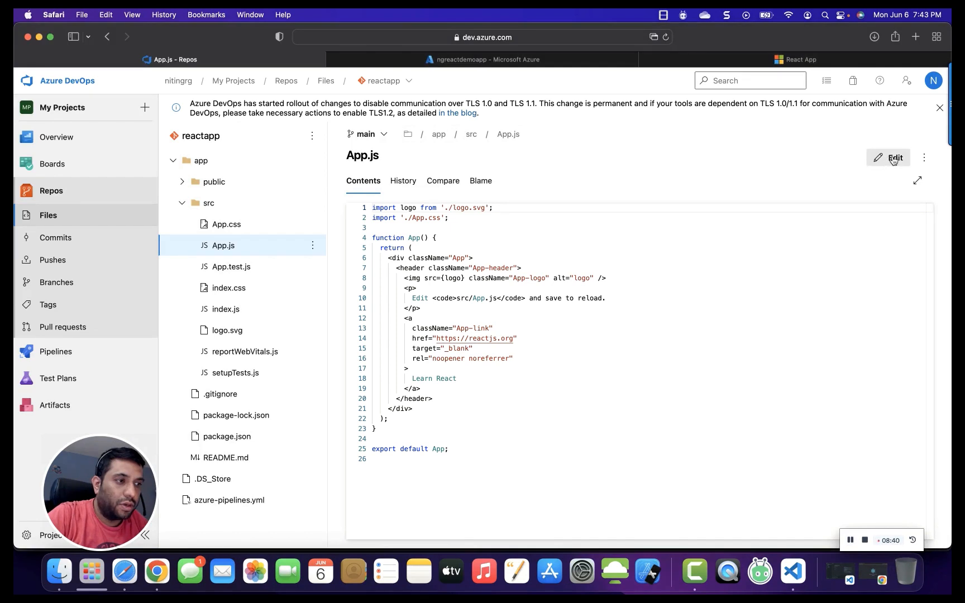
{"action": "left_click", "coordinate": [892, 159]}
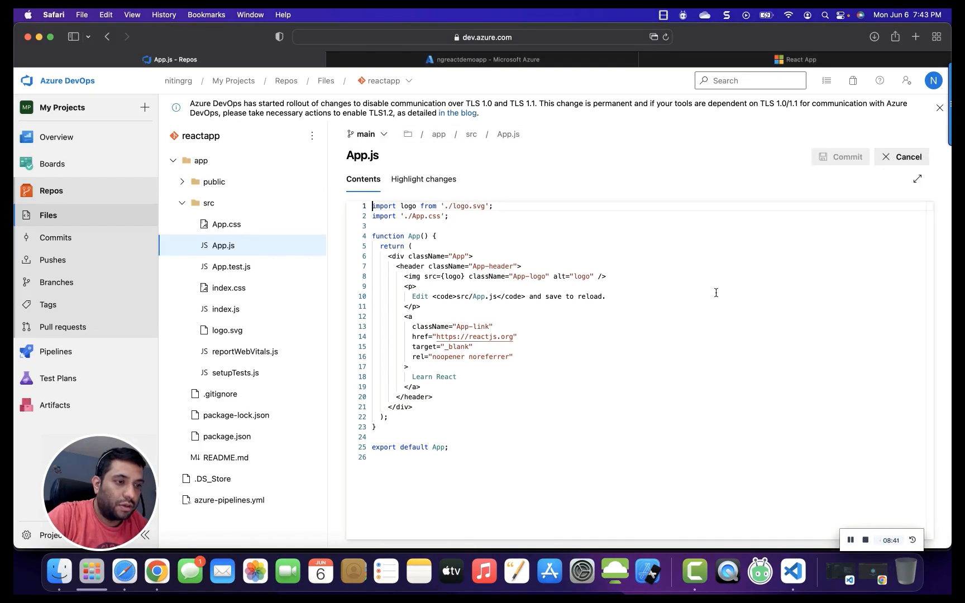
Replace the link text on line 18 with 'Deploying React App To App Service Created By' plus the author's name, and commit to main.
{"action": "left_click", "coordinate": [467, 379]}
{"action": "type", "text": "w"}
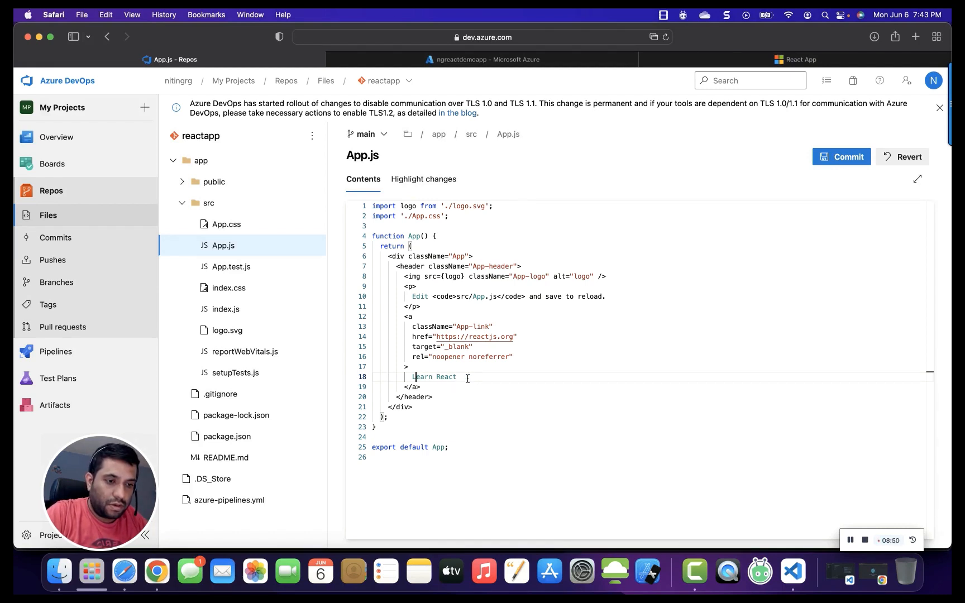
{"action": "key", "text": "BackSpace"}
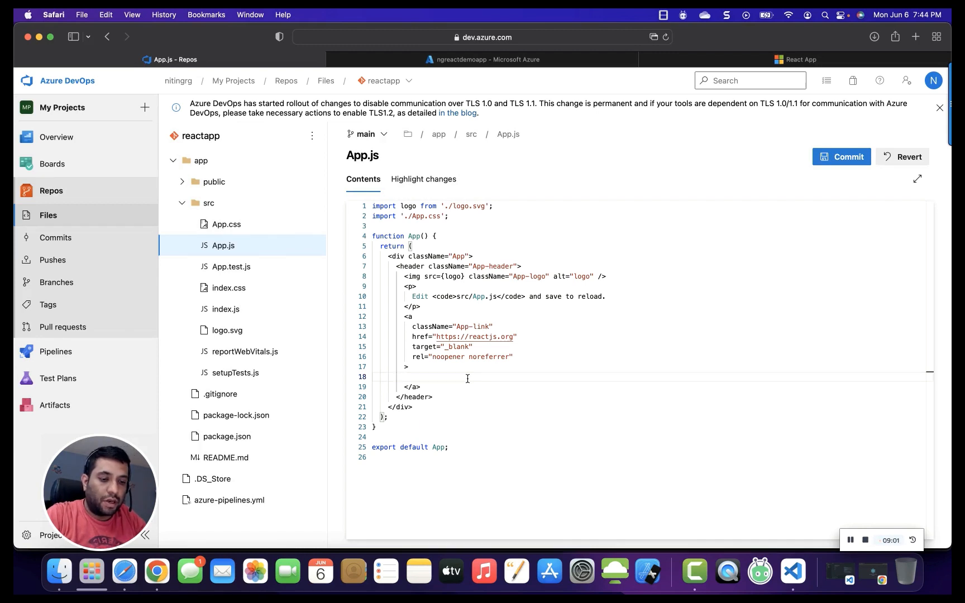
{"action": "type", "text": "Deplo"}
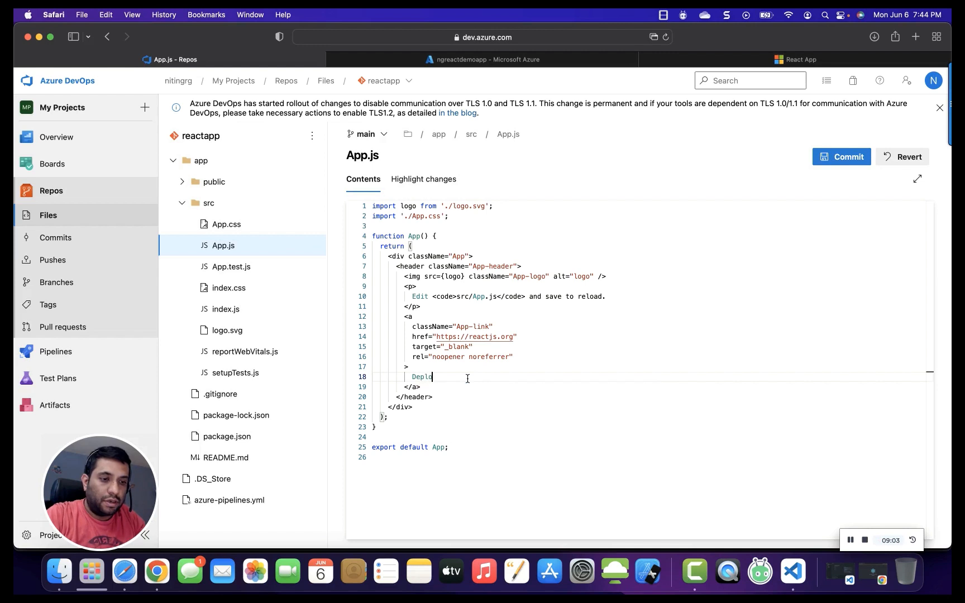
{"action": "type", "text": "ying R"}
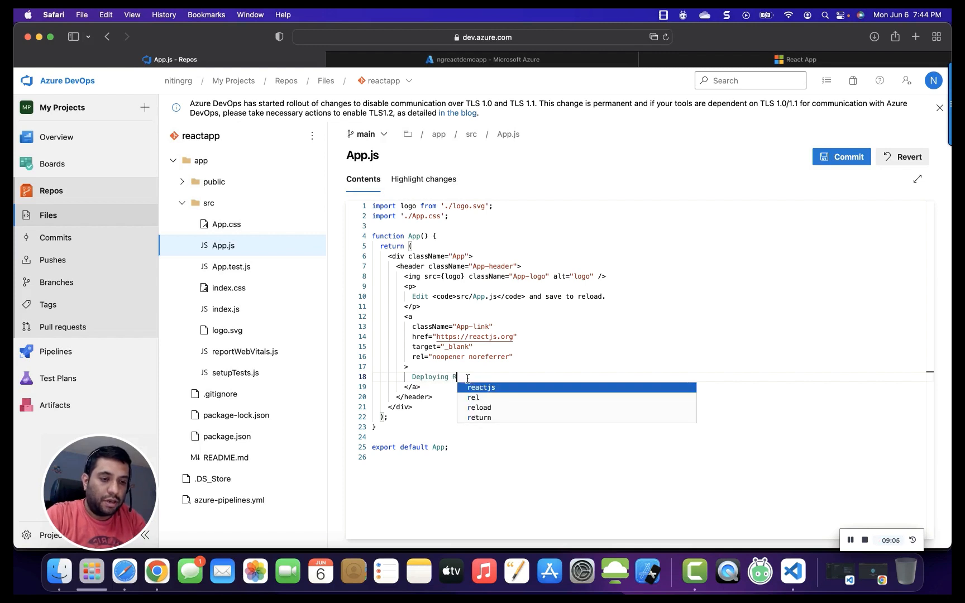
{"action": "type", "text": "eact App To "}
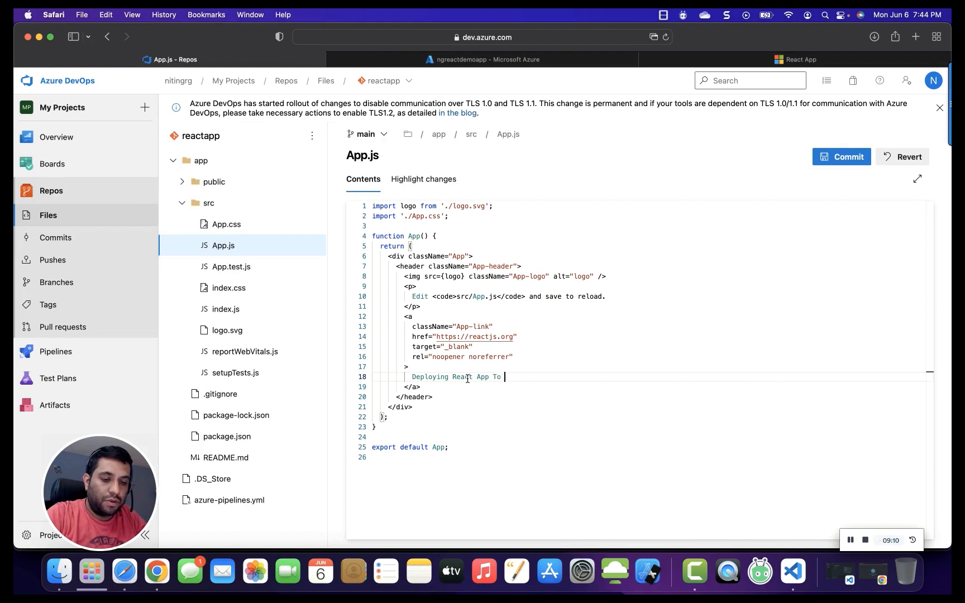
{"action": "type", "text": "App Servi"}
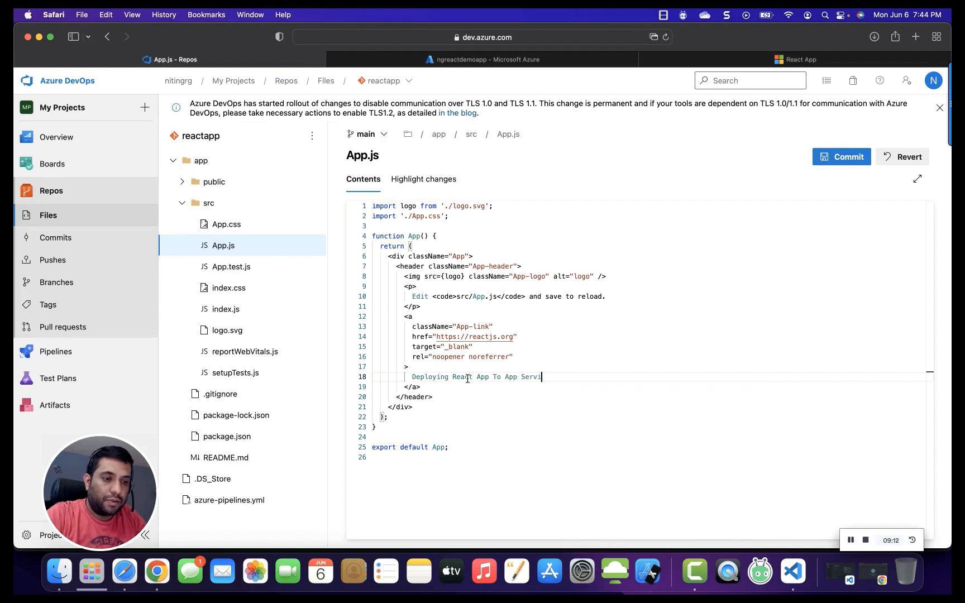
{"action": "type", "text": "ce Create"}
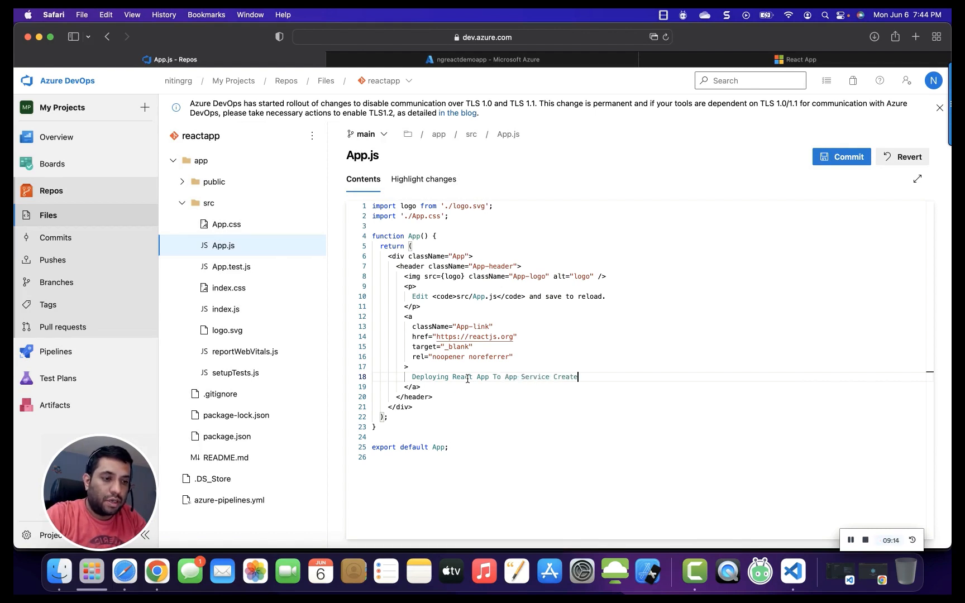
{"action": "type", "text": "d By Nitin Garg"}
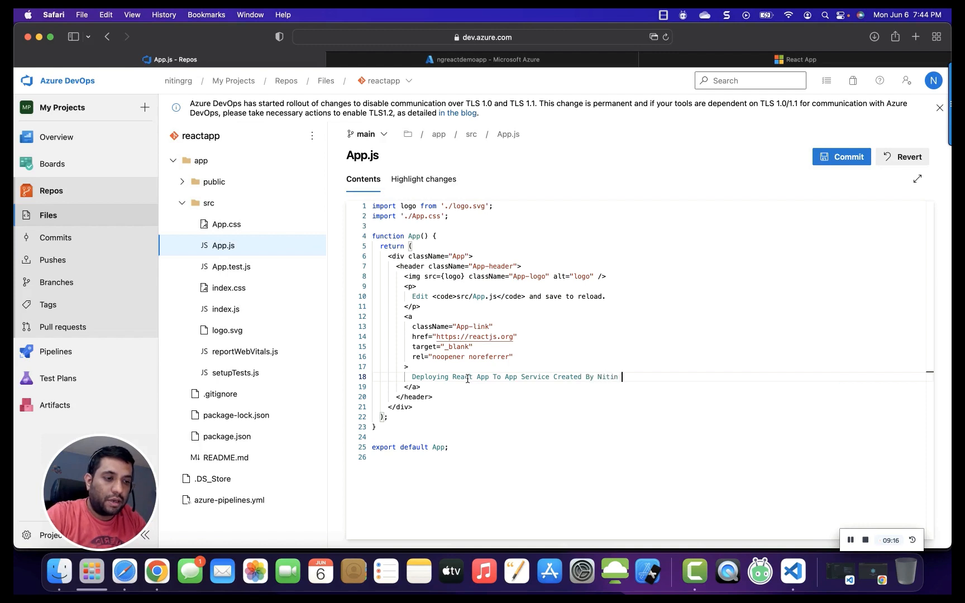
{"action": "left_click", "coordinate": [855, 158]}
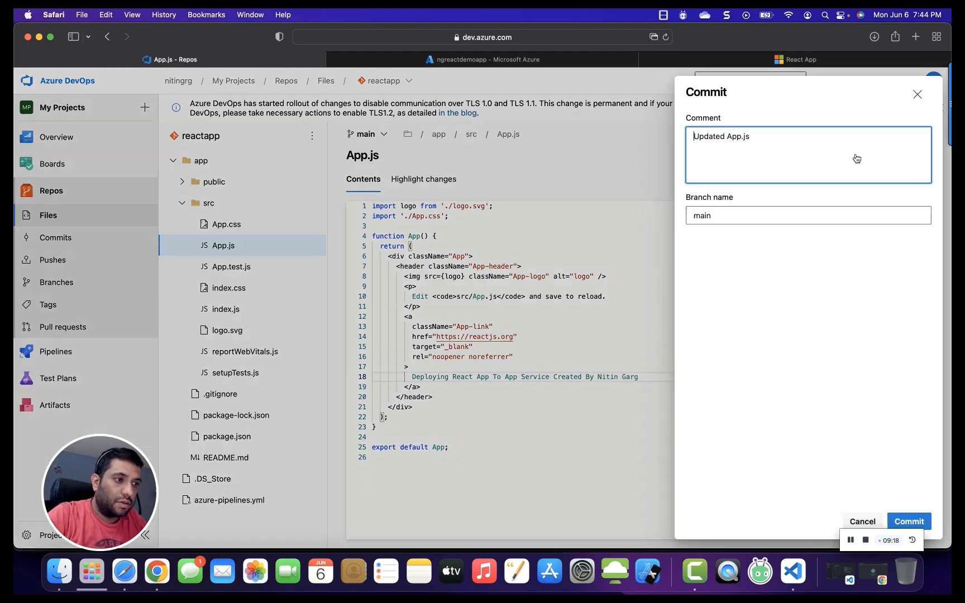
{"action": "left_click", "coordinate": [910, 522]}
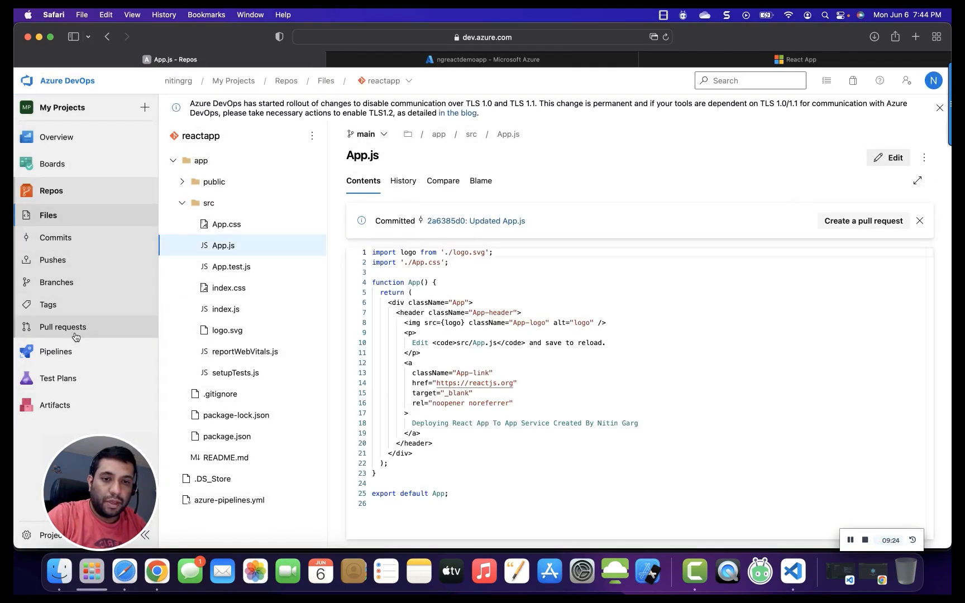
Run the ReactApp Build Pipeline and open its Agent job 1 logs.
{"action": "left_click", "coordinate": [64, 351]}
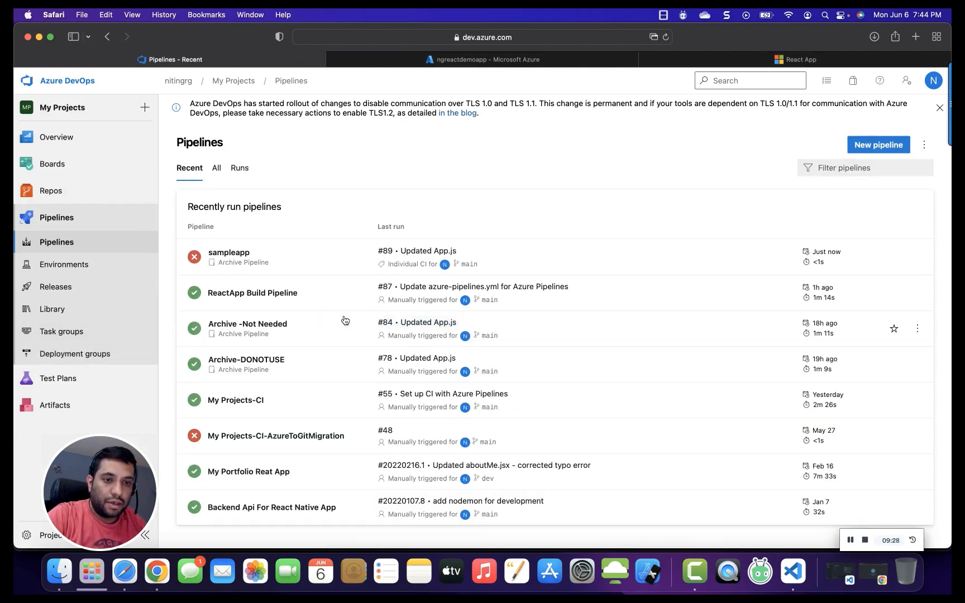
{"action": "left_click", "coordinate": [318, 300]}
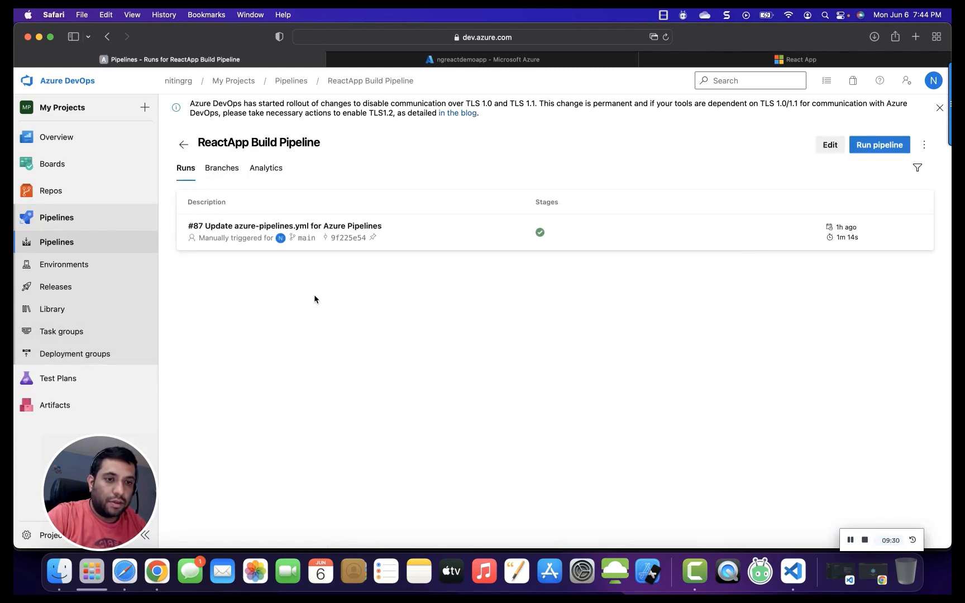
{"action": "left_click", "coordinate": [867, 149]}
{"action": "left_click", "coordinate": [915, 521]}
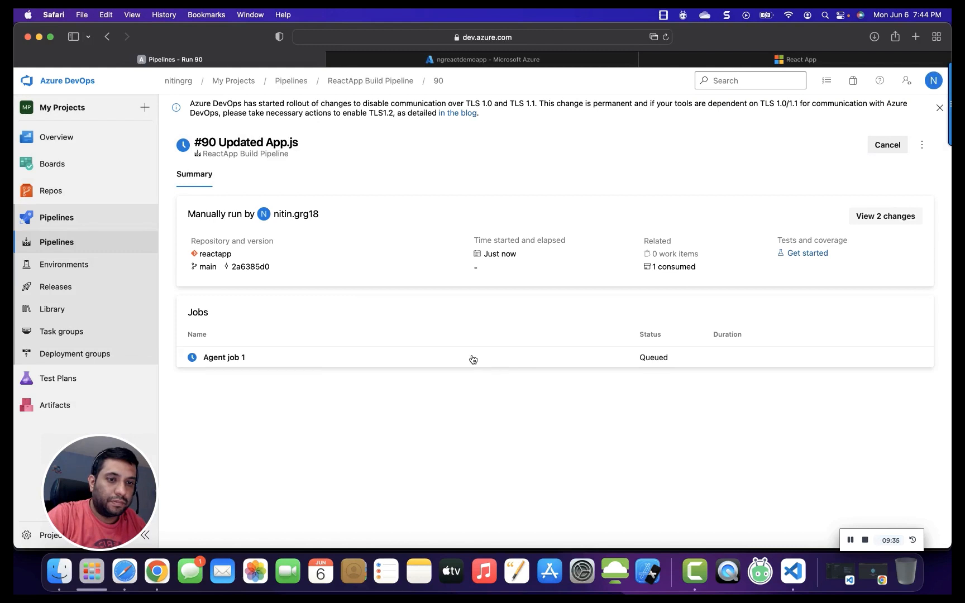
{"action": "left_click", "coordinate": [335, 360]}
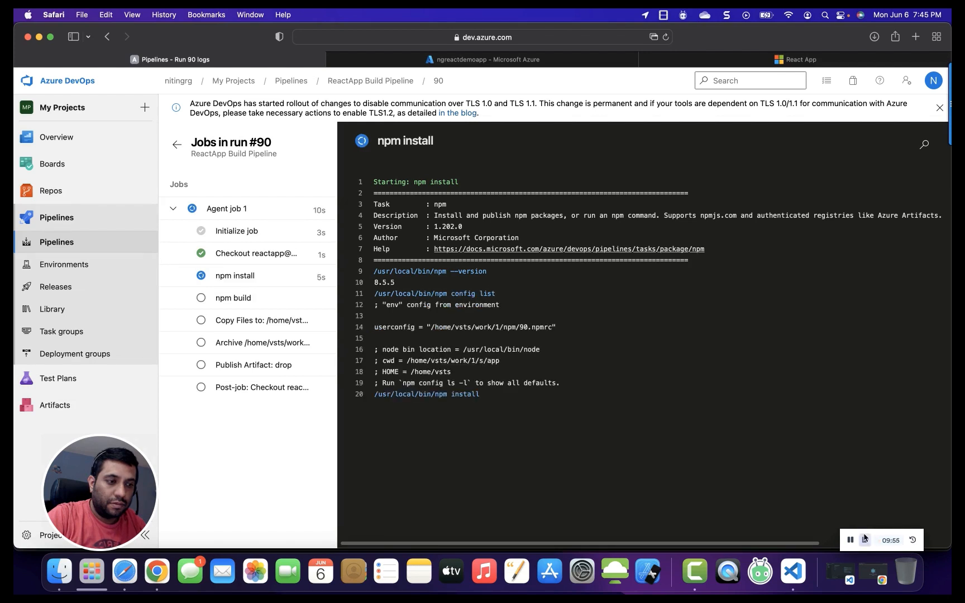
{"action": "left_click", "coordinate": [851, 539]}
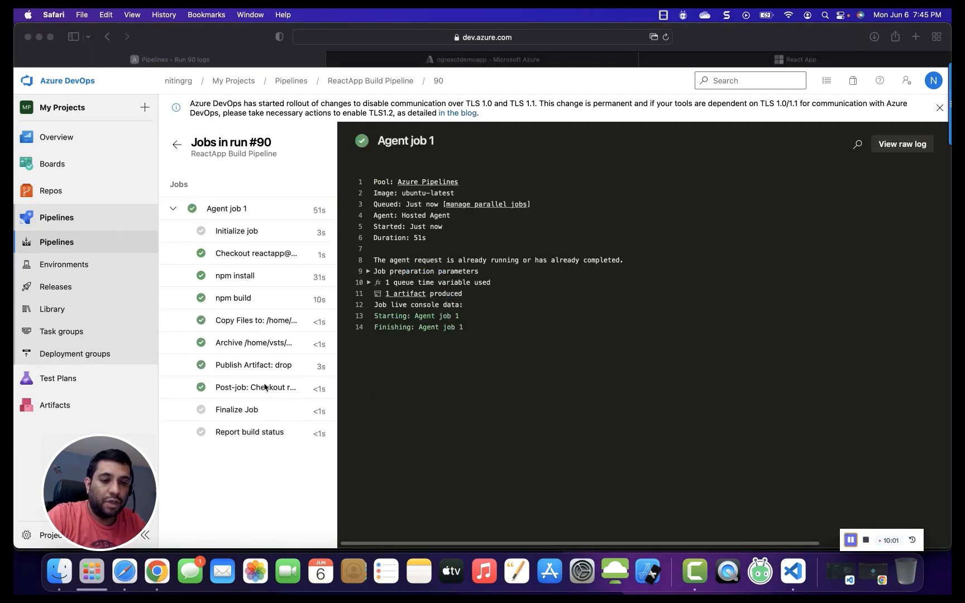
Open the run's published artifacts and expand the drop folder.
{"action": "left_click", "coordinate": [398, 298]}
{"action": "left_click", "coordinate": [399, 299]}
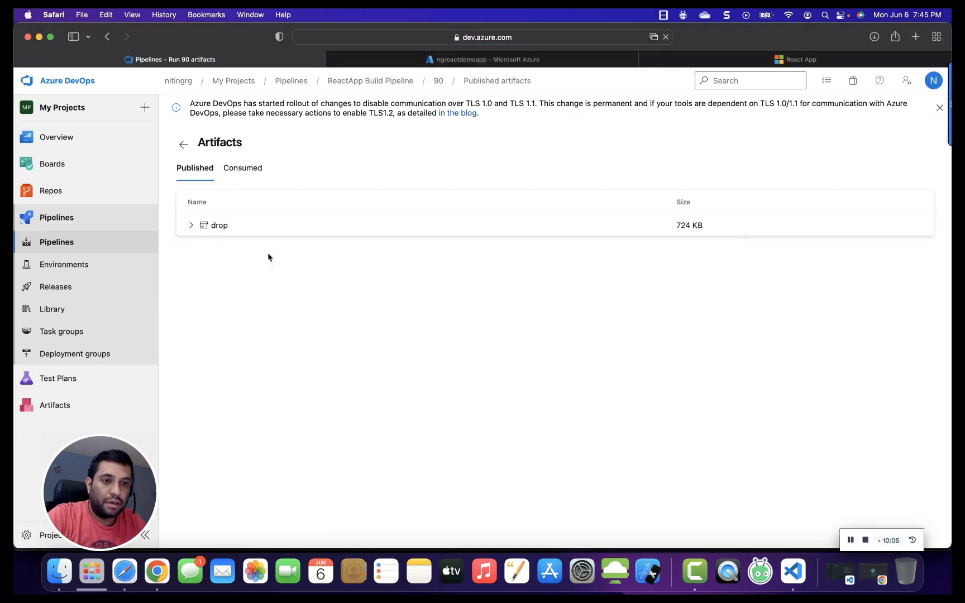
{"action": "left_click", "coordinate": [192, 226]}
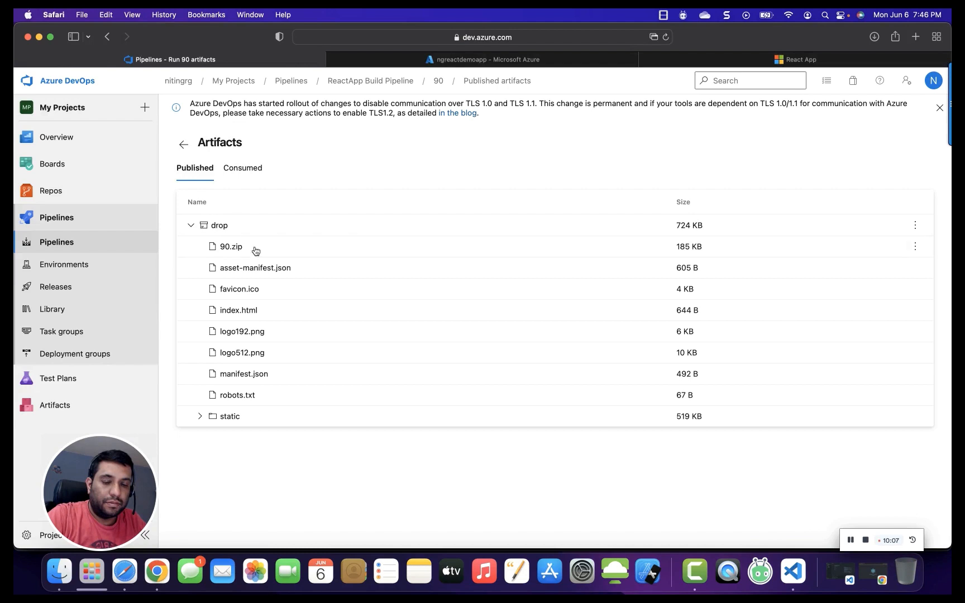
Create a new release of ReactApp Deploy To ngreactdemoapp using build 90 with the description 'Deploy after edit the text'.
{"action": "left_click", "coordinate": [73, 296]}
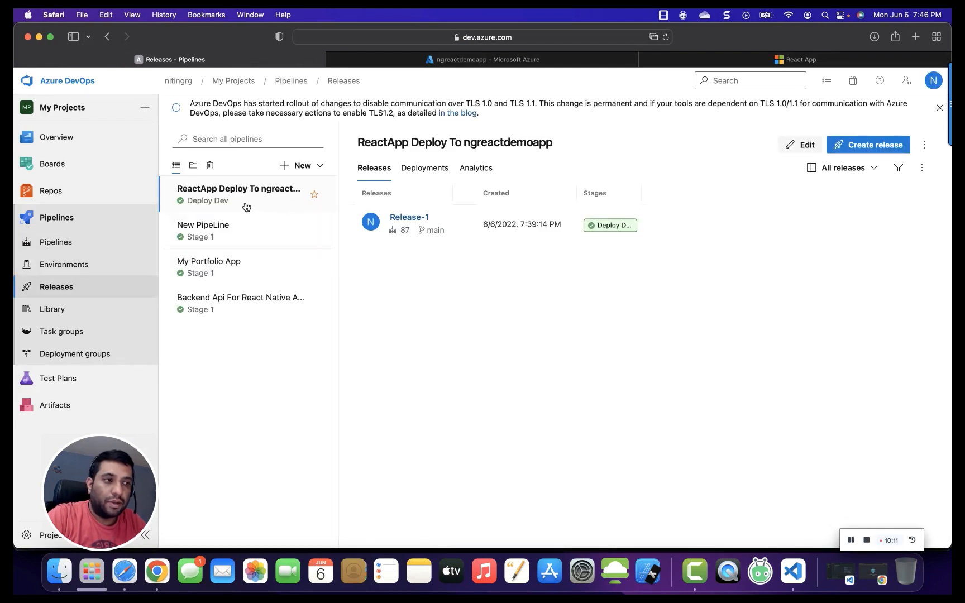
{"action": "left_click", "coordinate": [847, 148]}
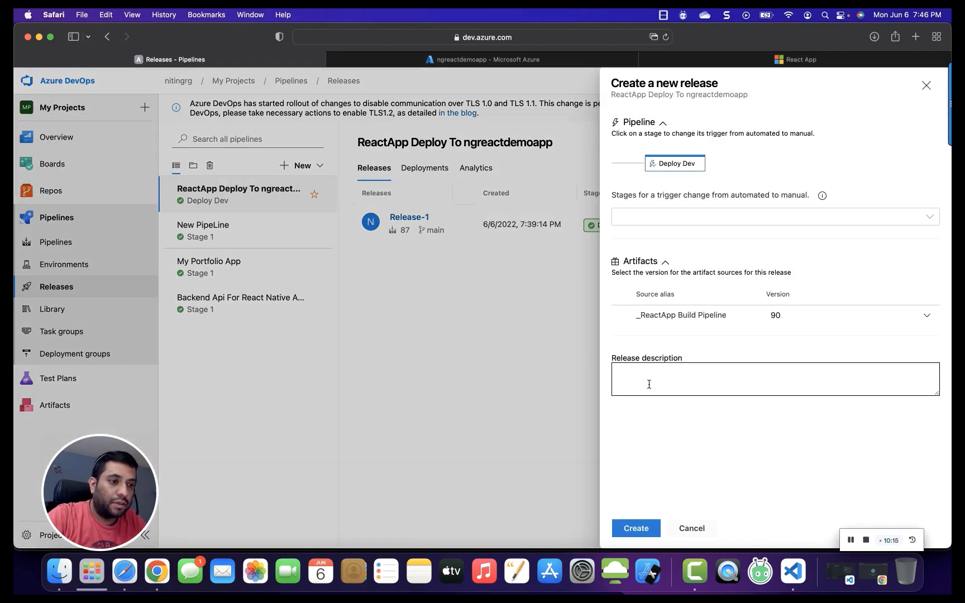
{"action": "left_click", "coordinate": [655, 384]}
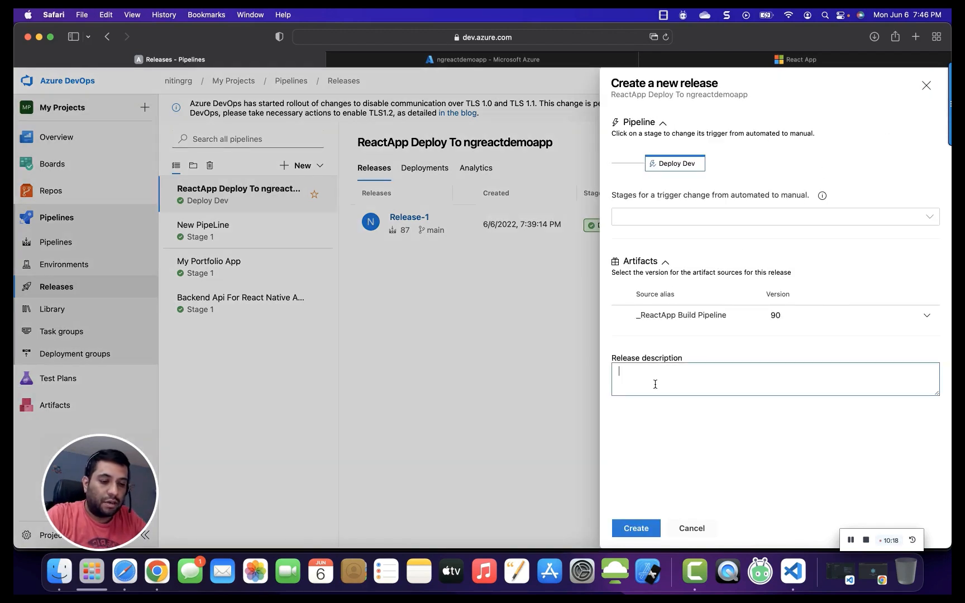
{"action": "type", "text": "Dep"}
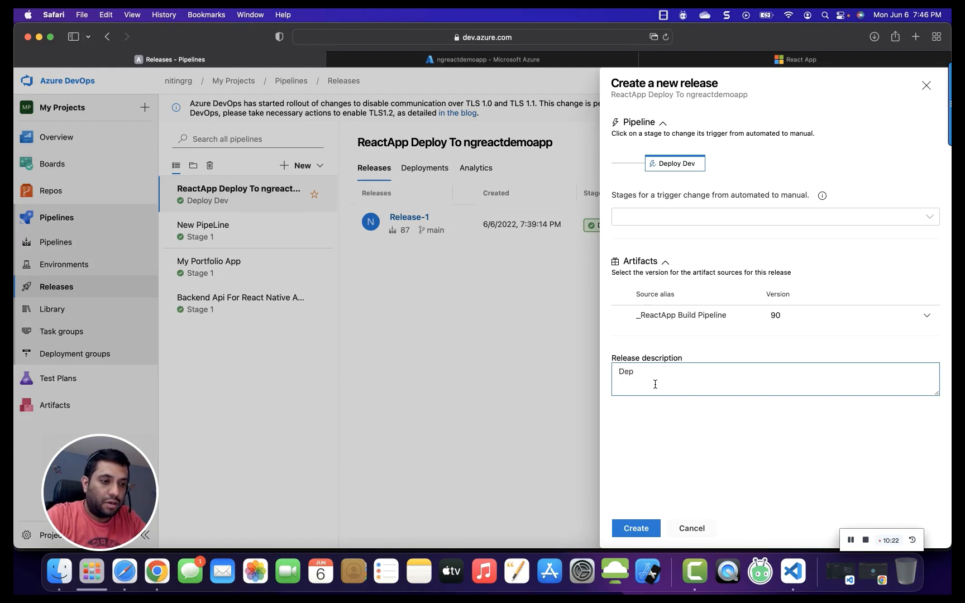
{"action": "type", "text": "loy afte"}
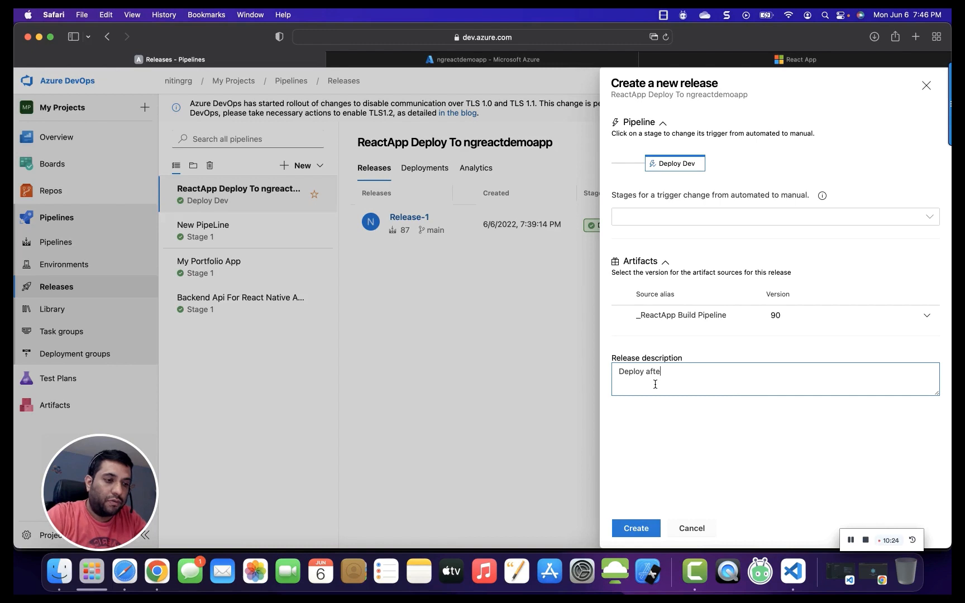
{"action": "type", "text": "r edit t"}
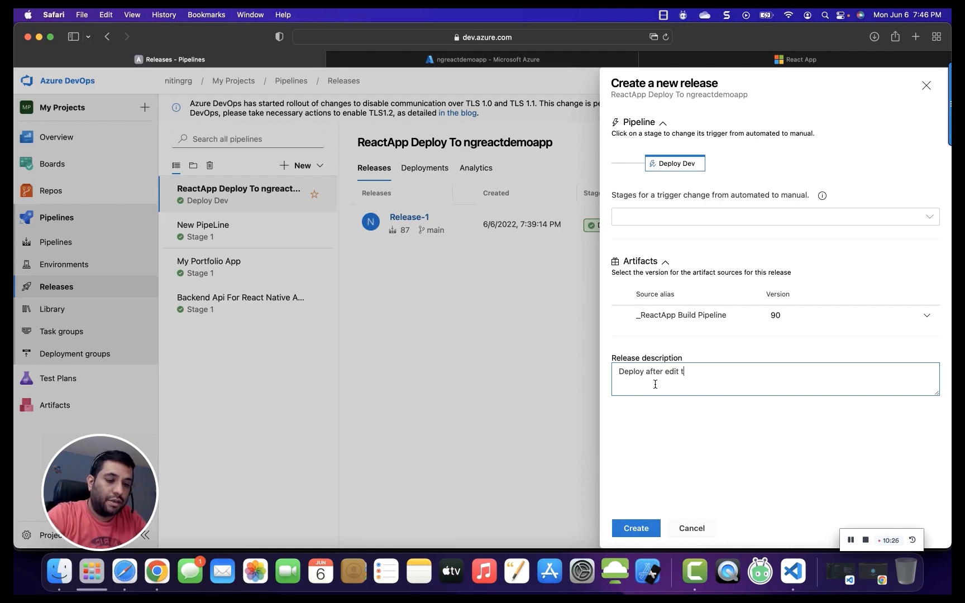
{"action": "type", "text": "he text"}
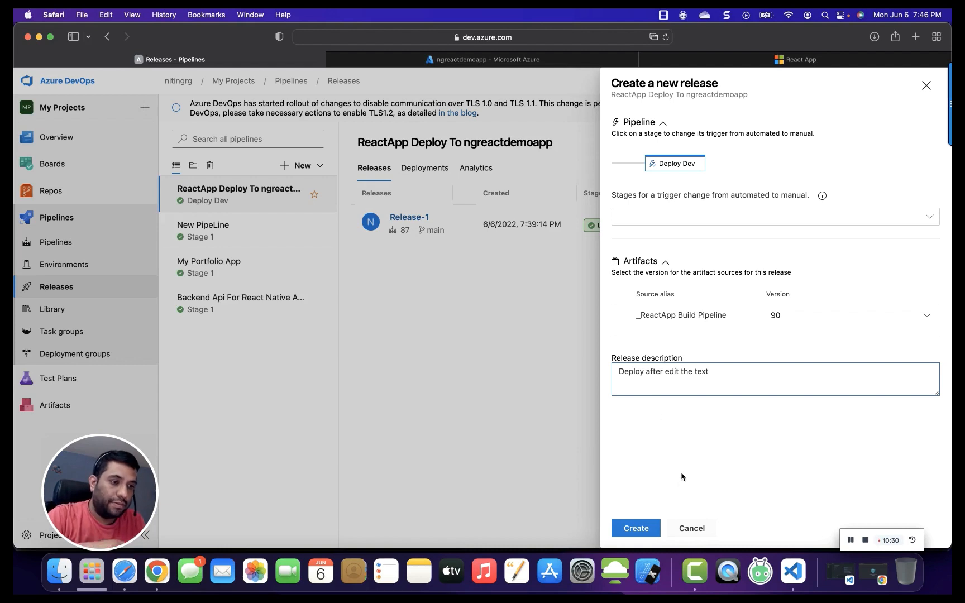
{"action": "left_click", "coordinate": [636, 528]}
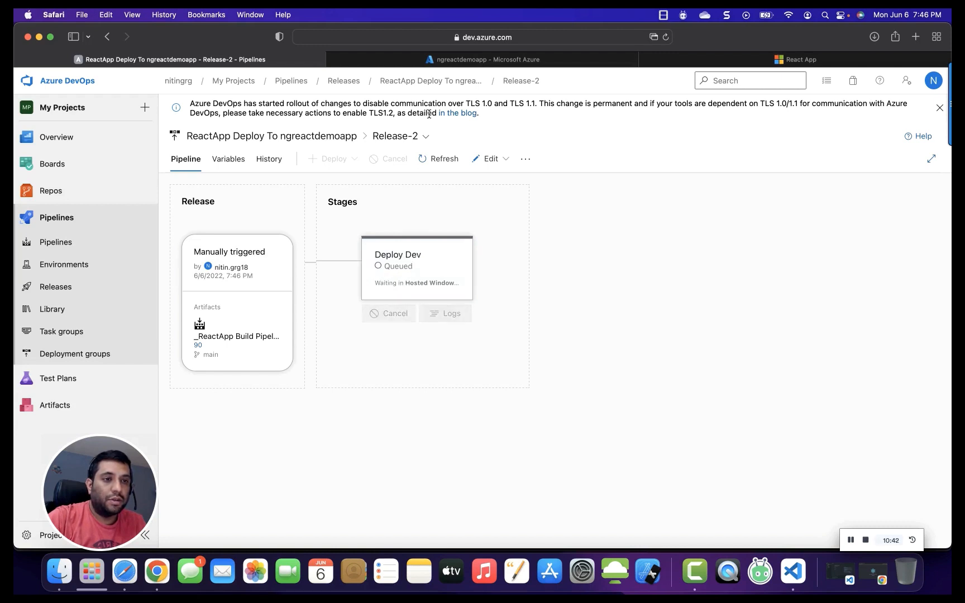
Restart the ngreactdemoapp App Service in the Azure portal and refresh its overview.
{"action": "left_click", "coordinate": [452, 61]}
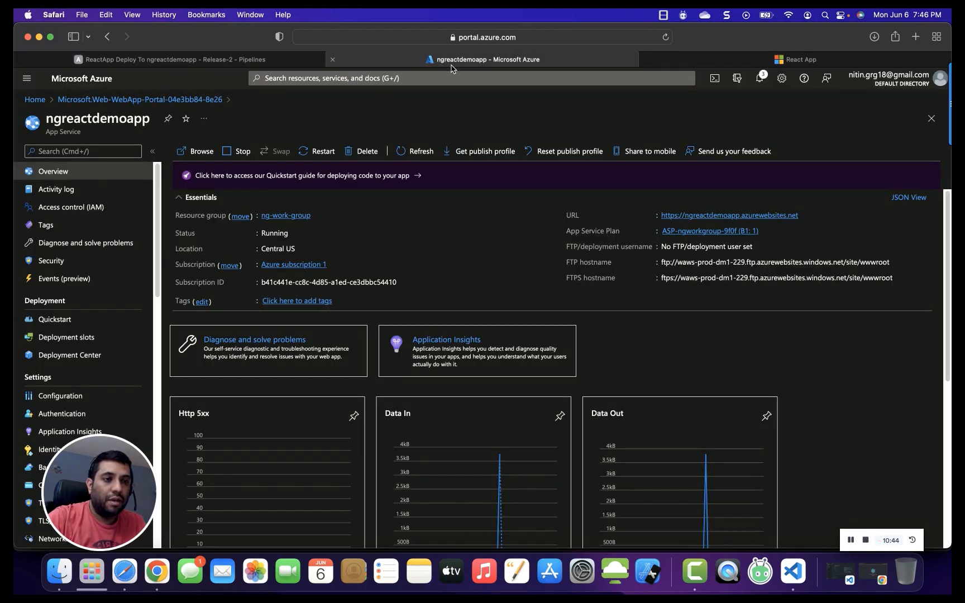
{"action": "left_click", "coordinate": [252, 63]}
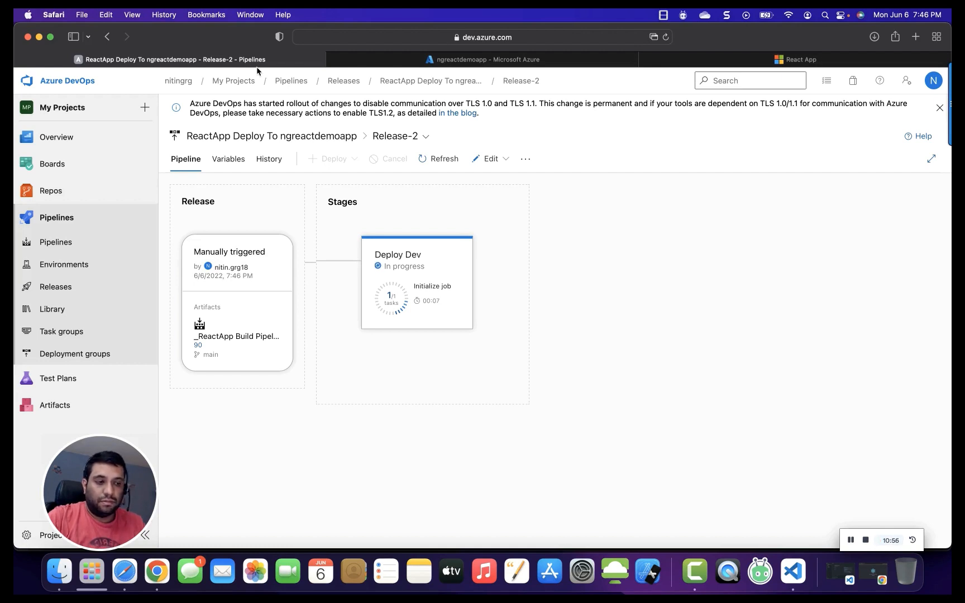
{"action": "left_click", "coordinate": [850, 540]}
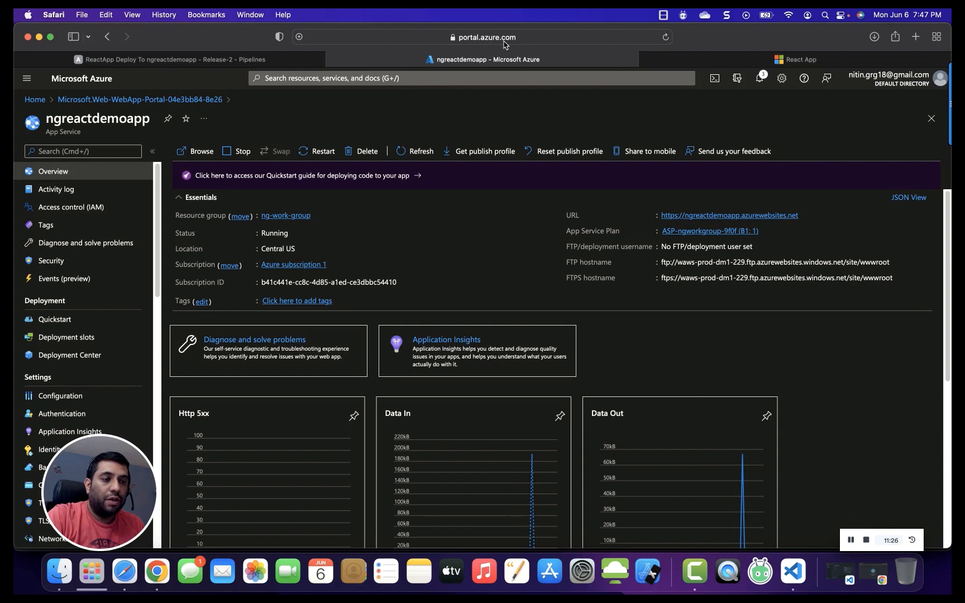
{"action": "left_click", "coordinate": [327, 158]}
{"action": "left_click", "coordinate": [203, 216]}
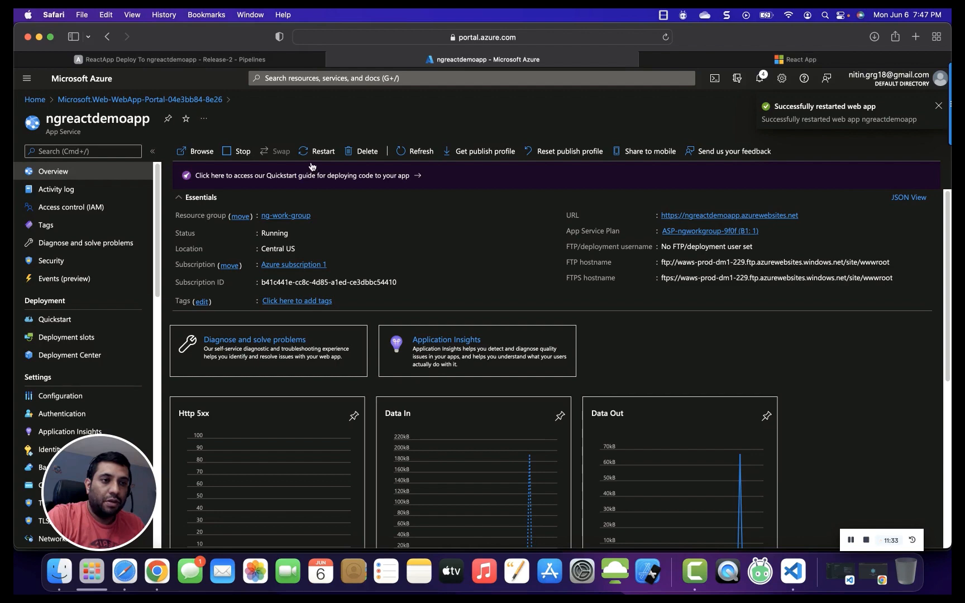
{"action": "left_click", "coordinate": [416, 156]}
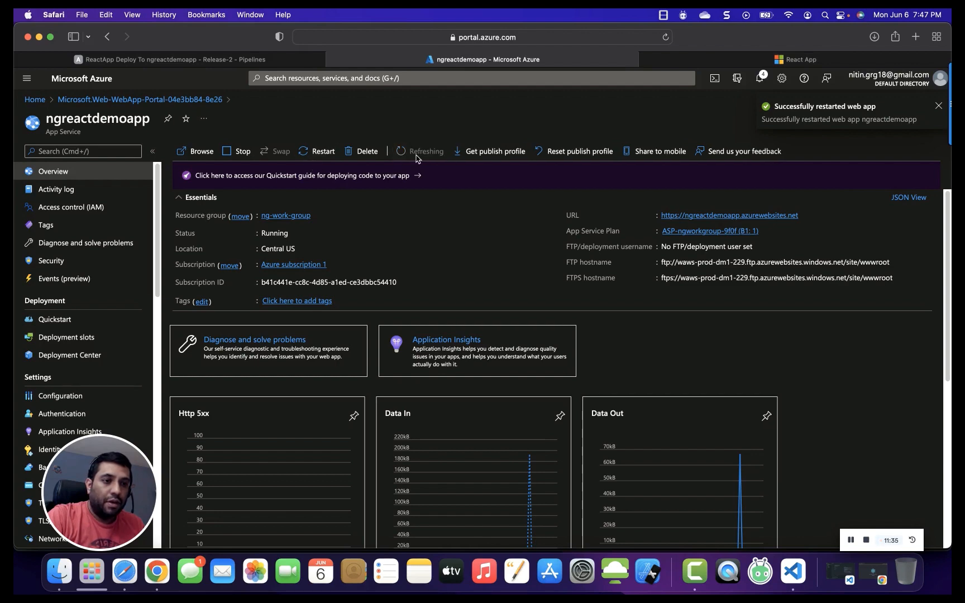
Reload the deployed React App site and compare its link text with line 18 of App.js in the repository.
{"action": "left_click", "coordinate": [750, 63]}
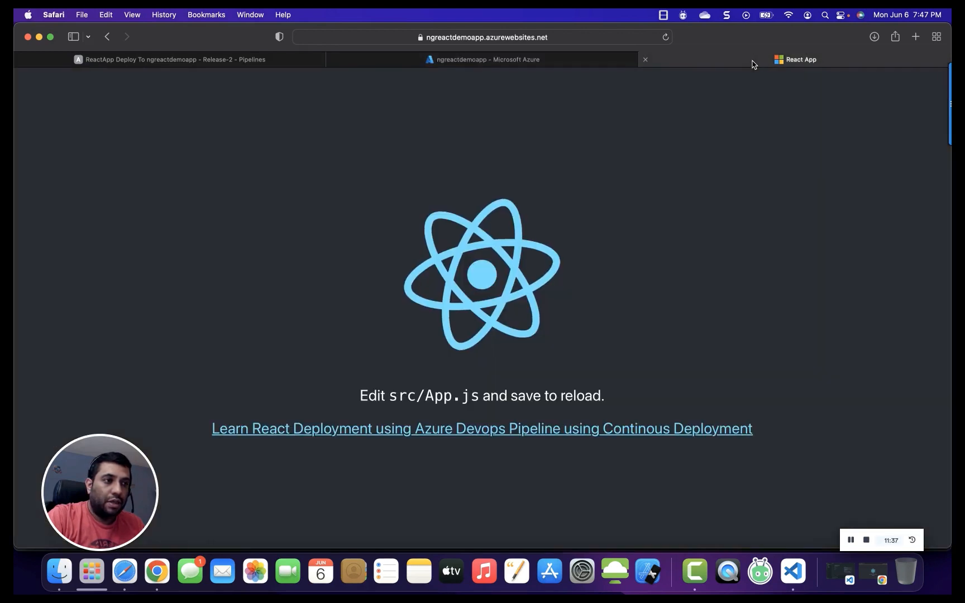
{"action": "key", "text": "super+r"}
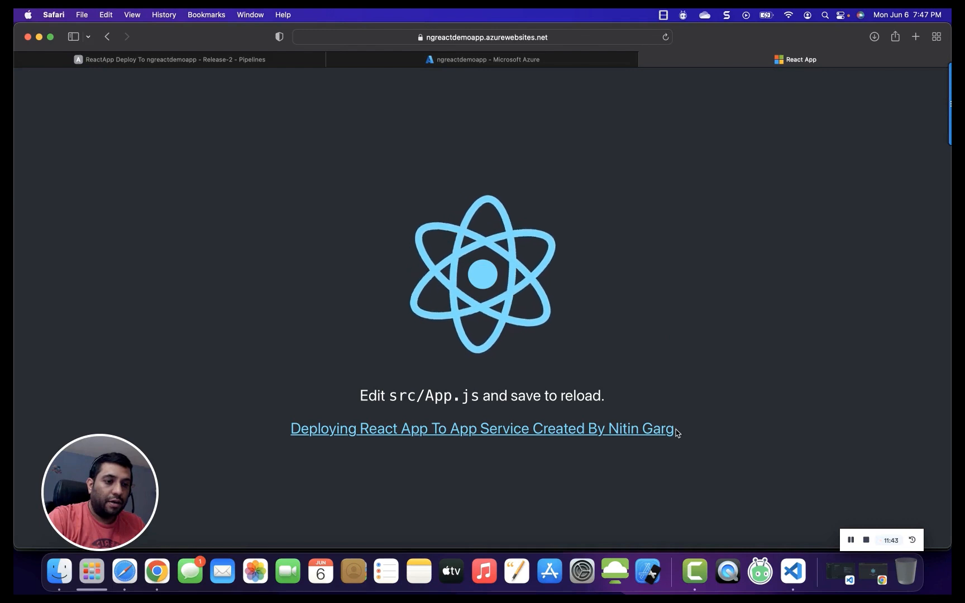
{"action": "left_click_drag", "start_coordinate": [677, 429], "coordinate": [297, 427]}
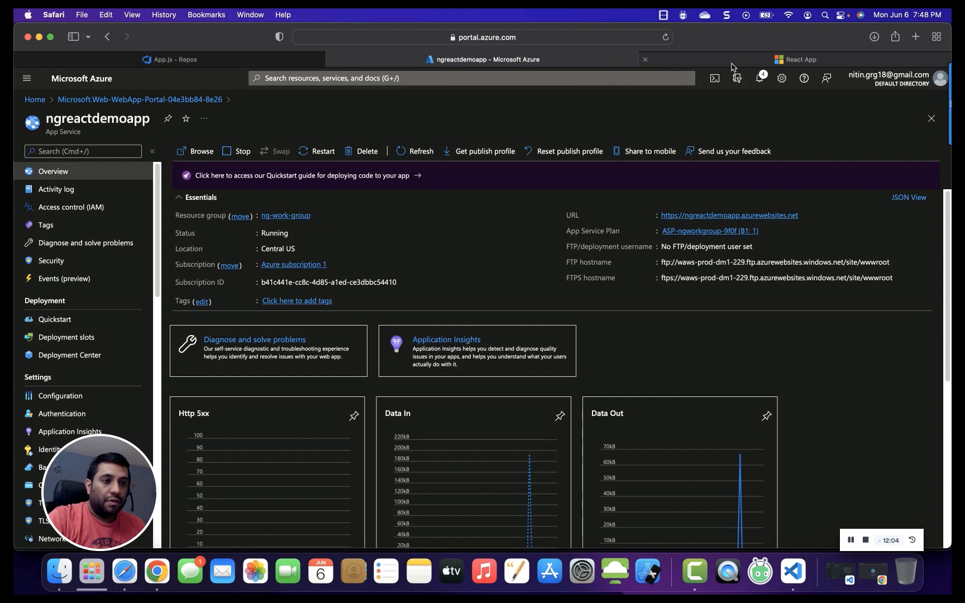
{"action": "left_click", "coordinate": [732, 61]}
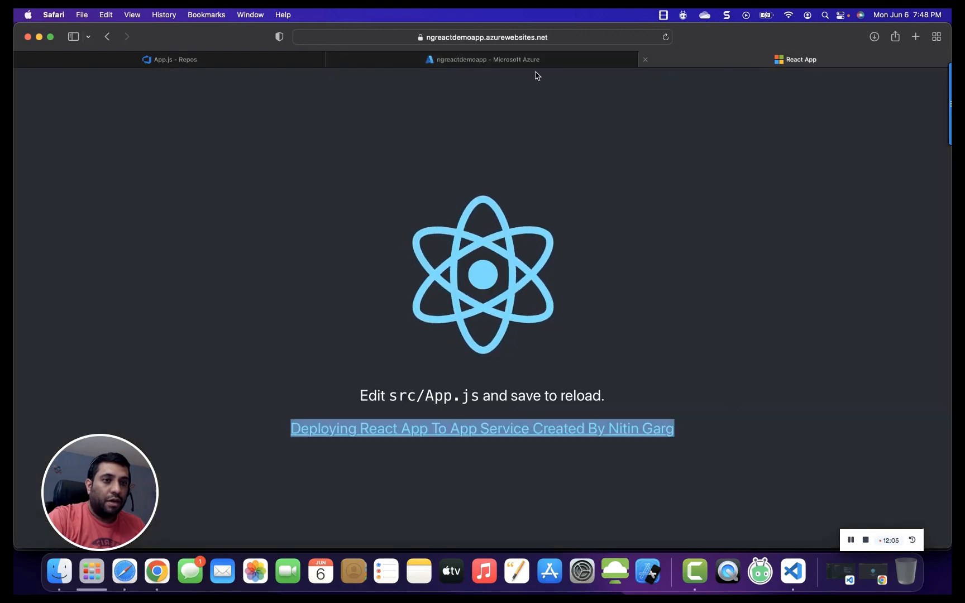
{"action": "left_click", "coordinate": [203, 70]}
{"action": "left_click", "coordinate": [203, 64]}
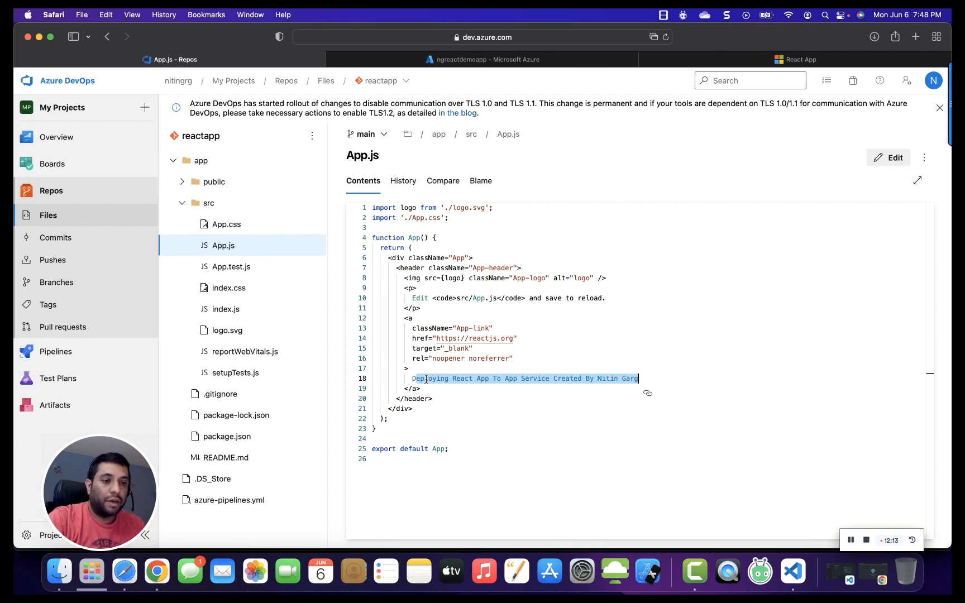
{"action": "left_click_drag", "start_coordinate": [413, 378], "coordinate": [640, 380]}
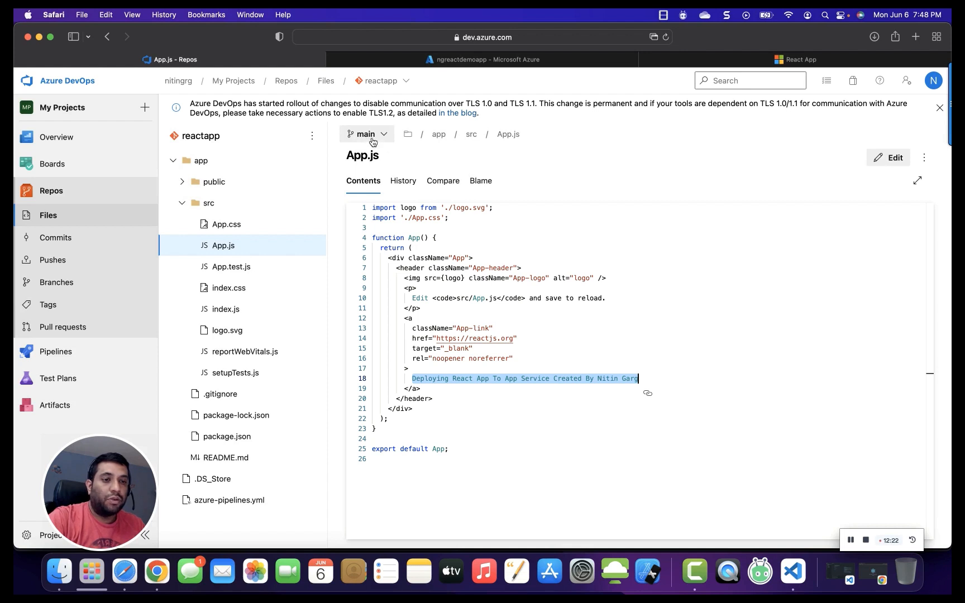
Edit the release pipeline, enable the continuous deployment trigger on the ReactApp Build Pipeline artifact, and save.
{"action": "left_click", "coordinate": [68, 283]}
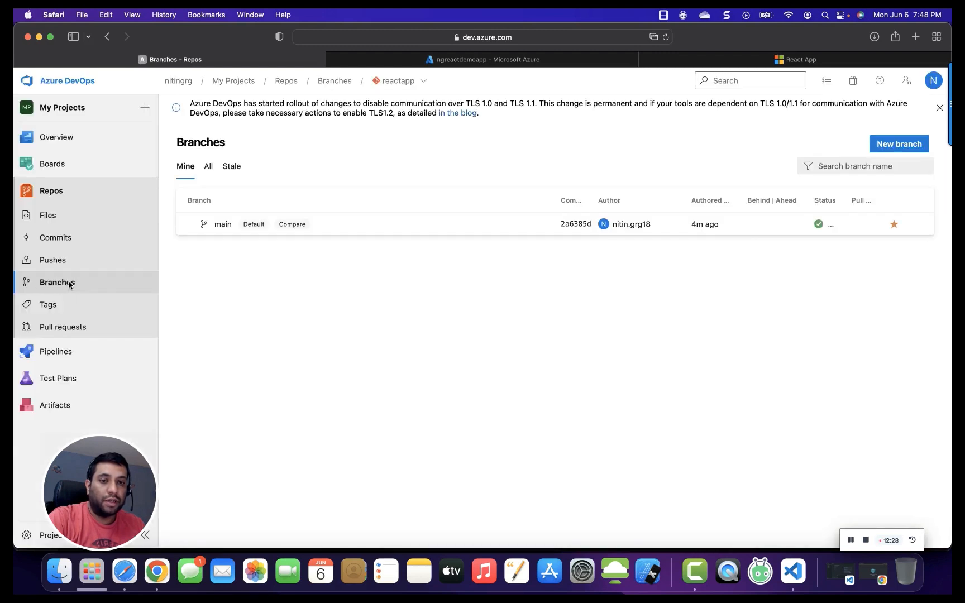
{"action": "mouse_move", "coordinate": [56, 357]}
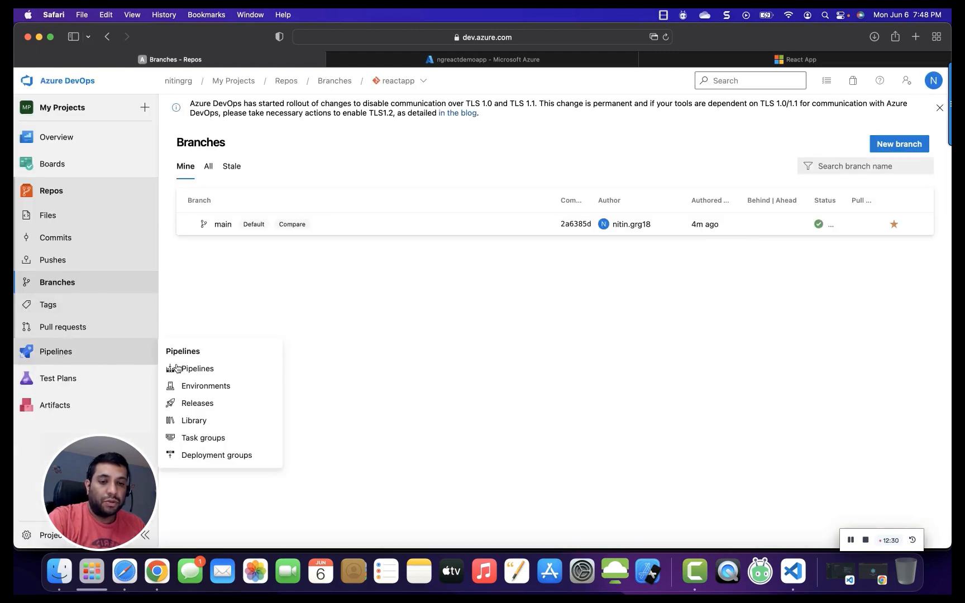
{"action": "left_click", "coordinate": [198, 404]}
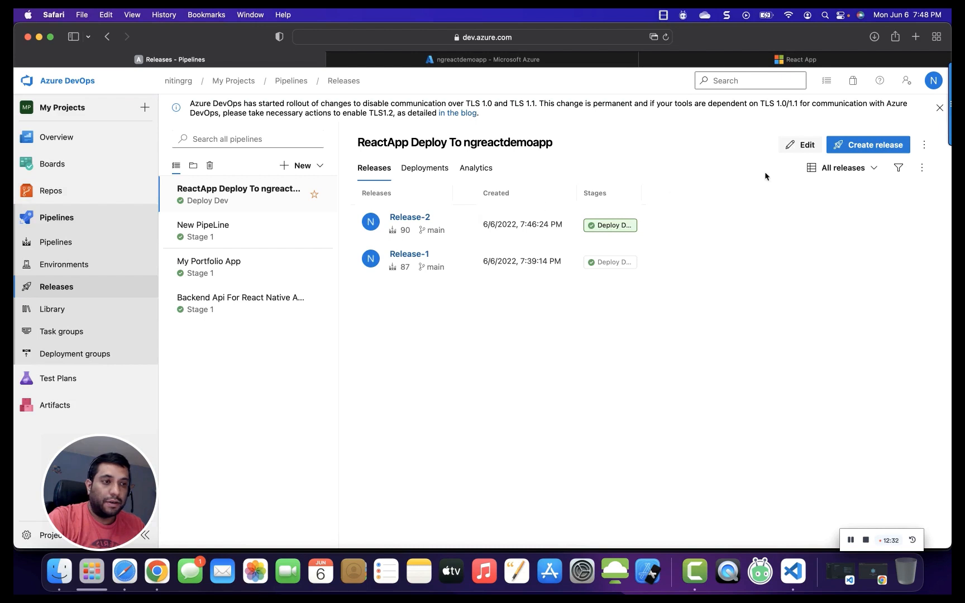
{"action": "left_click", "coordinate": [803, 148]}
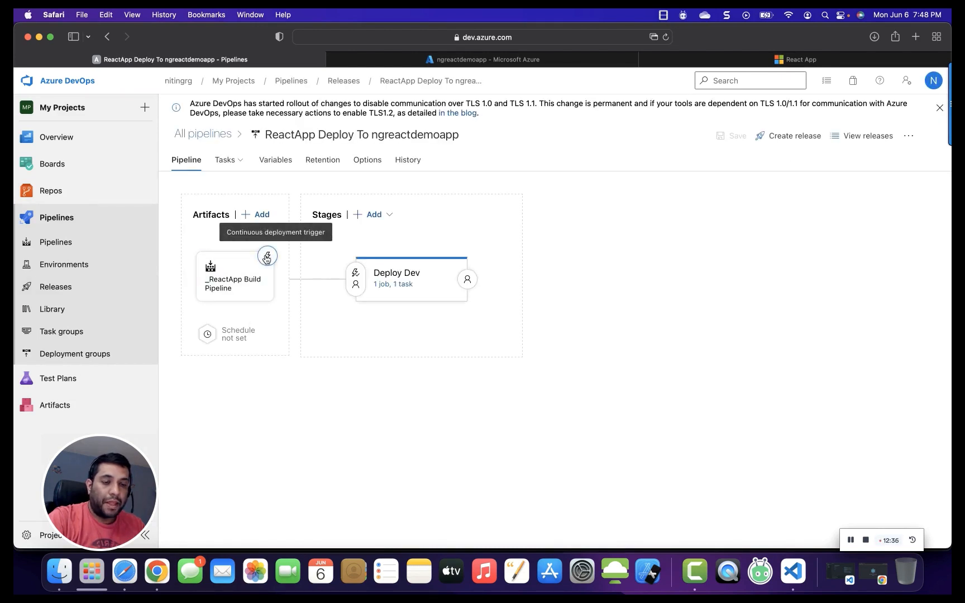
{"action": "left_click", "coordinate": [267, 257]}
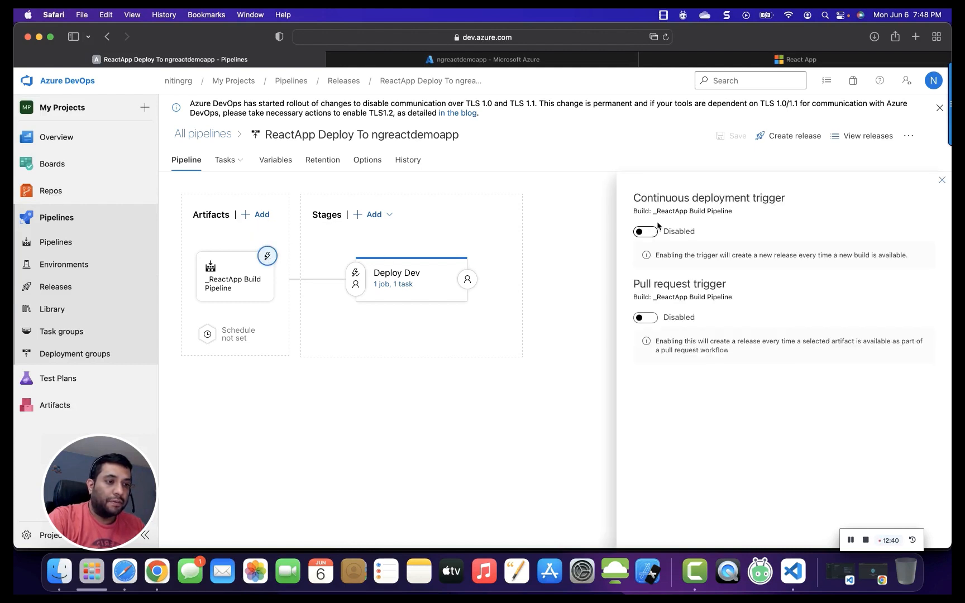
{"action": "left_click_drag", "start_coordinate": [671, 198], "coordinate": [765, 200]}
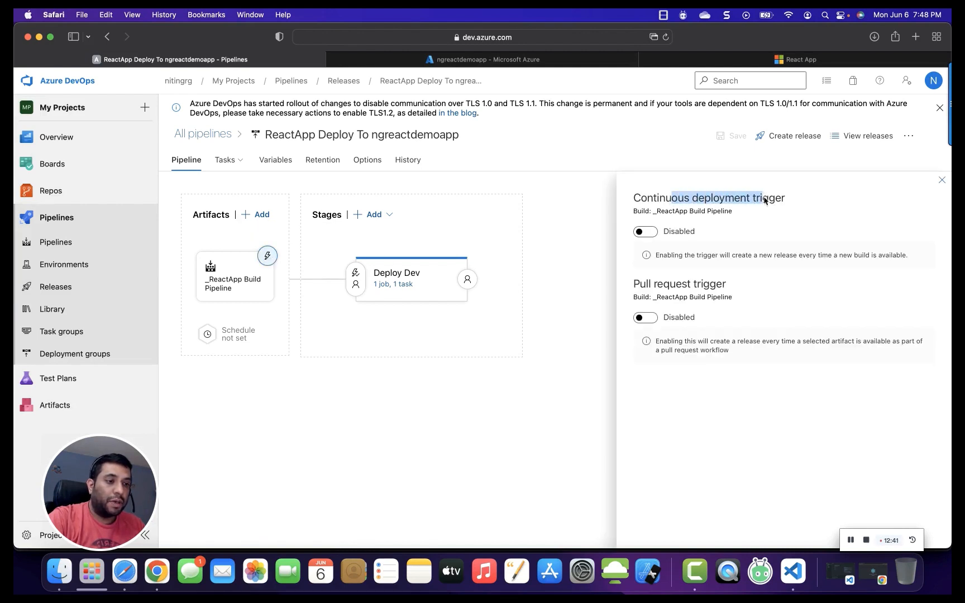
{"action": "left_click", "coordinate": [650, 233]}
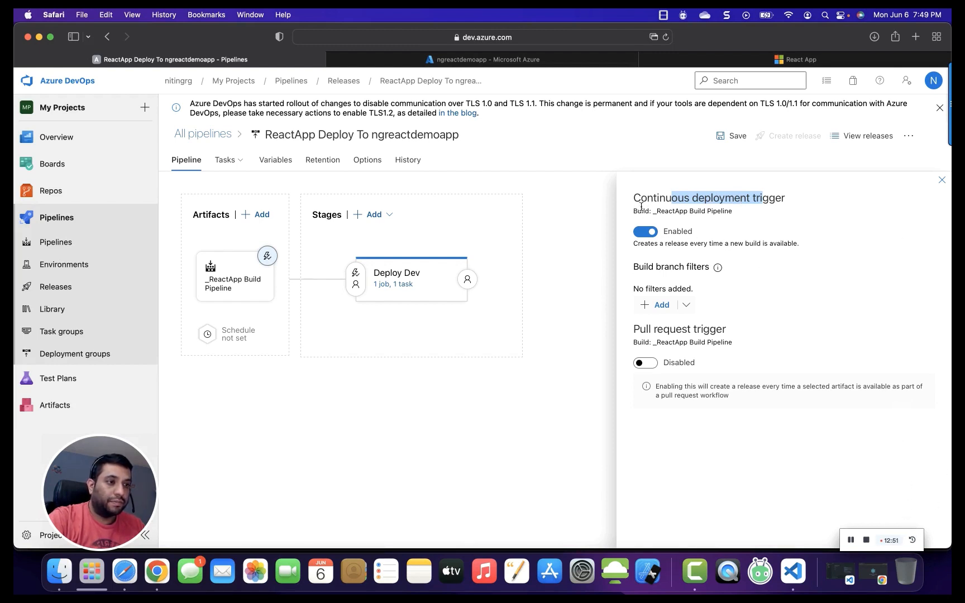
{"action": "left_click", "coordinate": [736, 139]}
{"action": "left_click", "coordinate": [539, 356]}
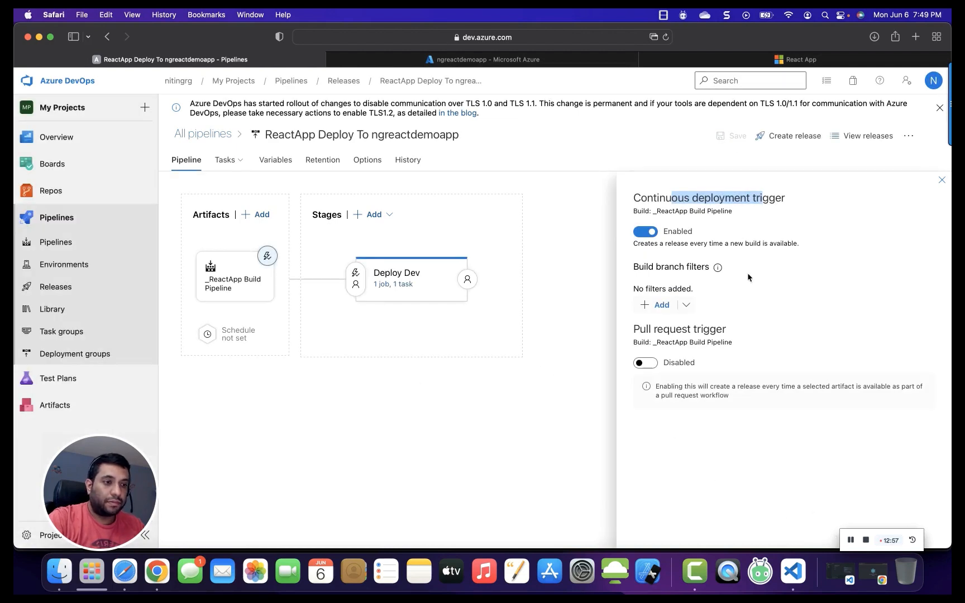
{"action": "left_click", "coordinate": [942, 181]}
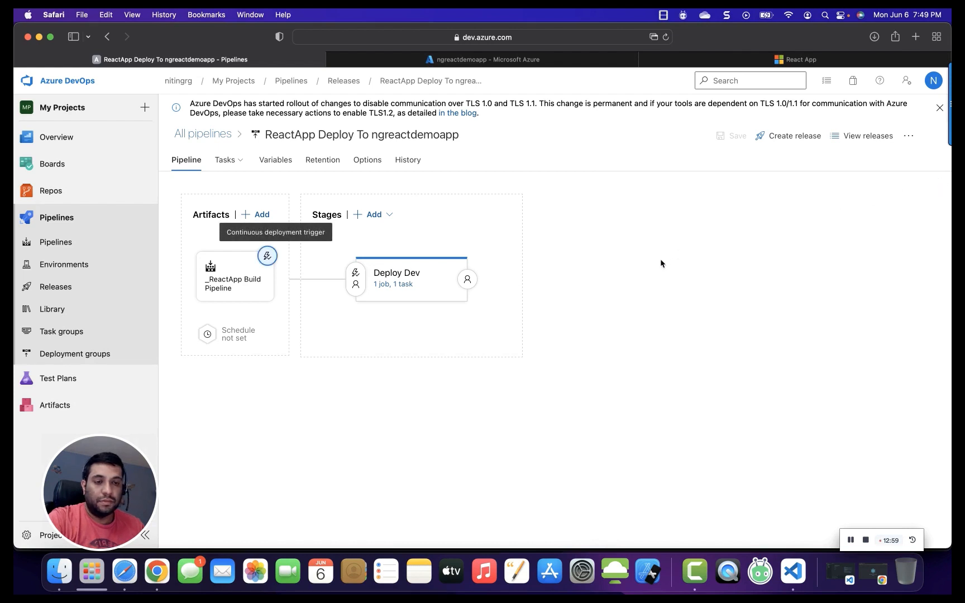